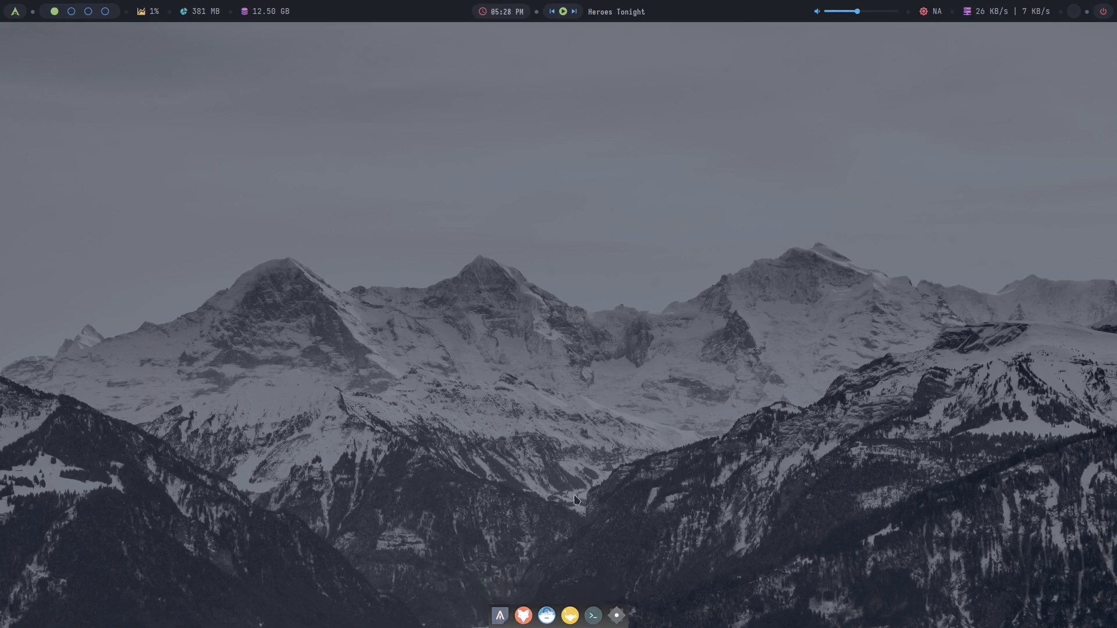
Step: Launch Firefox from the desktop root menu, close it, then launch Xfce Terminal the same way
{"action": "right_click", "coordinate": [530, 303]}
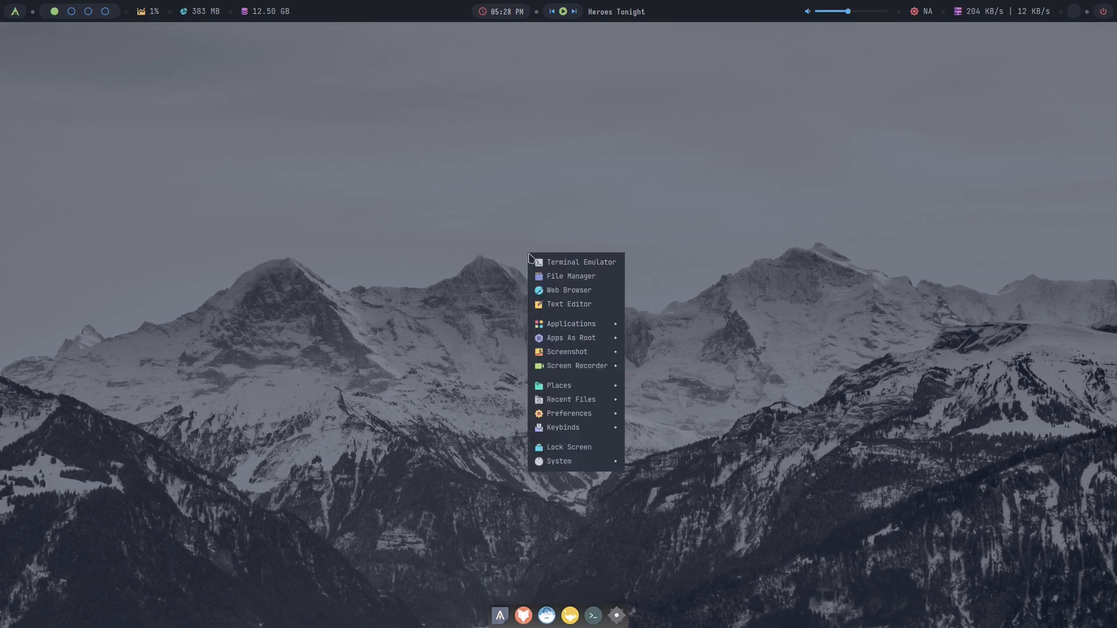
{"action": "mouse_move", "coordinate": [572, 324]}
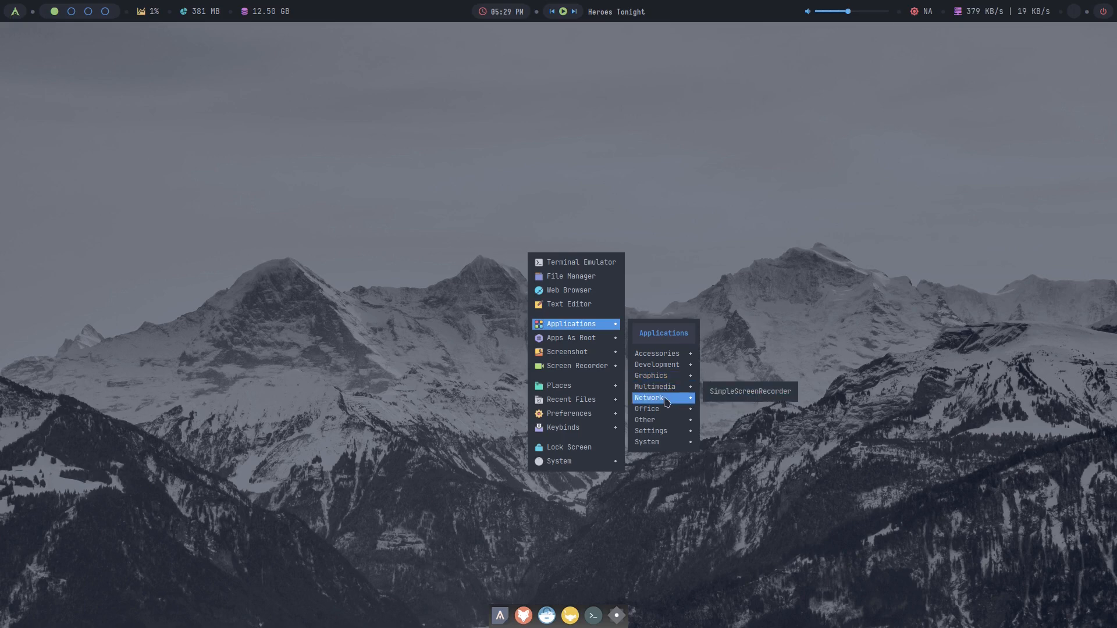
{"action": "mouse_move", "coordinate": [663, 399]}
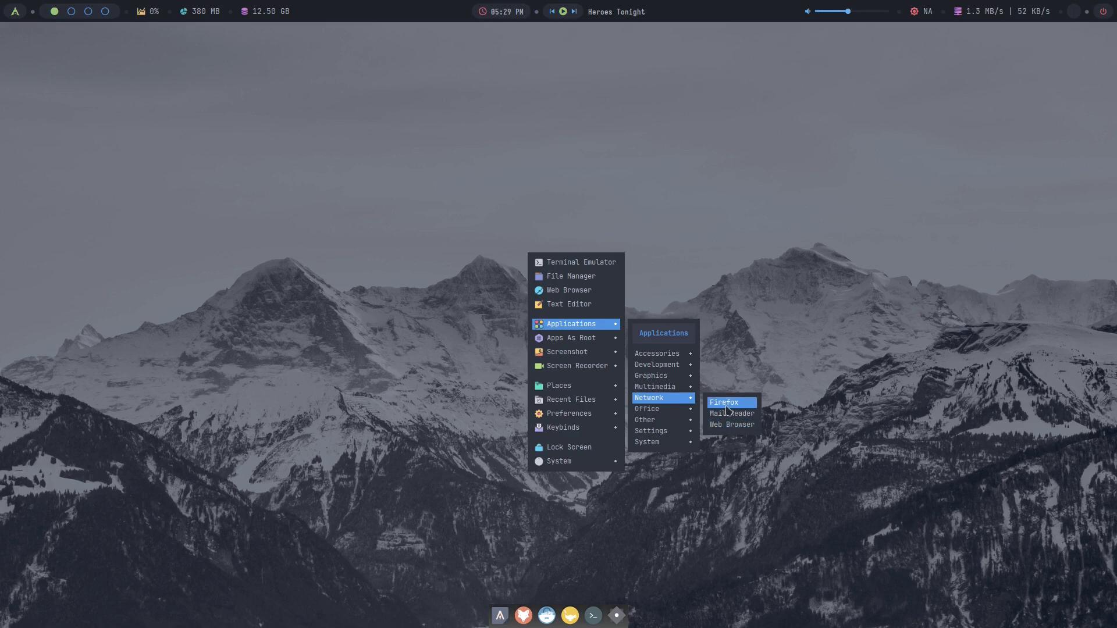
{"action": "left_click", "coordinate": [743, 426]}
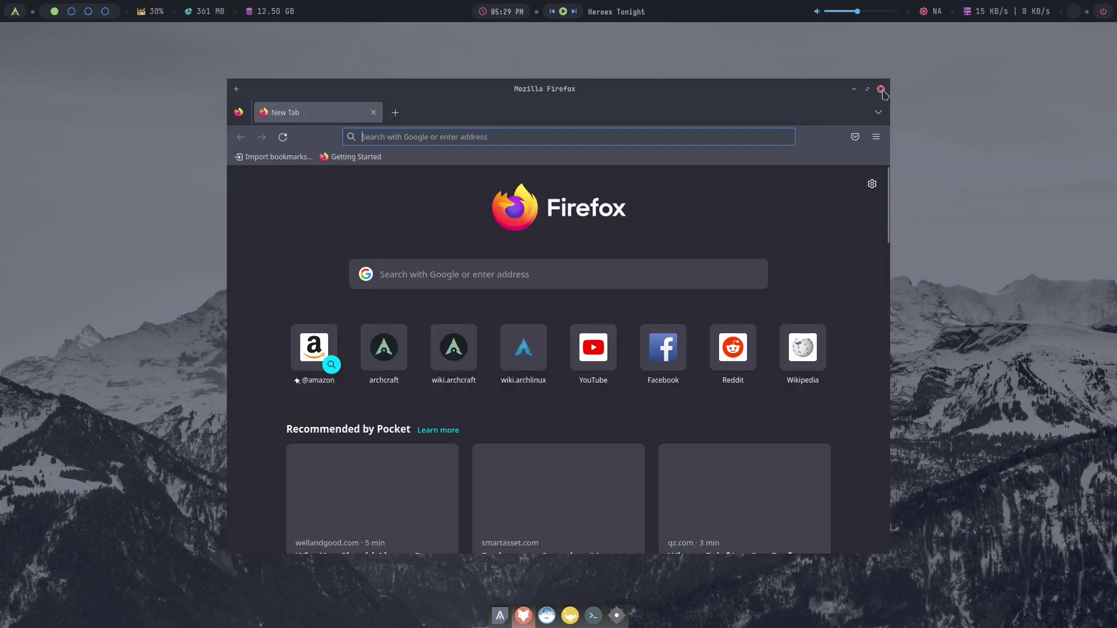
{"action": "left_click", "coordinate": [881, 88]}
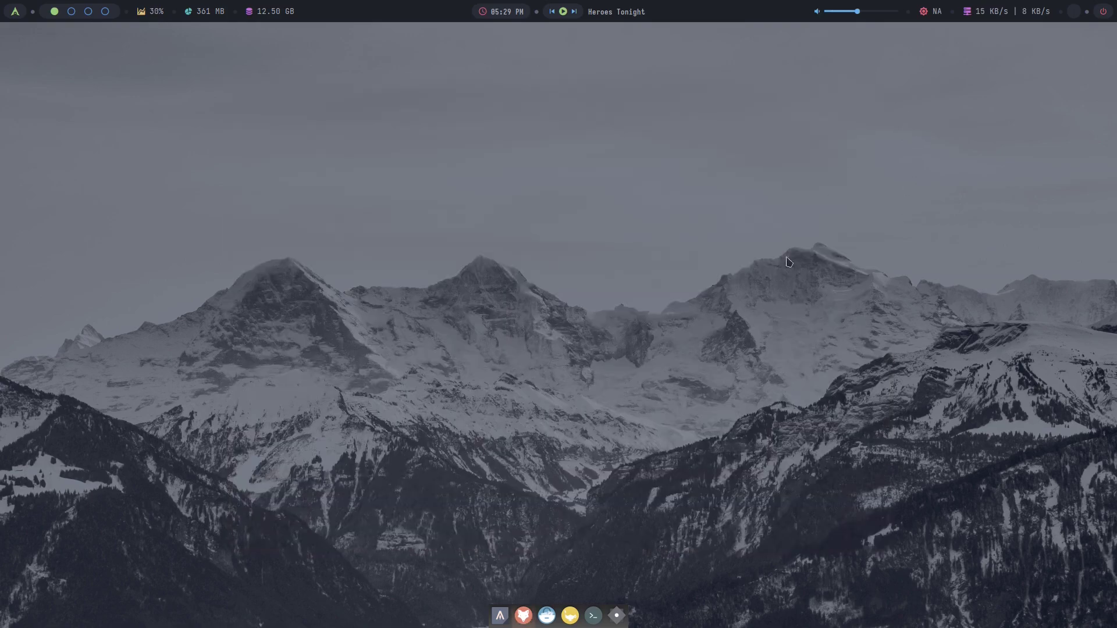
{"action": "right_click", "coordinate": [533, 339]}
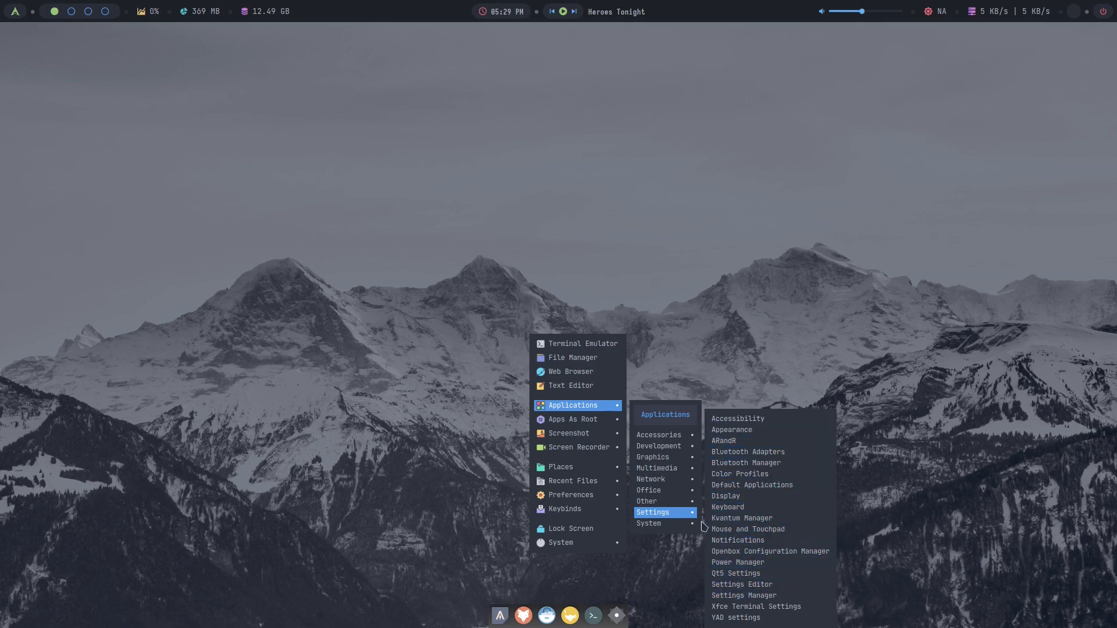
{"action": "mouse_move", "coordinate": [664, 525]}
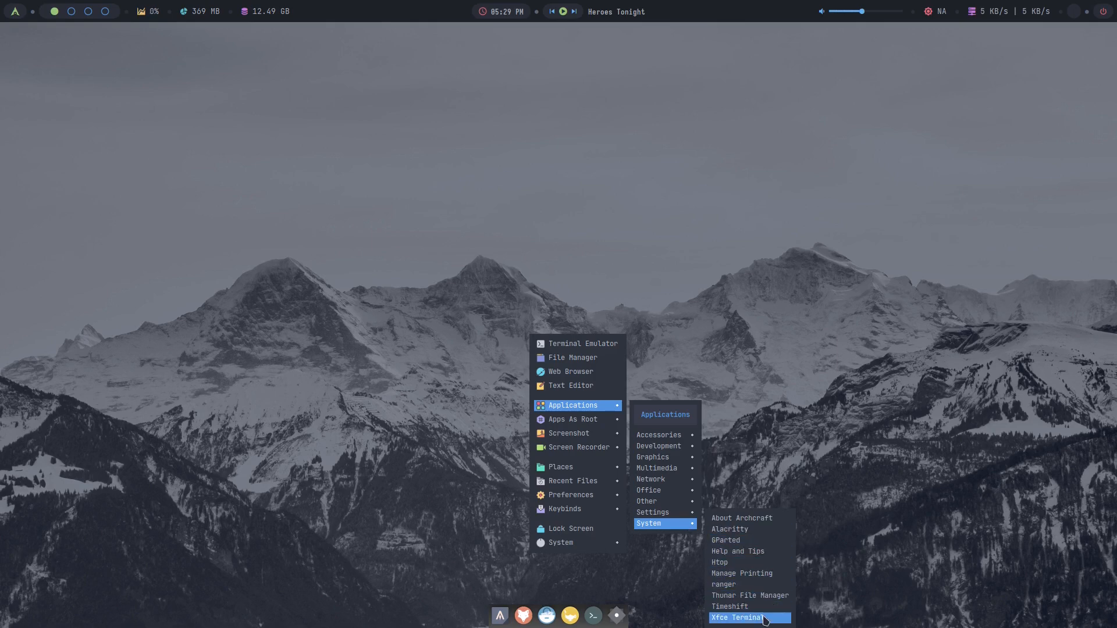
{"action": "left_click", "coordinate": [771, 407]}
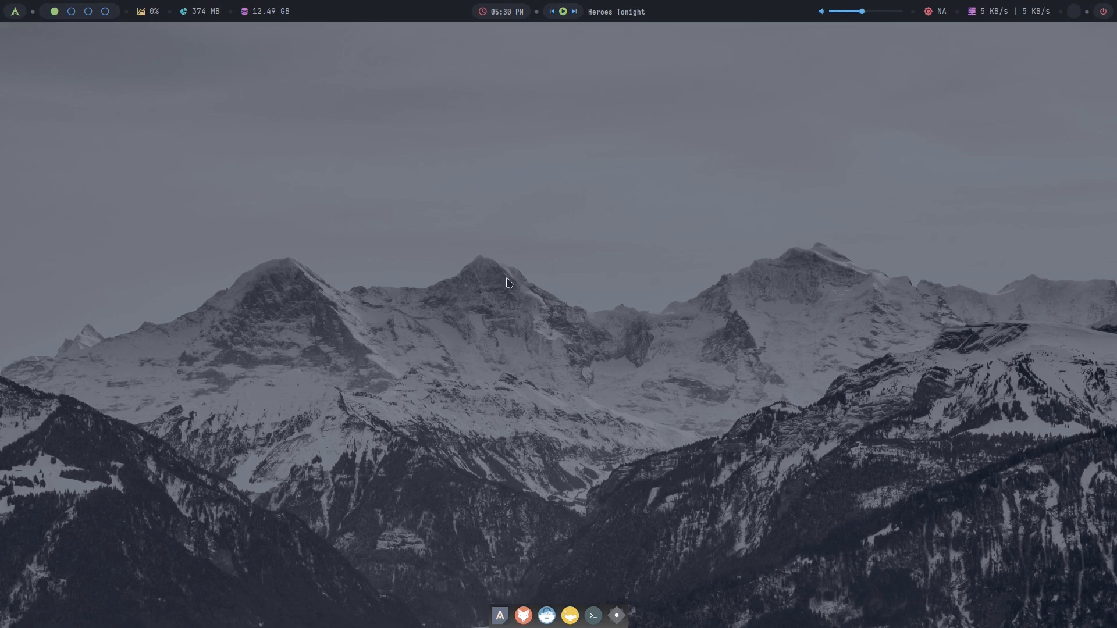
Step: In a new terminal, run the kernel release command and exit the shell
{"action": "left_click", "coordinate": [500, 616]}
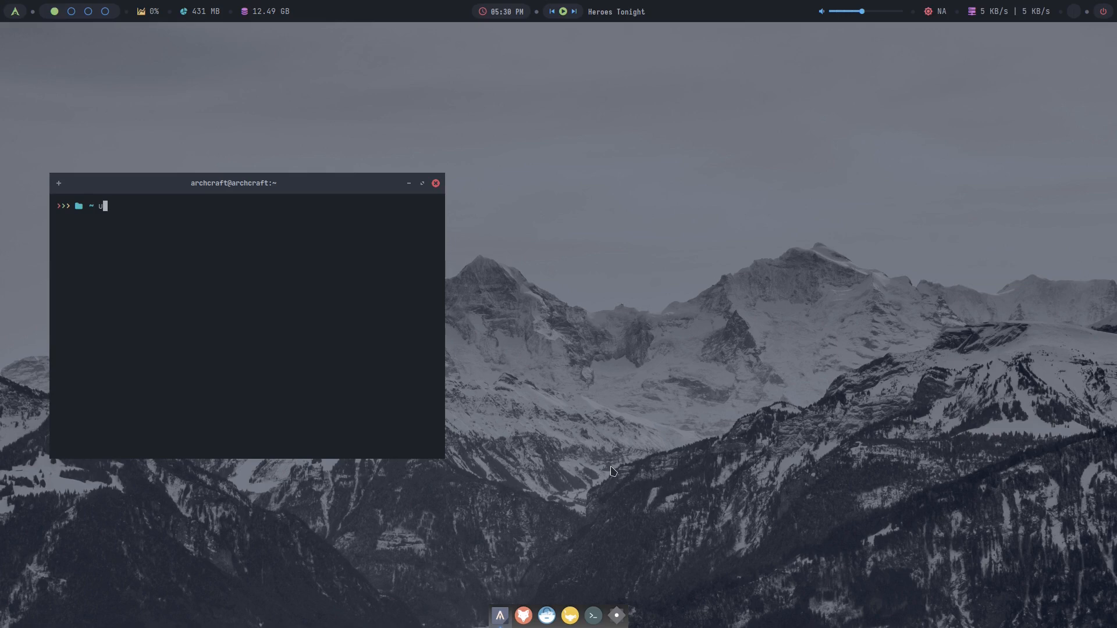
{"action": "type", "text": "unr"}
{"action": "key", "text": "BackSpace"}
{"action": "type", "text": "ame -r"}
{"action": "key", "text": "Return"}
{"action": "type", "text": "exit"}
{"action": "key", "text": "Return"}
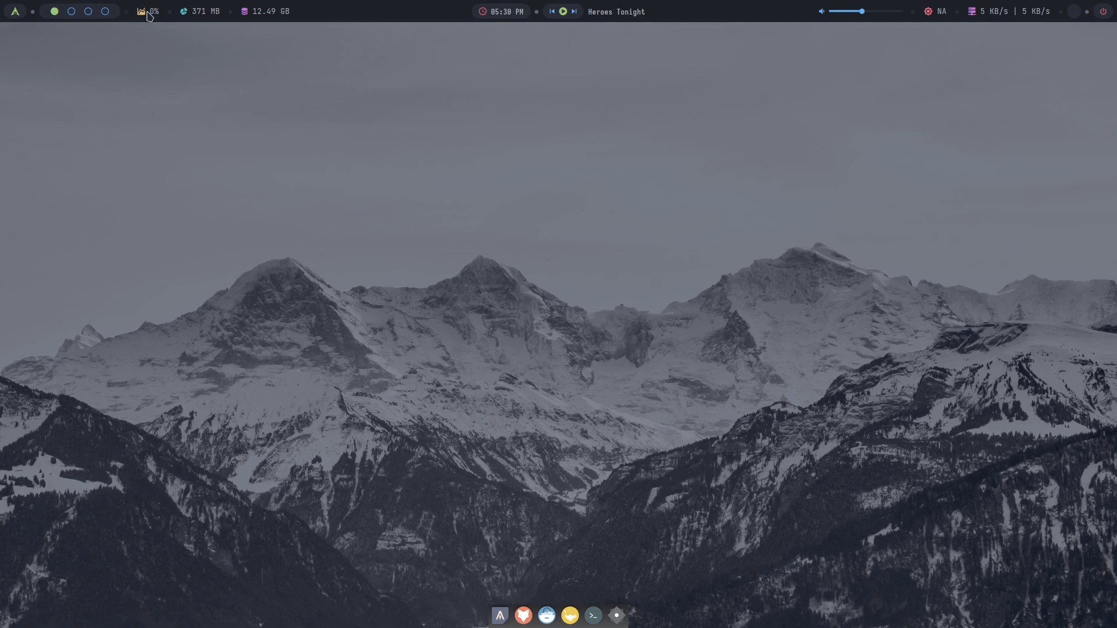
Step: Open the process monitor from the top panel, move it toward screen centre and close it
{"action": "left_click", "coordinate": [149, 15]}
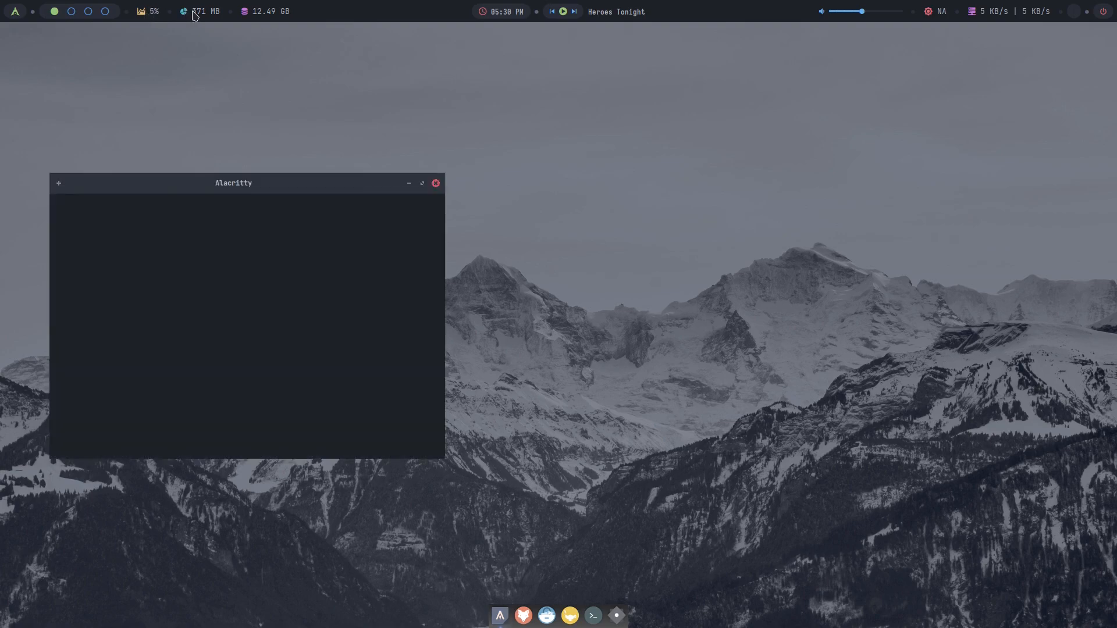
{"action": "left_click", "coordinate": [966, 182]}
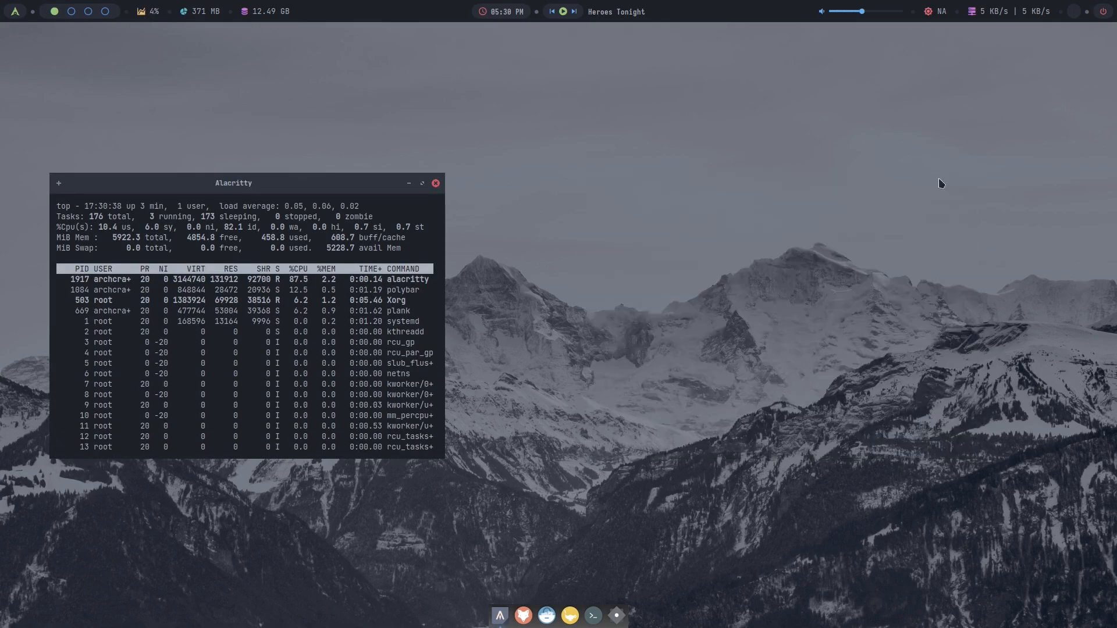
{"action": "left_click_drag", "start_coordinate": [402, 180], "coordinate": [673, 139]}
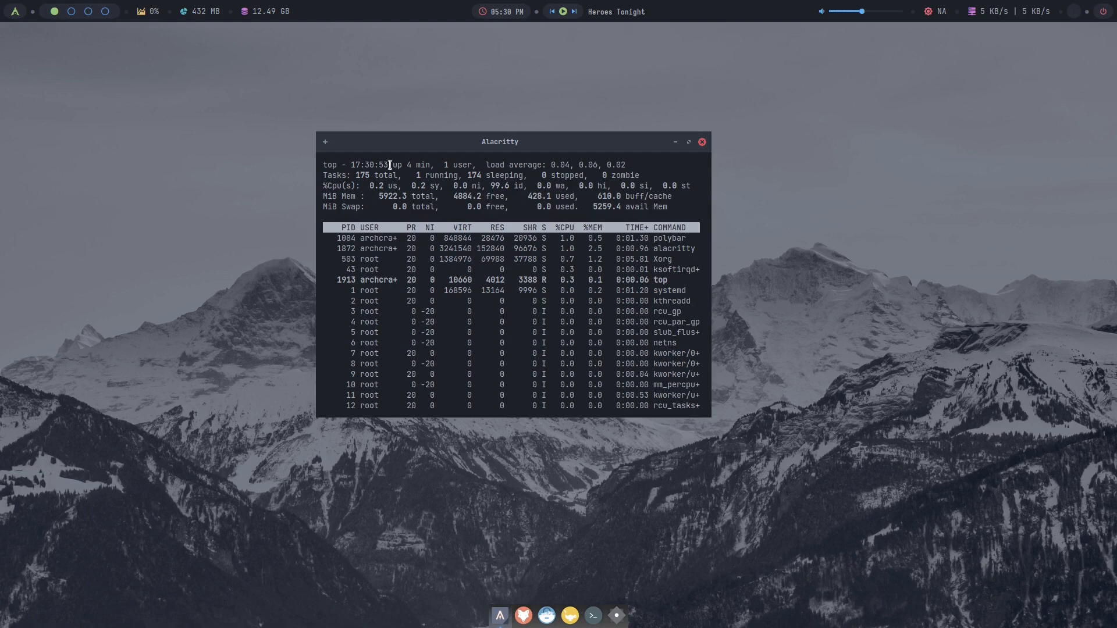
{"action": "left_click", "coordinate": [702, 142]}
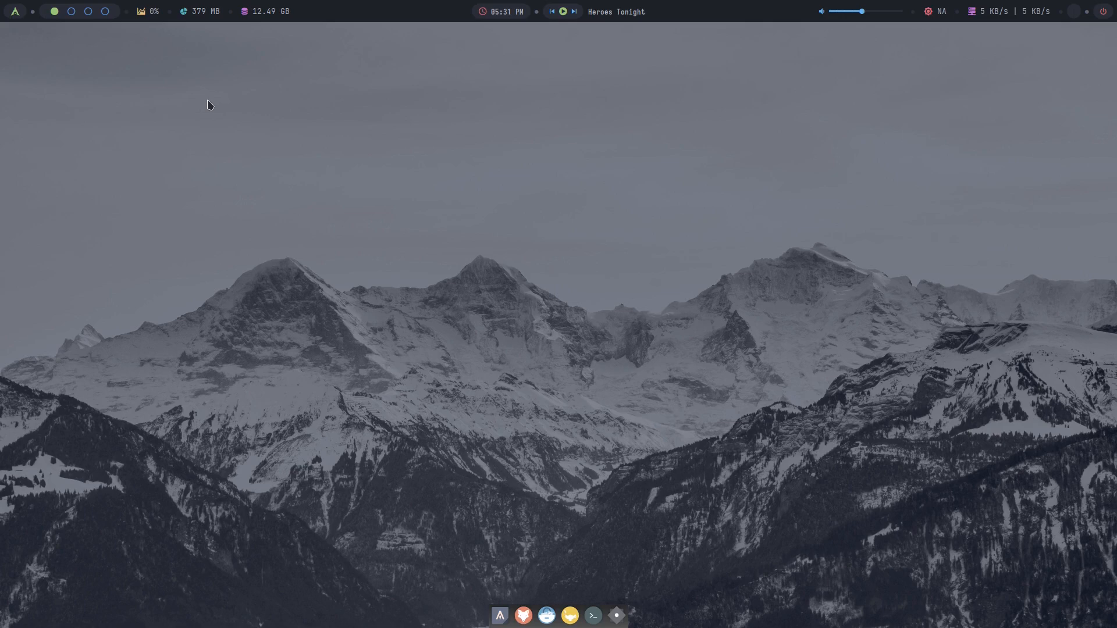
Step: Cycle through workspaces 1–4 with Super+number, ending back on workspace 1
{"action": "key", "text": "super+2"}
{"action": "key", "text": "super+3"}
{"action": "key", "text": "super+4"}
{"action": "key", "text": "super+3"}
{"action": "key", "text": "super+2"}
{"action": "key", "text": "super+1"}
{"action": "key", "text": "super+3"}
{"action": "key", "text": "super+4"}
{"action": "key", "text": "super+3"}
{"action": "key", "text": "super+2"}
{"action": "key", "text": "super+1"}
Step: Show the Openbox Keybinds window and snap it left, right, maximized and restored with Super+arrows
{"action": "right_click", "coordinate": [380, 199]}
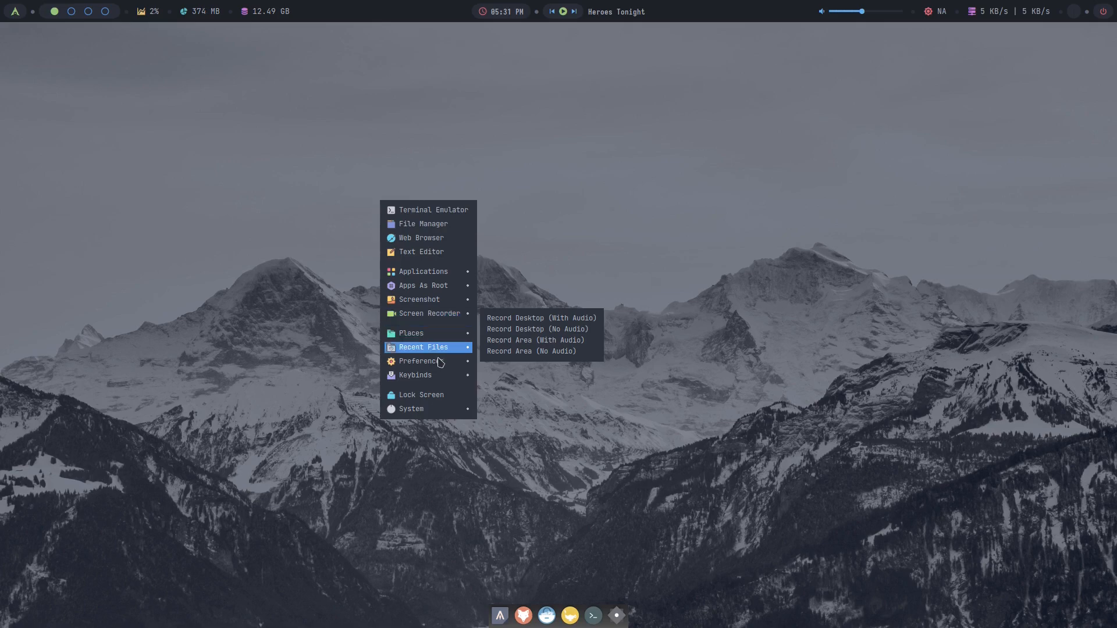
{"action": "mouse_move", "coordinate": [428, 376]}
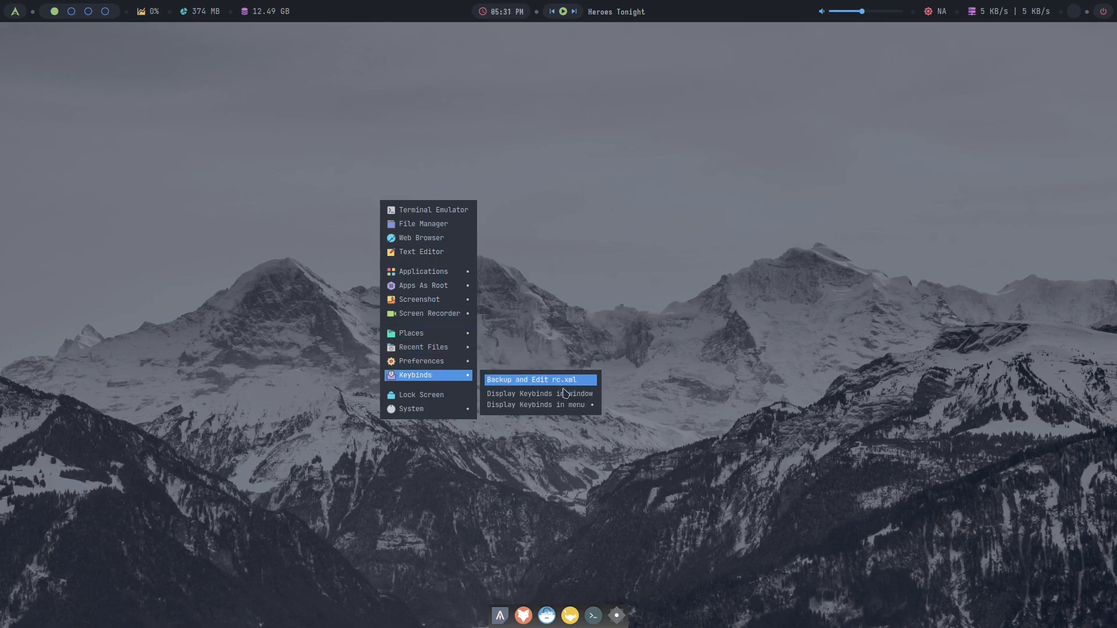
{"action": "mouse_move", "coordinate": [536, 405]}
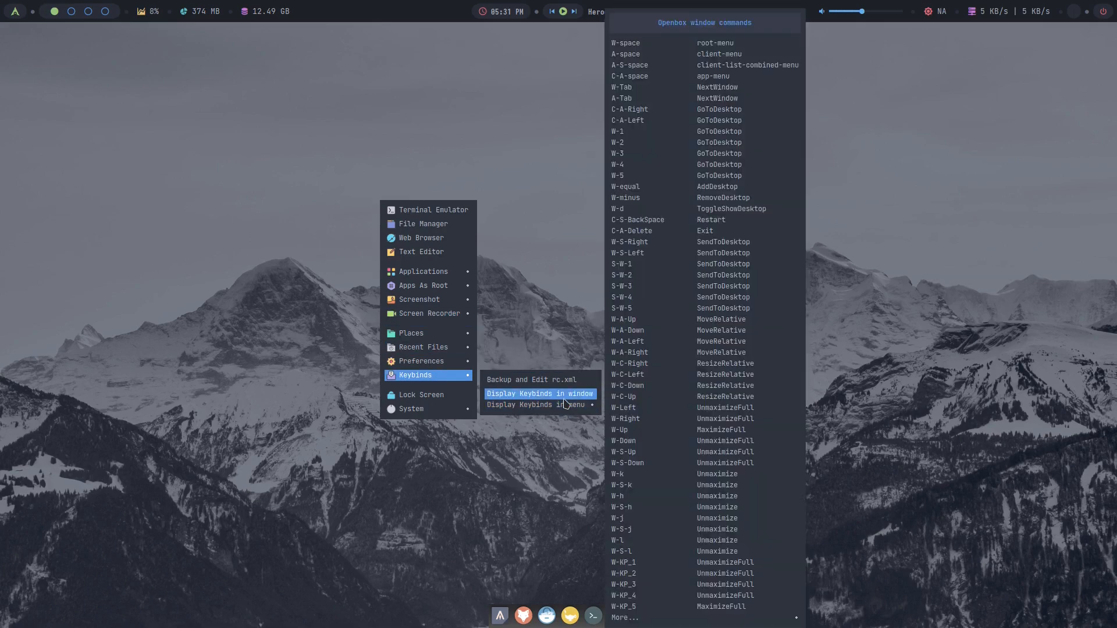
{"action": "left_click", "coordinate": [539, 394]}
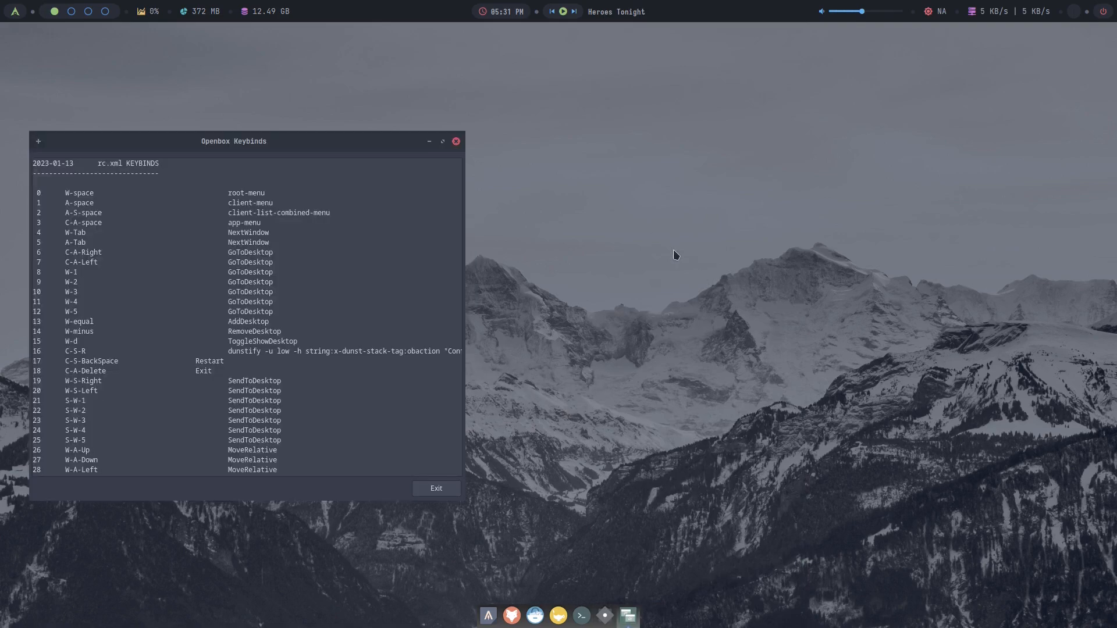
{"action": "key", "text": "super+Left"}
{"action": "key", "text": "super+Right"}
{"action": "key", "text": "super+Up"}
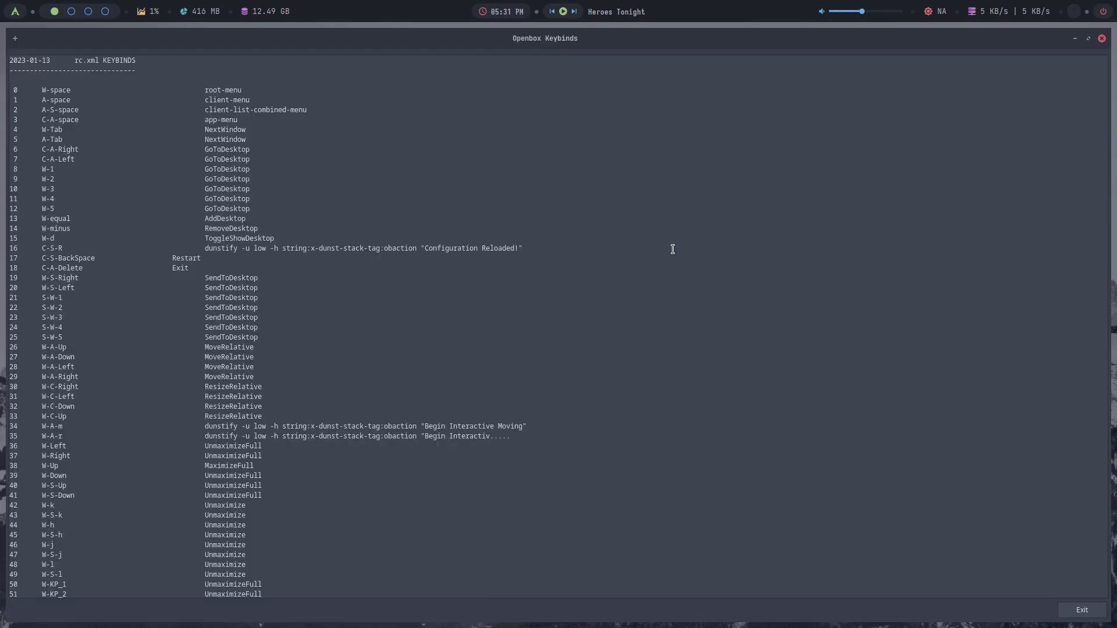
{"action": "key", "text": "super+Down"}
{"action": "key", "text": "super+Left"}
{"action": "key", "text": "super+Right"}
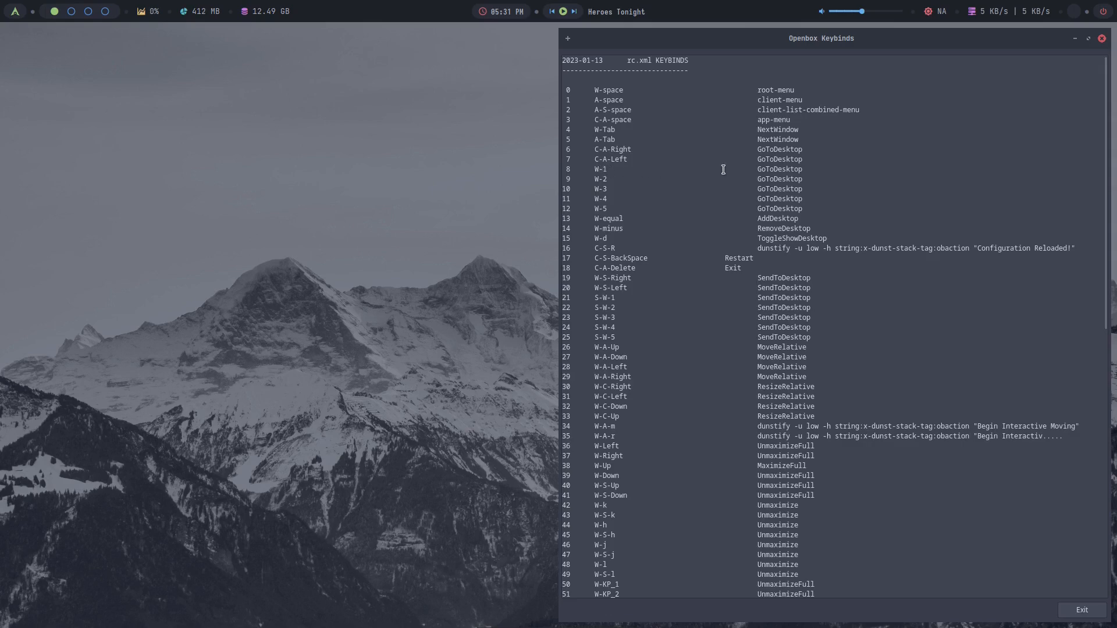
Step: Tile the keybinds window through the bottom, corner and top quarters, ending maximized
{"action": "key", "text": "super+Down"}
{"action": "key", "text": "super+Right"}
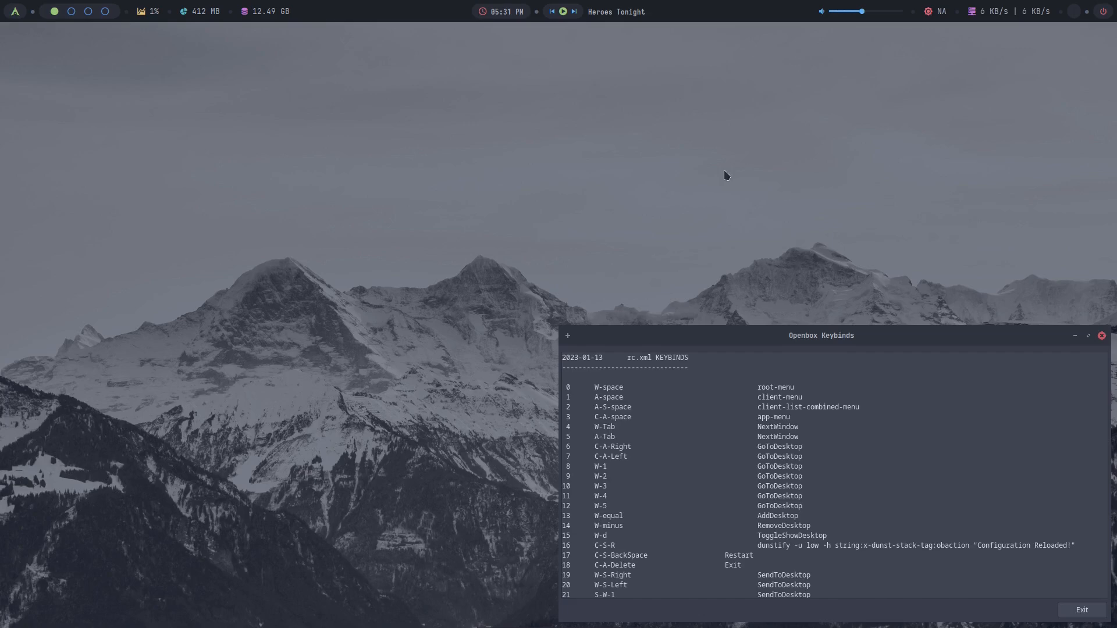
{"action": "key", "text": "super+Left"}
{"action": "key", "text": "super+Left"}
{"action": "key", "text": "super+Up"}
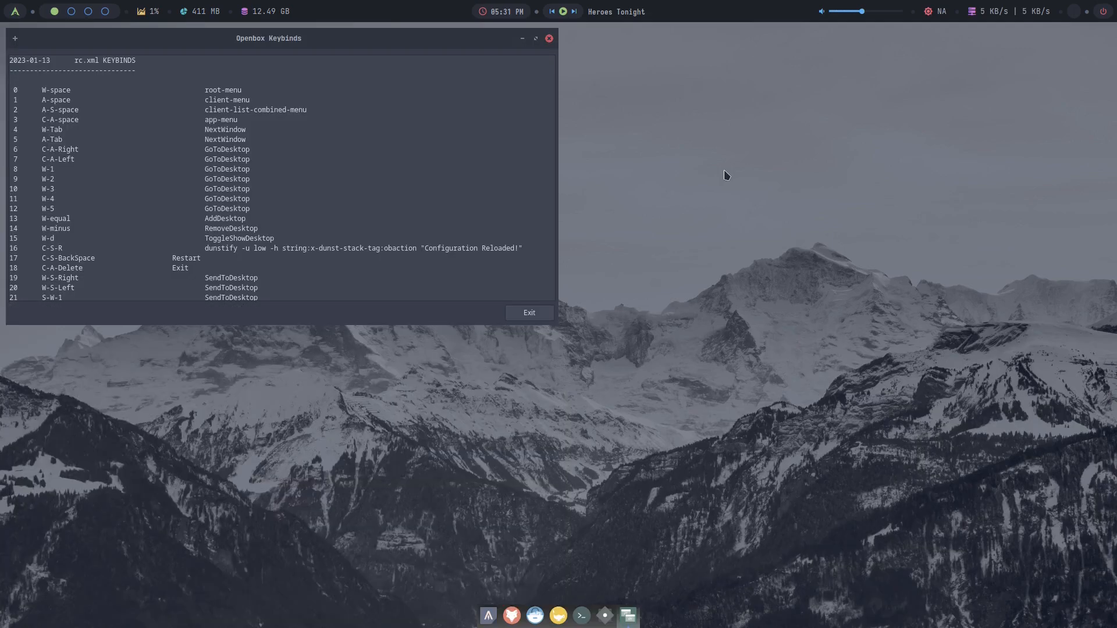
{"action": "key", "text": "super+Right"}
{"action": "key", "text": "super+Right"}
{"action": "key", "text": "super+Down"}
{"action": "key", "text": "super+Right"}
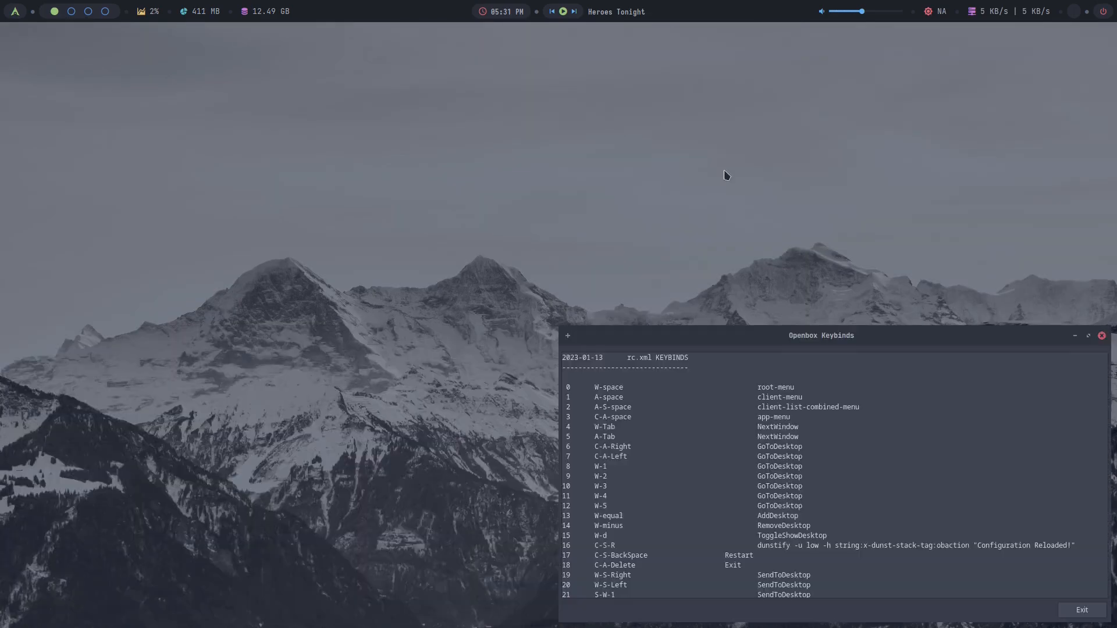
{"action": "key", "text": "super+Up"}
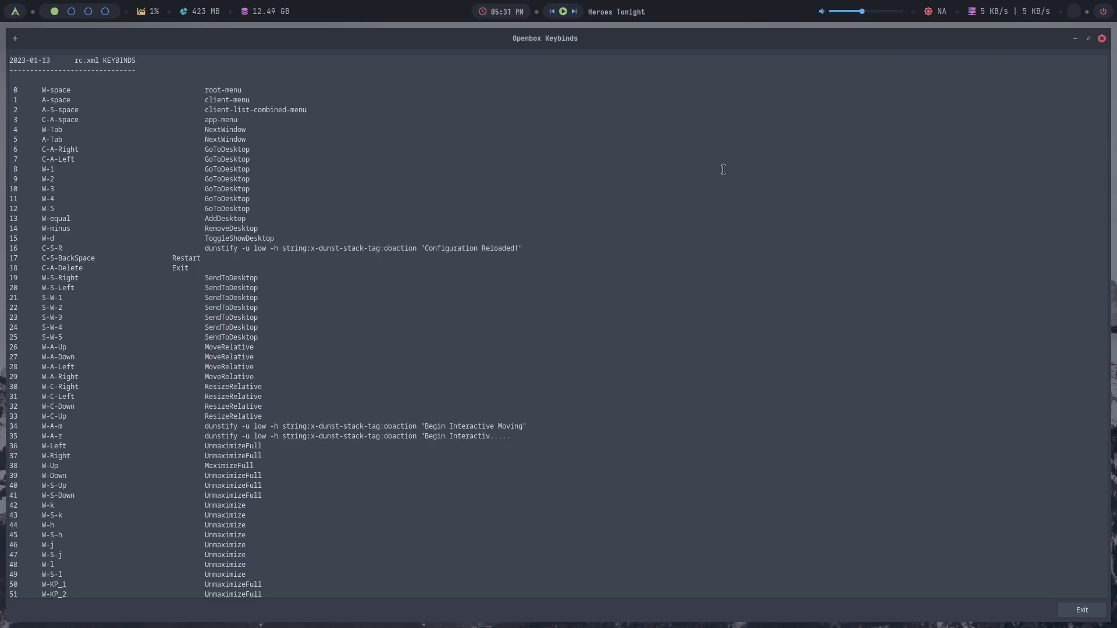
Step: Close the keybinds window with q and hop through workspaces 3, 4, 2 back to 1
{"action": "key", "text": "q"}
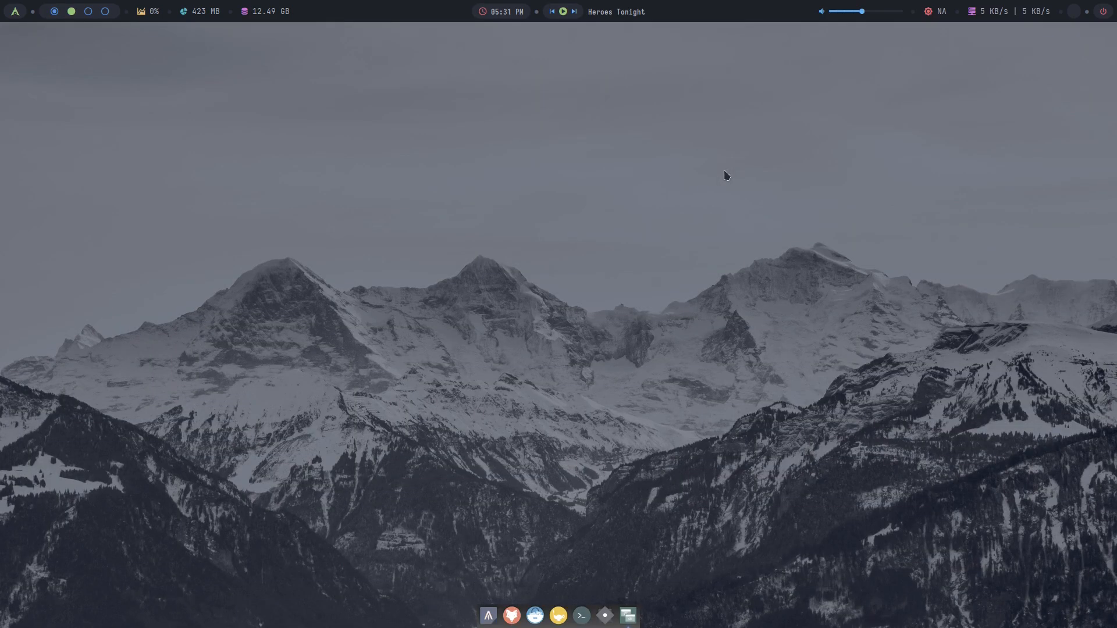
{"action": "key", "text": "super+3"}
{"action": "key", "text": "super+4"}
{"action": "key", "text": "super+3"}
{"action": "key", "text": "super+2"}
{"action": "key", "text": "super+1"}
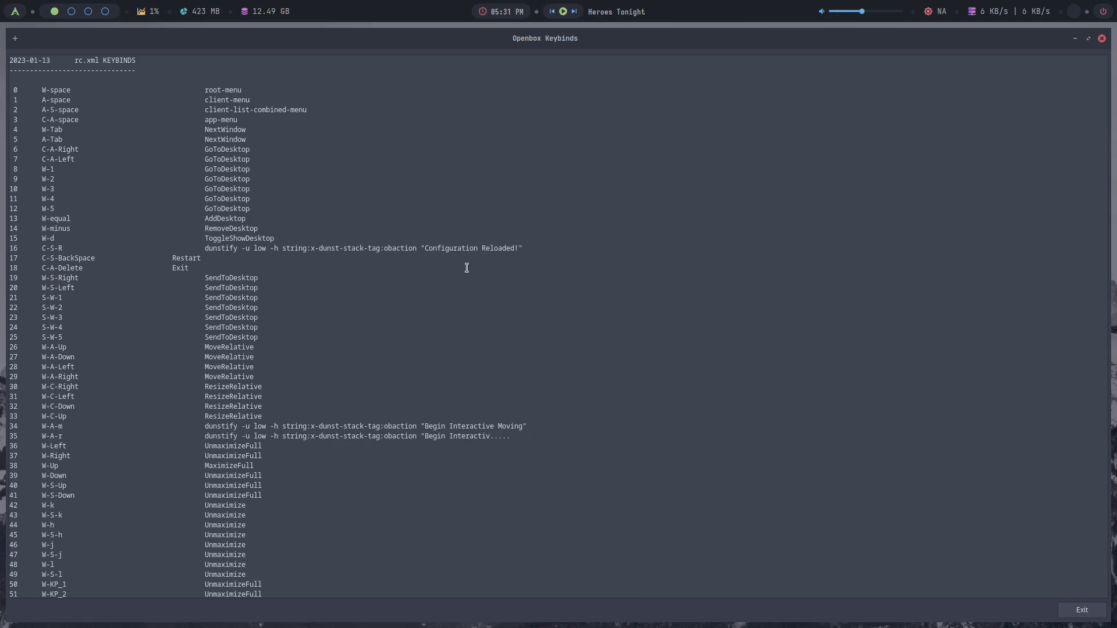
Step: Toggle show-desktop with Super+D on workspace 2, return to workspace 1, dismiss the keybinds reference and start the browser
{"action": "key", "text": "super+2"}
{"action": "key", "text": "super+d"}
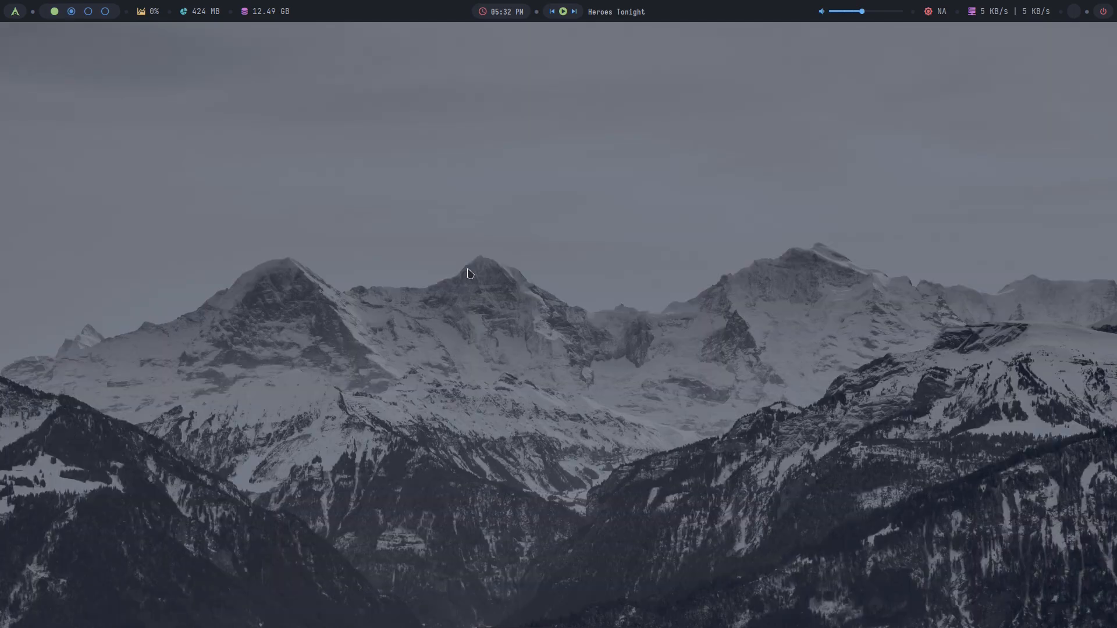
{"action": "key", "text": "super+d"}
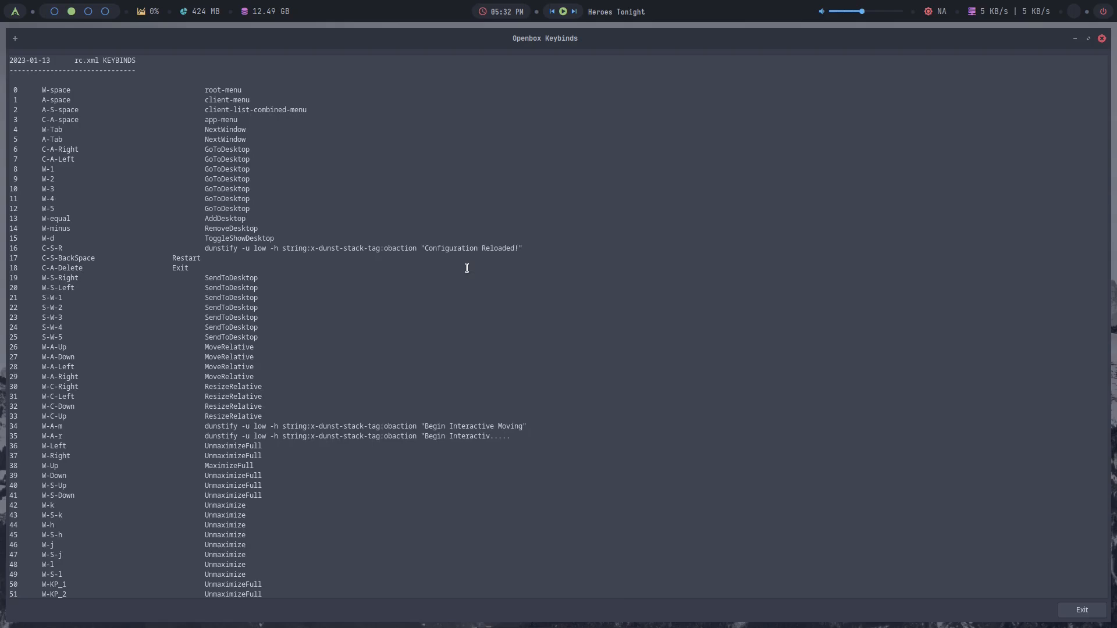
{"action": "key", "text": "super+4"}
{"action": "key", "text": "super+3"}
{"action": "key", "text": "super+2"}
{"action": "key", "text": "super+1"}
{"action": "key", "text": "Escape"}
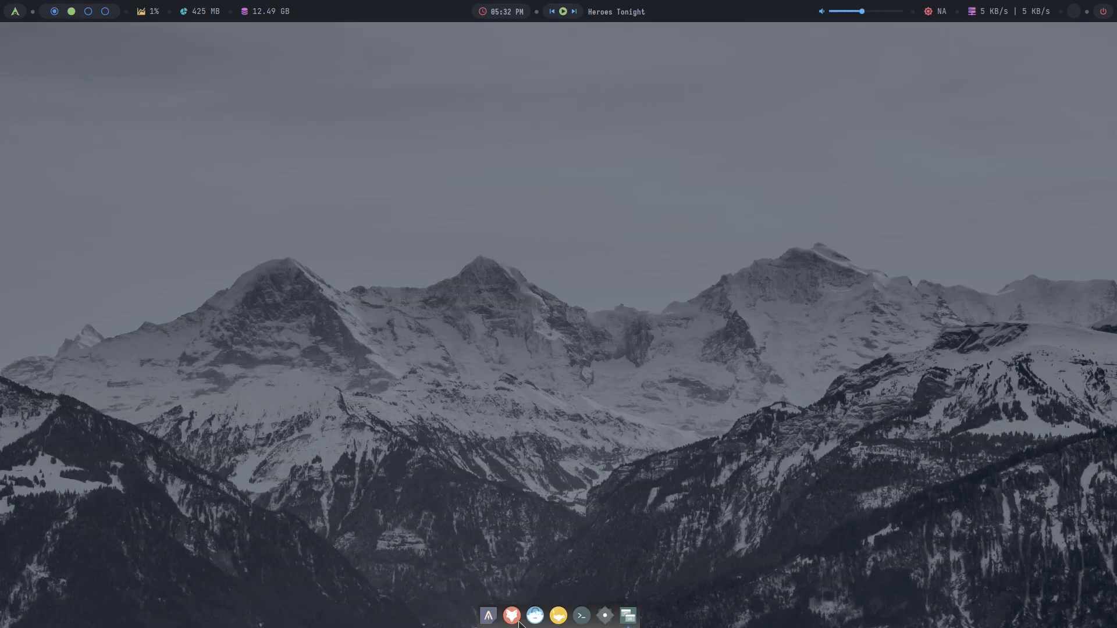
{"action": "left_click", "coordinate": [512, 616]}
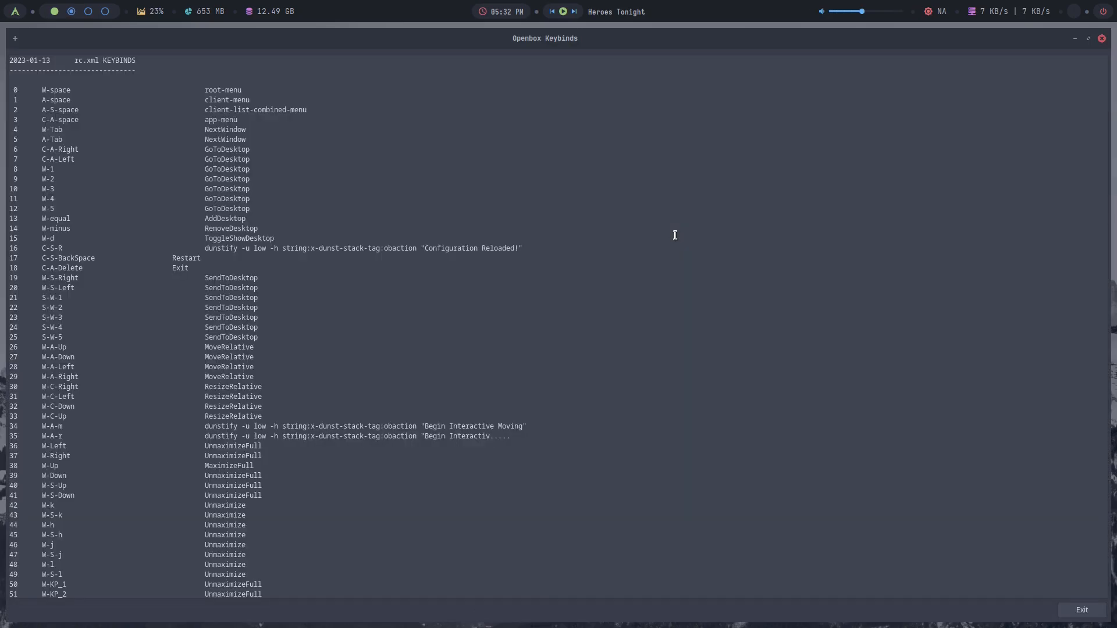
Step: Switch workspaces, toggle the keybinds reference with Super+F1, read it to the end and close it
{"action": "key", "text": "super+2"}
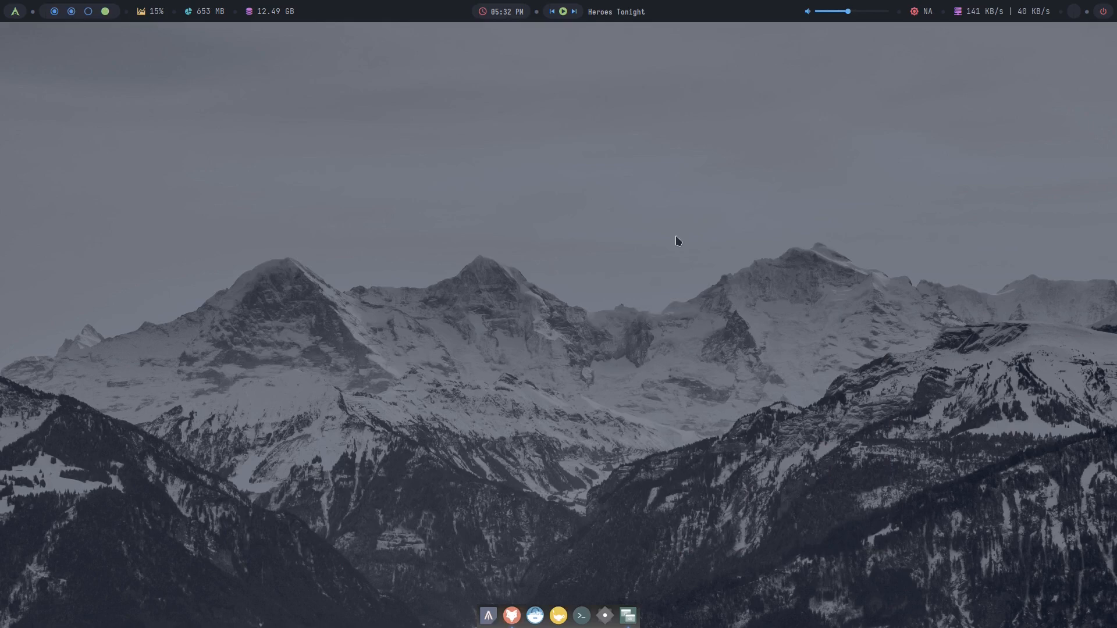
{"action": "key", "text": "super+1"}
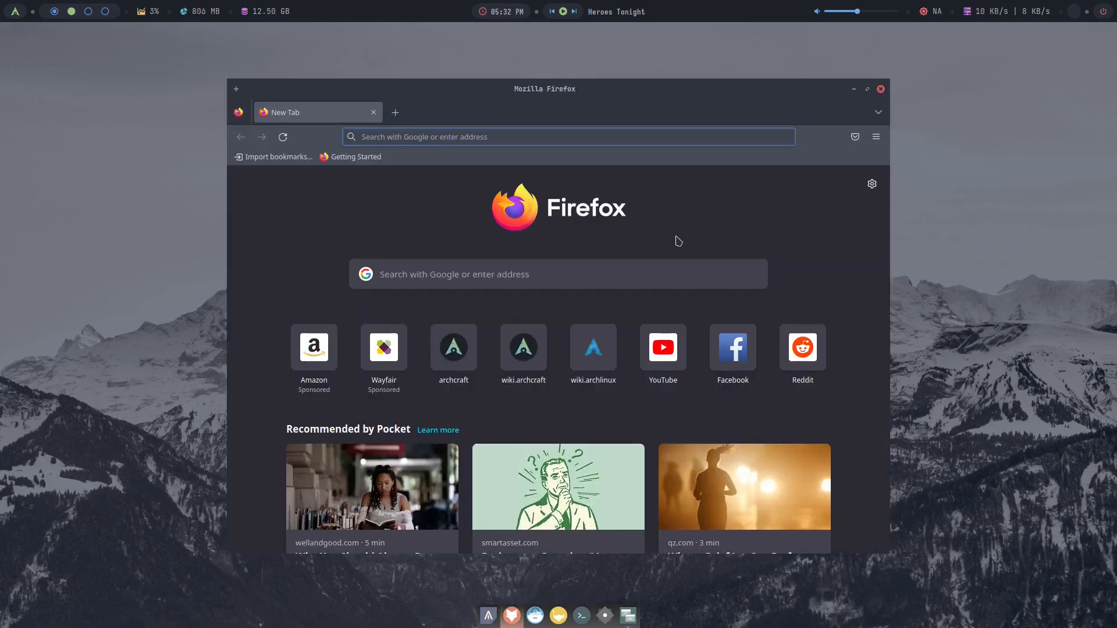
{"action": "key", "text": "super+F1"}
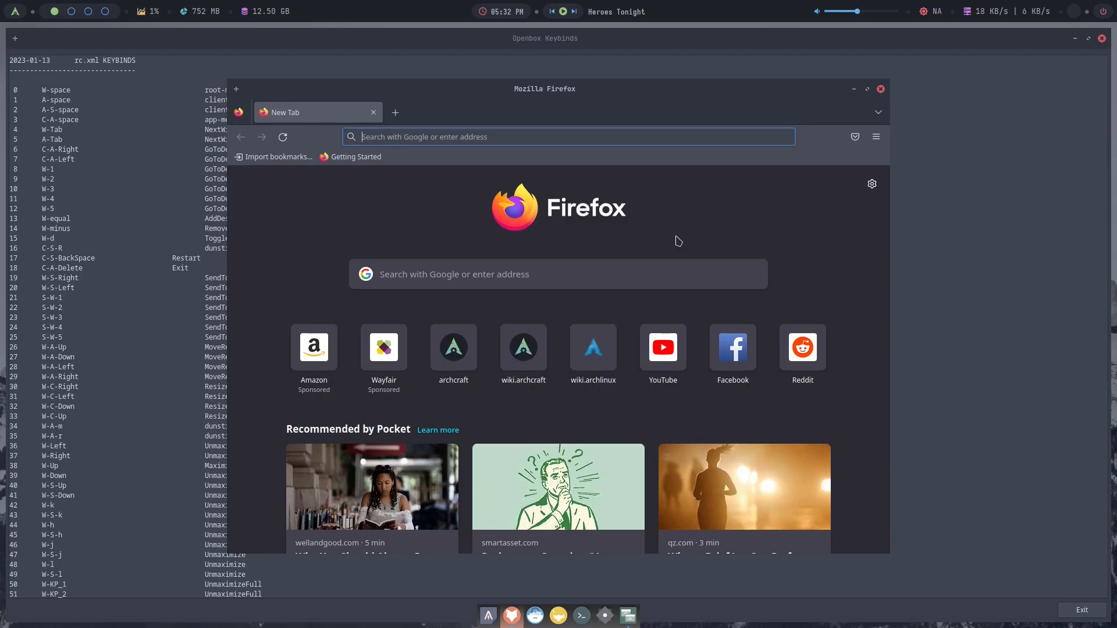
{"action": "key", "text": "super+F1"}
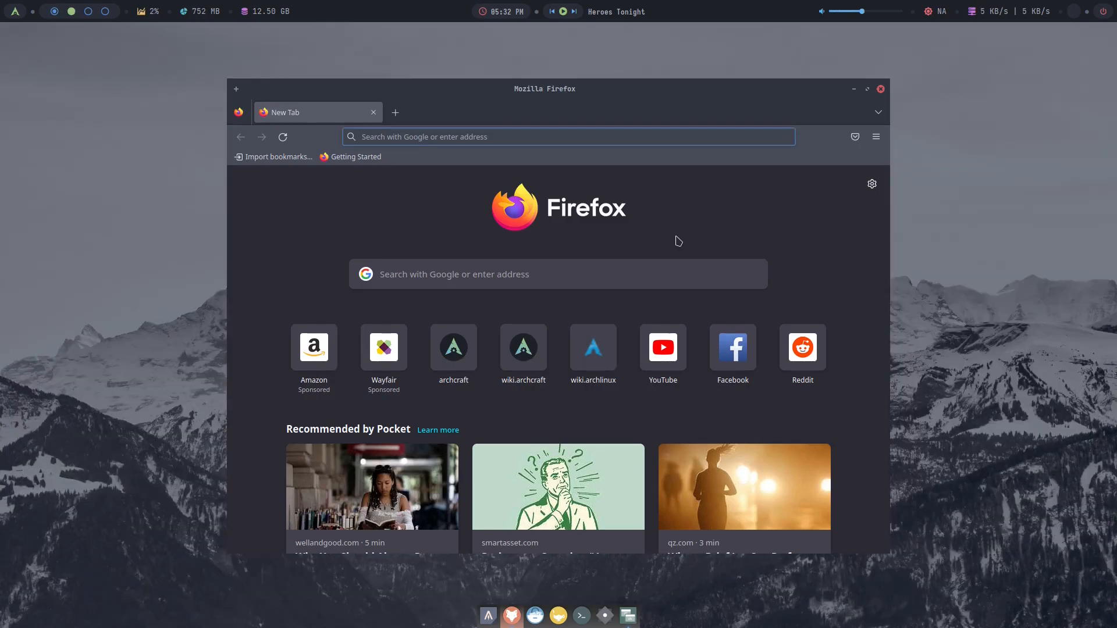
{"action": "key", "text": "super+F1"}
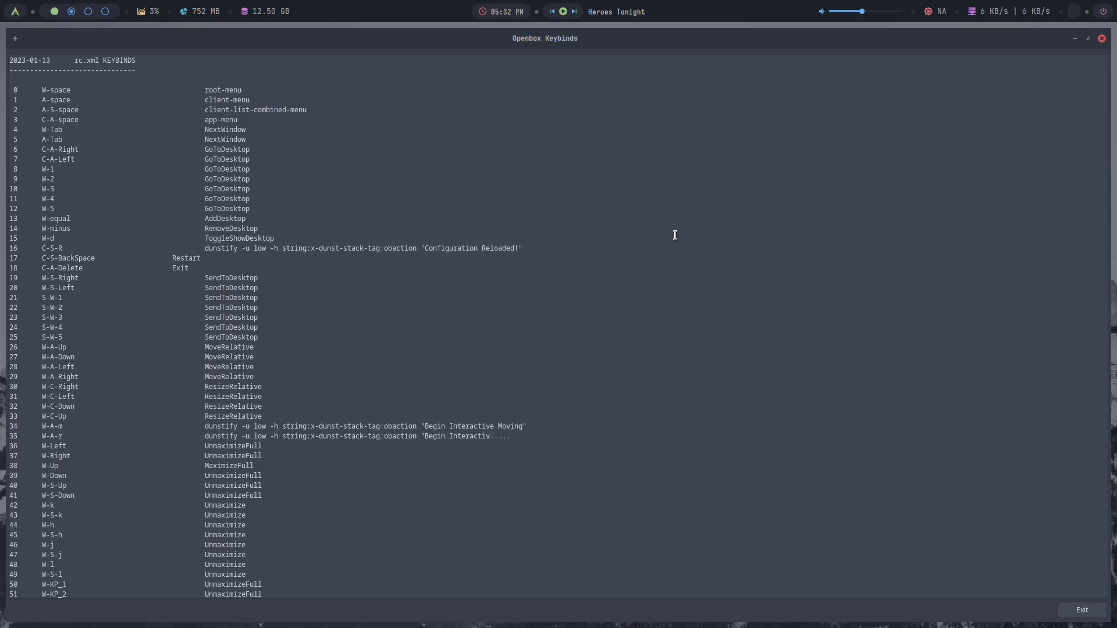
{"action": "scroll", "coordinate": [299, 295], "scroll_direction": "down", "scroll_amount": 10}
{"action": "scroll", "coordinate": [300, 295], "scroll_direction": "down", "scroll_amount": 5}
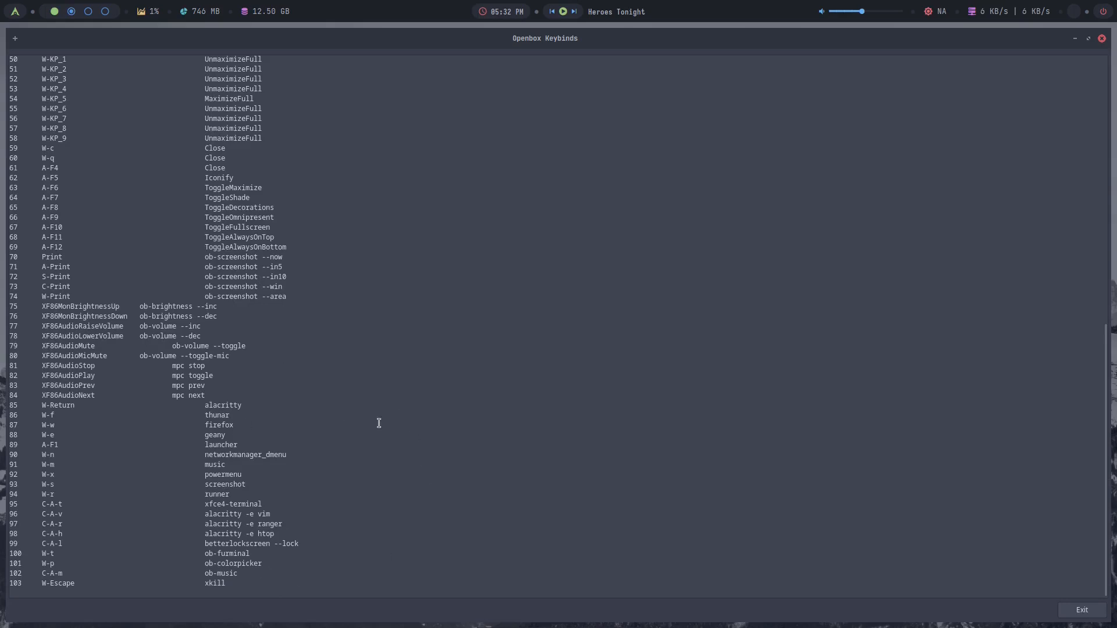
{"action": "left_click", "coordinate": [1102, 41]}
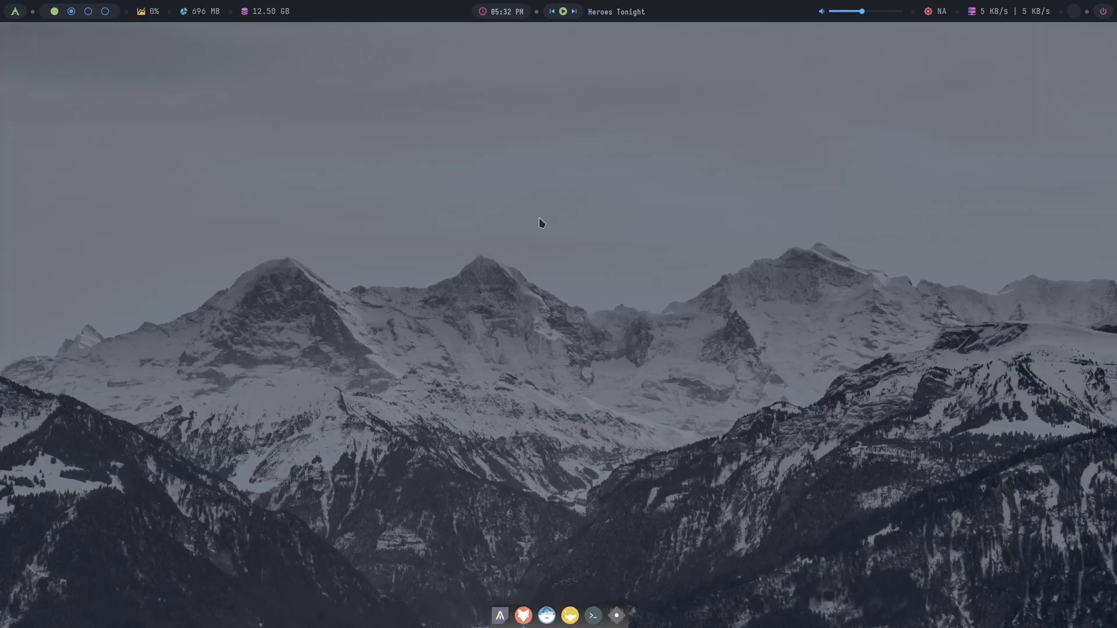
Step: Bring up the desktop root menu to reach Preferences > Openbox
{"action": "right_click", "coordinate": [499, 240]}
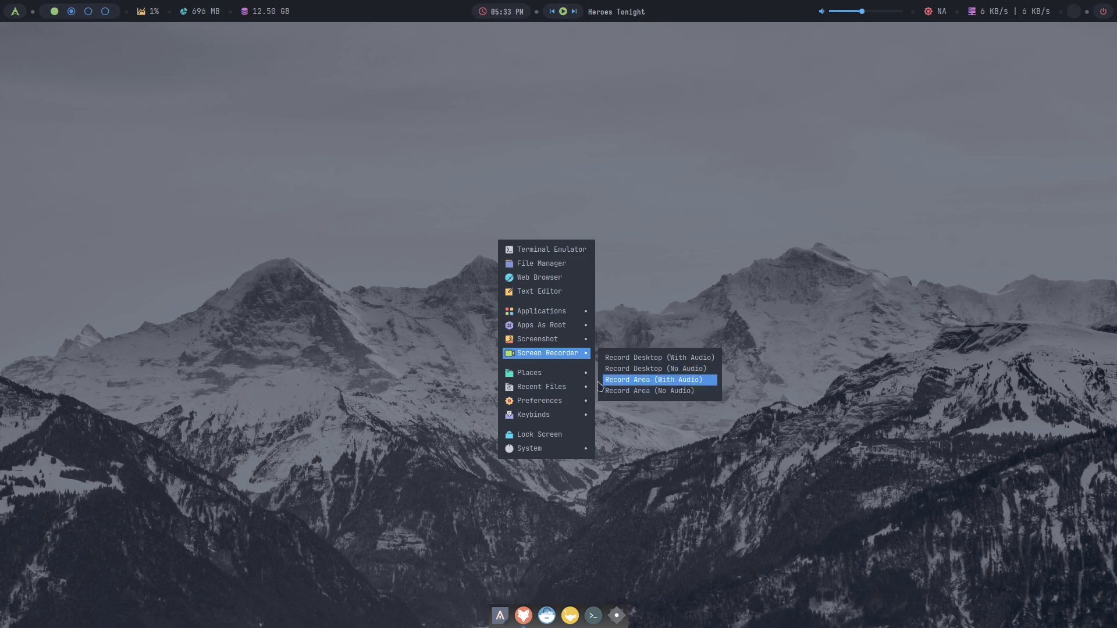
{"action": "mouse_move", "coordinate": [546, 401]}
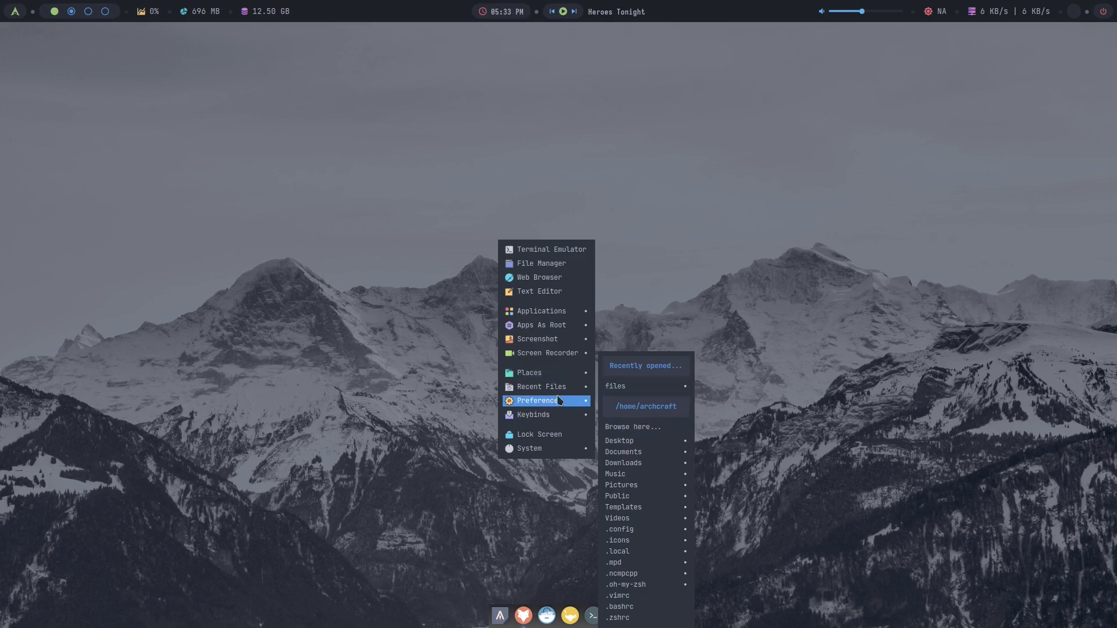
{"action": "mouse_move", "coordinate": [643, 405]}
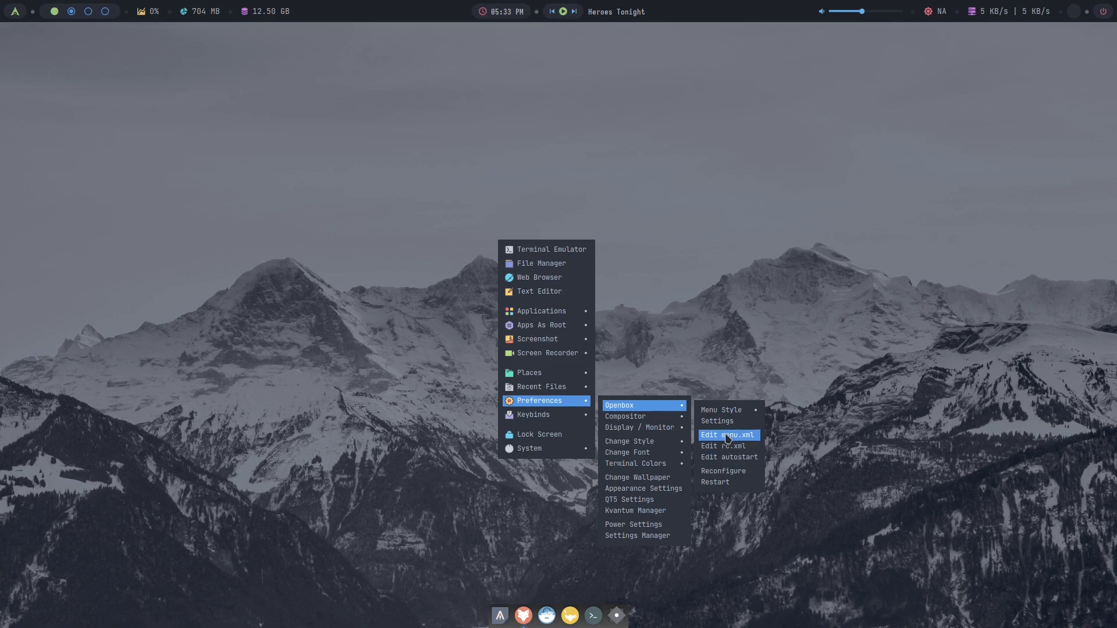
Step: Open menu-icons.xml in Geany via Edit menu.xml, close Geany and reopen the desktop menu
{"action": "left_click", "coordinate": [730, 436]}
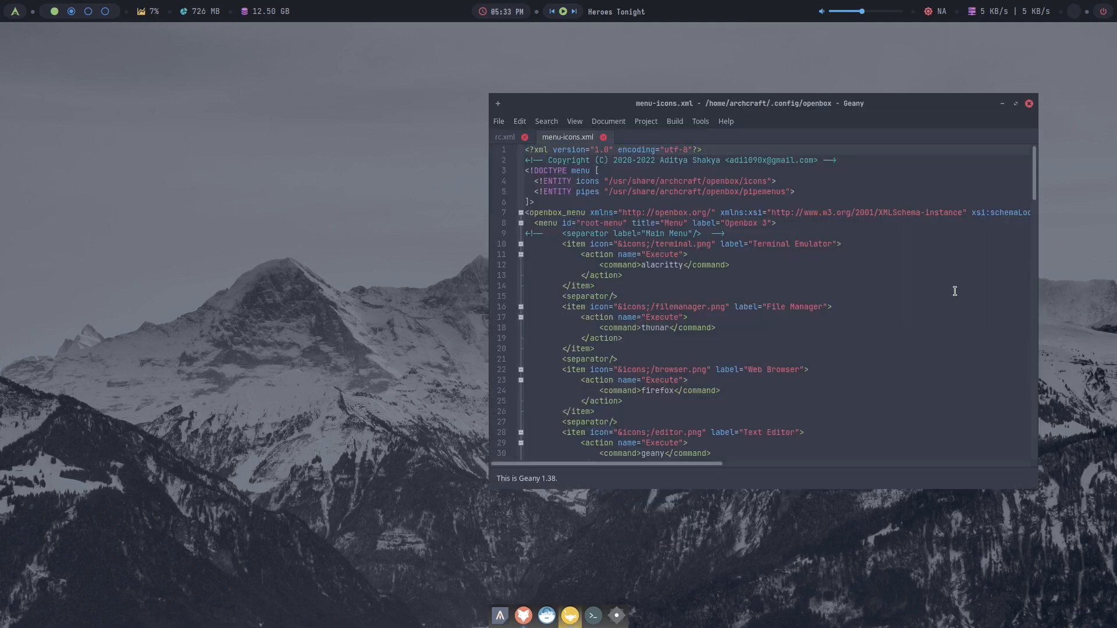
{"action": "scroll", "coordinate": [955, 291], "scroll_direction": "down", "scroll_amount": 4}
{"action": "scroll", "coordinate": [956, 290], "scroll_direction": "down", "scroll_amount": 4}
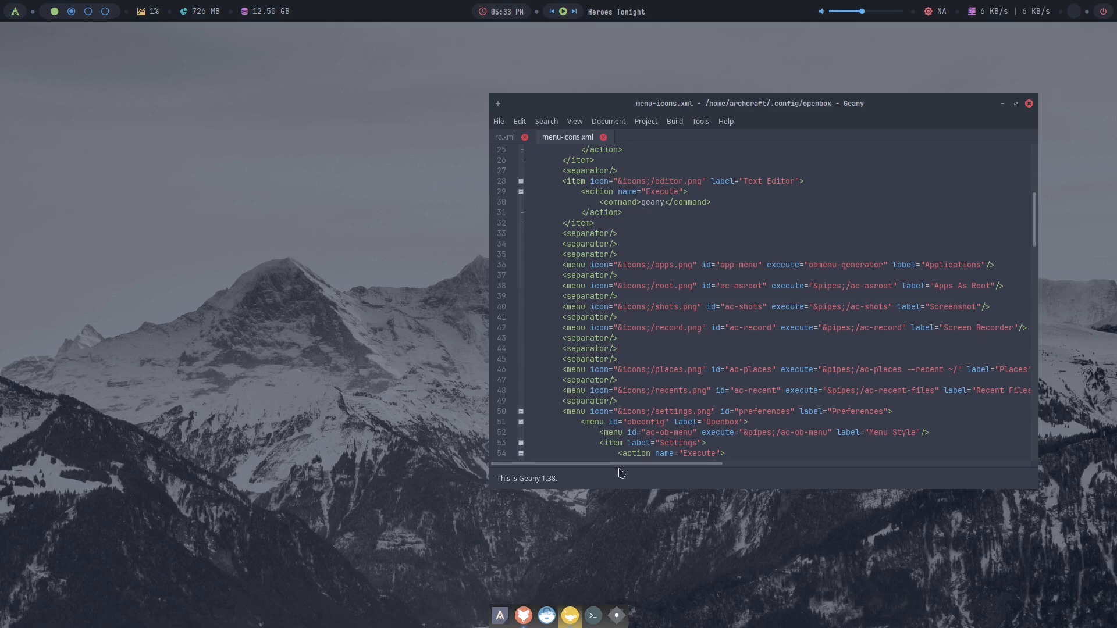
{"action": "scroll", "coordinate": [733, 279], "scroll_direction": "down", "scroll_amount": 4}
{"action": "scroll", "coordinate": [773, 312], "scroll_direction": "down", "scroll_amount": 4}
{"action": "scroll", "coordinate": [777, 317], "scroll_direction": "up", "scroll_amount": 5}
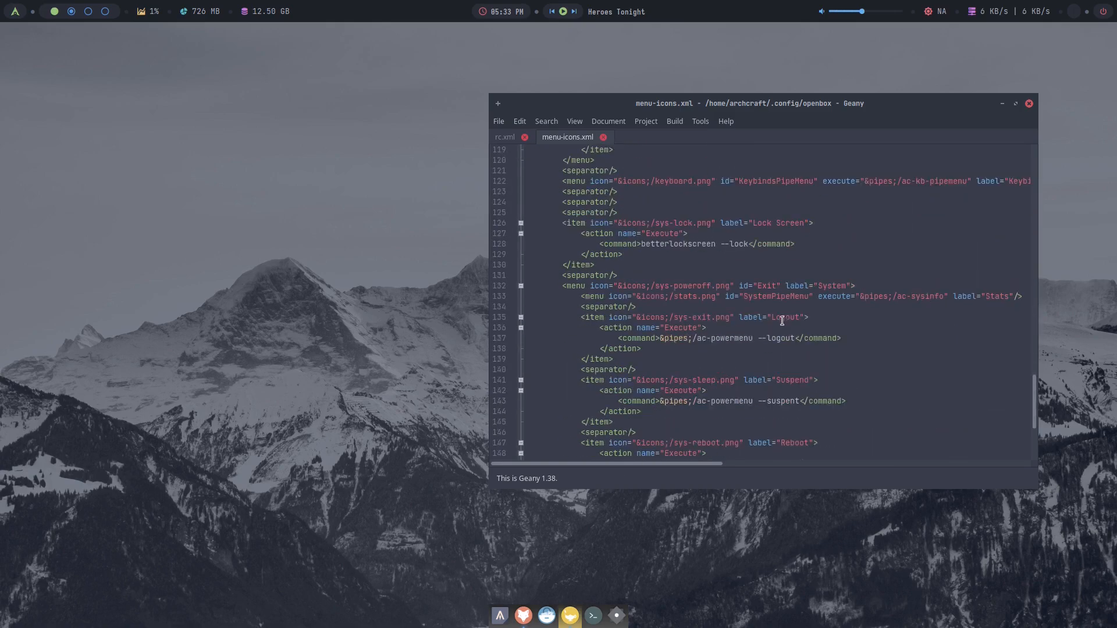
{"action": "scroll", "coordinate": [781, 320], "scroll_direction": "up", "scroll_amount": 5}
{"action": "scroll", "coordinate": [786, 323], "scroll_direction": "up", "scroll_amount": 5}
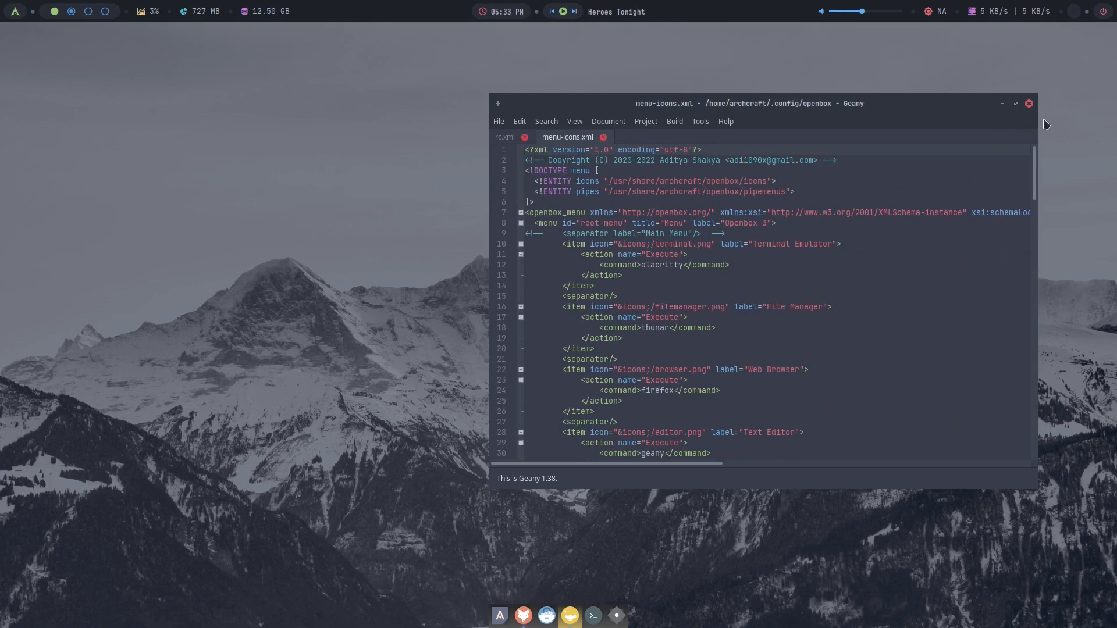
{"action": "left_click", "coordinate": [1031, 106]}
{"action": "right_click", "coordinate": [666, 290]}
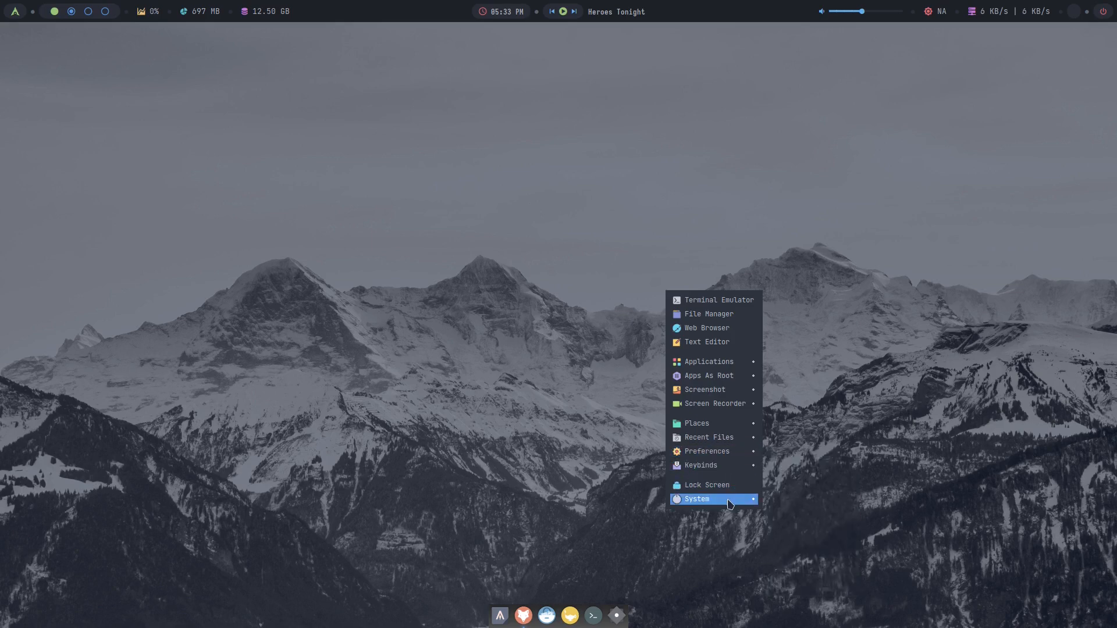
Step: Dismiss the root menu by clicking the empty desktop
{"action": "mouse_move", "coordinate": [712, 498]}
{"action": "left_click", "coordinate": [930, 303]}
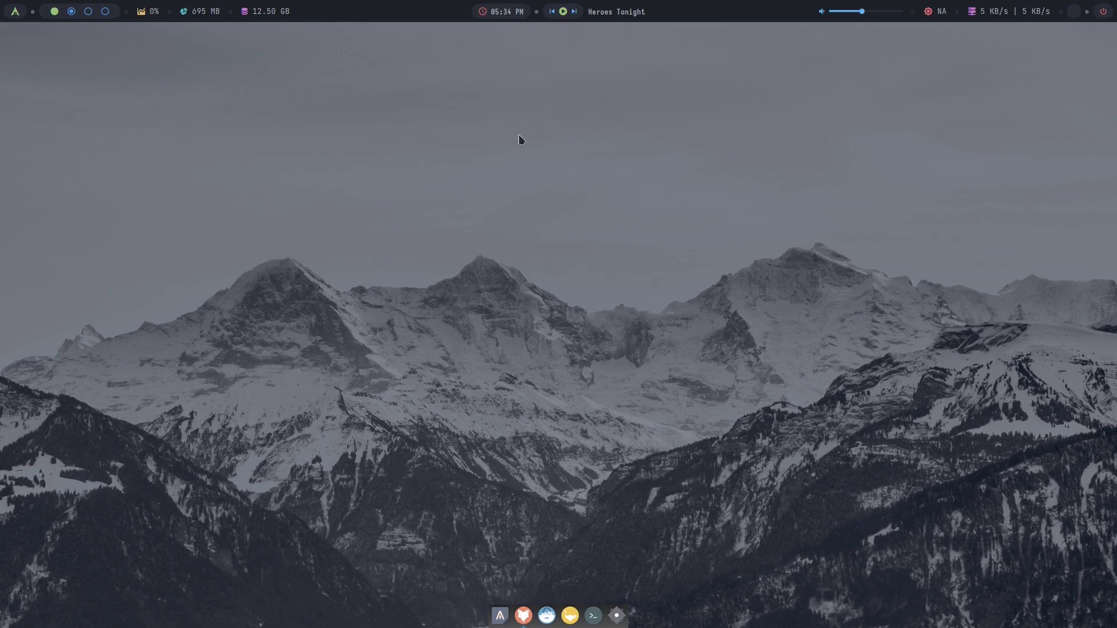
Step: Open two Thunar windows from the dock and tile them to the screen halves via their title bars
{"action": "left_click", "coordinate": [547, 616]}
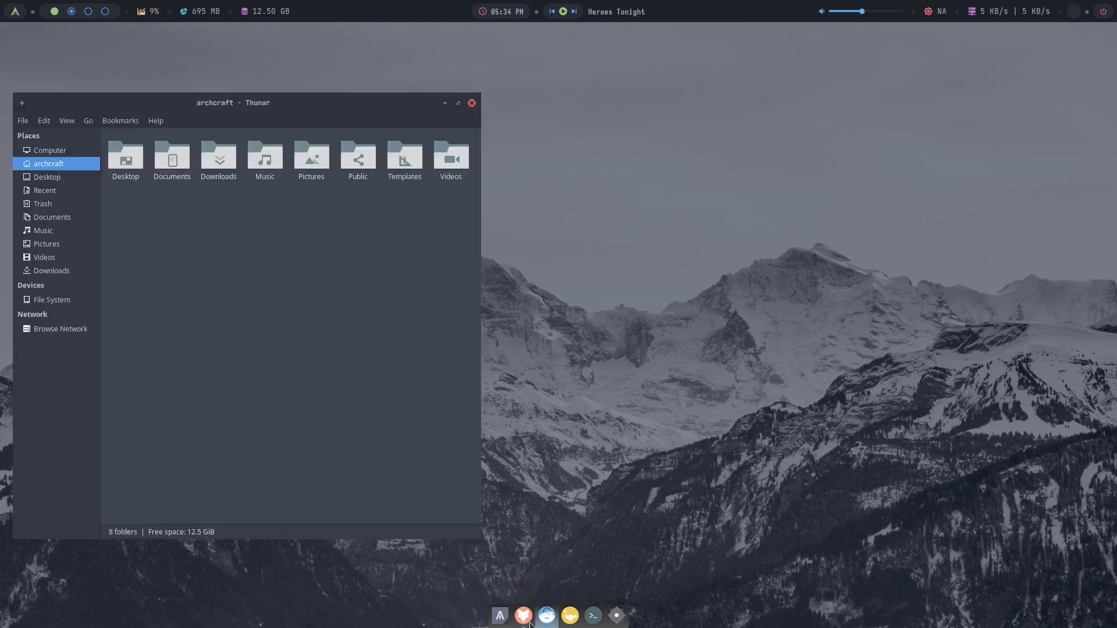
{"action": "left_click", "coordinate": [546, 616]}
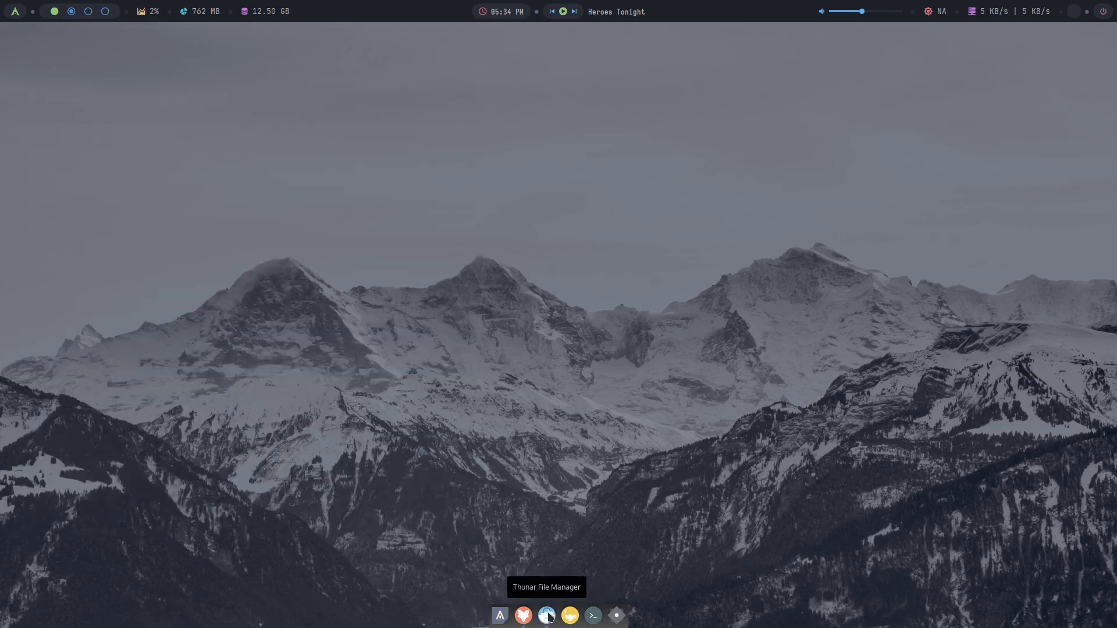
{"action": "left_click", "coordinate": [547, 615]}
{"action": "left_click", "coordinate": [547, 616]}
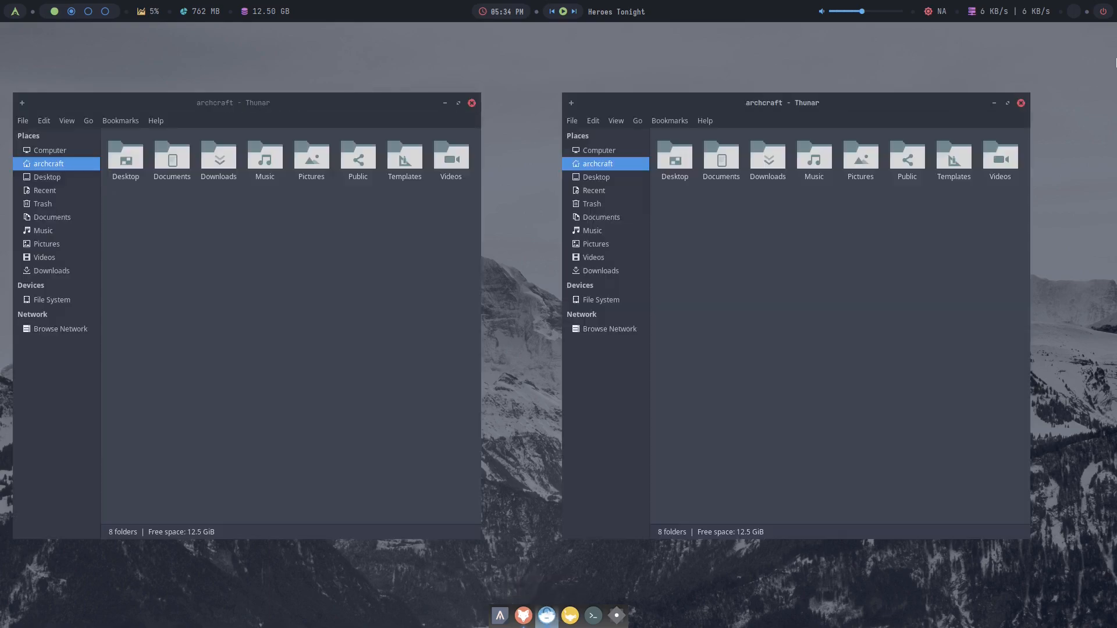
{"action": "left_click_drag", "start_coordinate": [860, 103], "coordinate": [887, 98]}
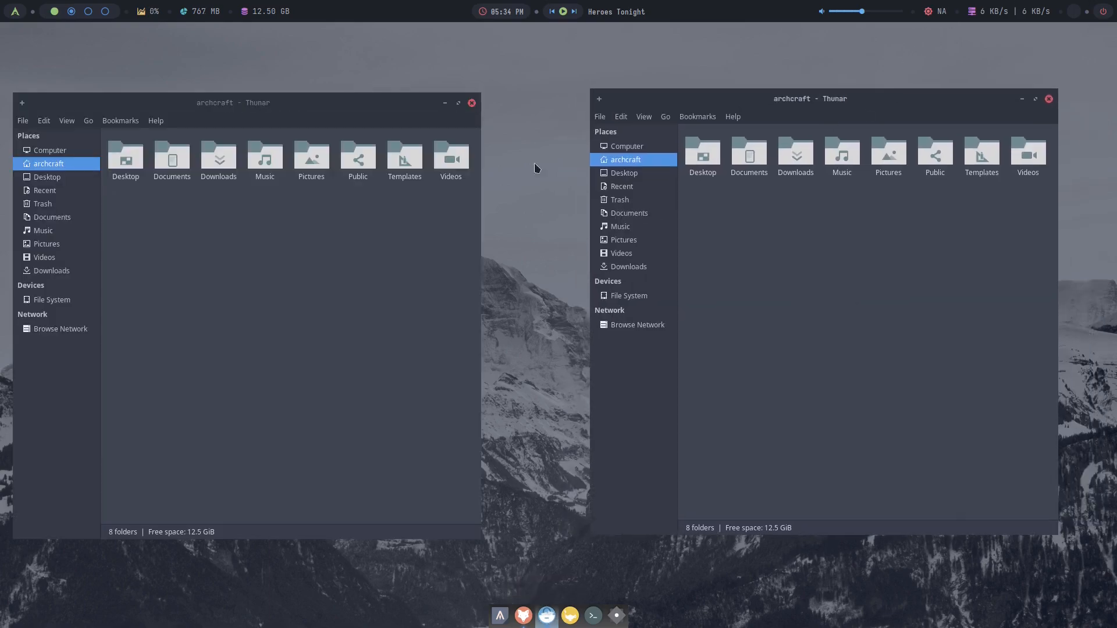
{"action": "double_click", "coordinate": [884, 103]}
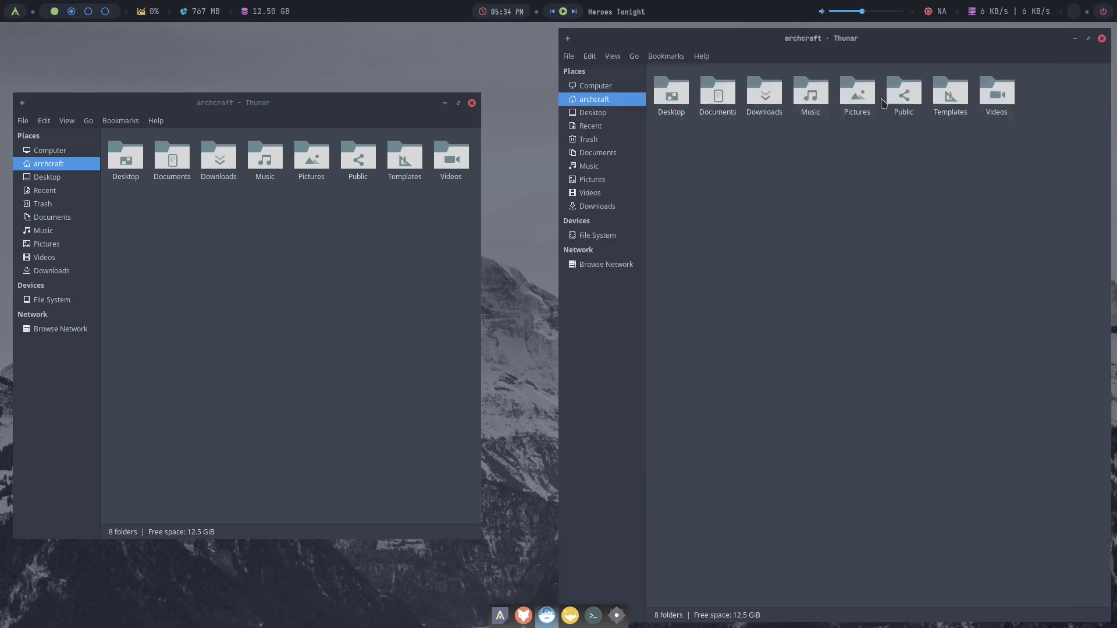
{"action": "double_click", "coordinate": [380, 104]}
Step: Toggle fullscreen and floating/tiled layouts with Super+Q and Super+Space, ending with one window in the top-left quarter
{"action": "key", "text": "super+q"}
{"action": "key", "text": "super+space"}
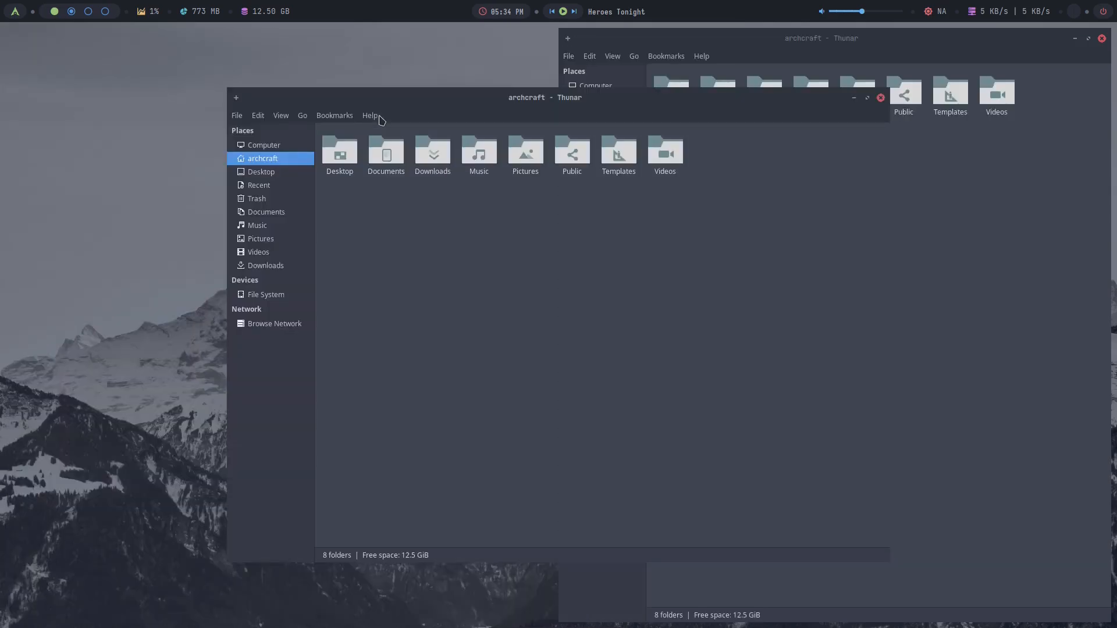
{"action": "key", "text": "super+space"}
{"action": "key", "text": "super+space"}
{"action": "key", "text": "super+space"}
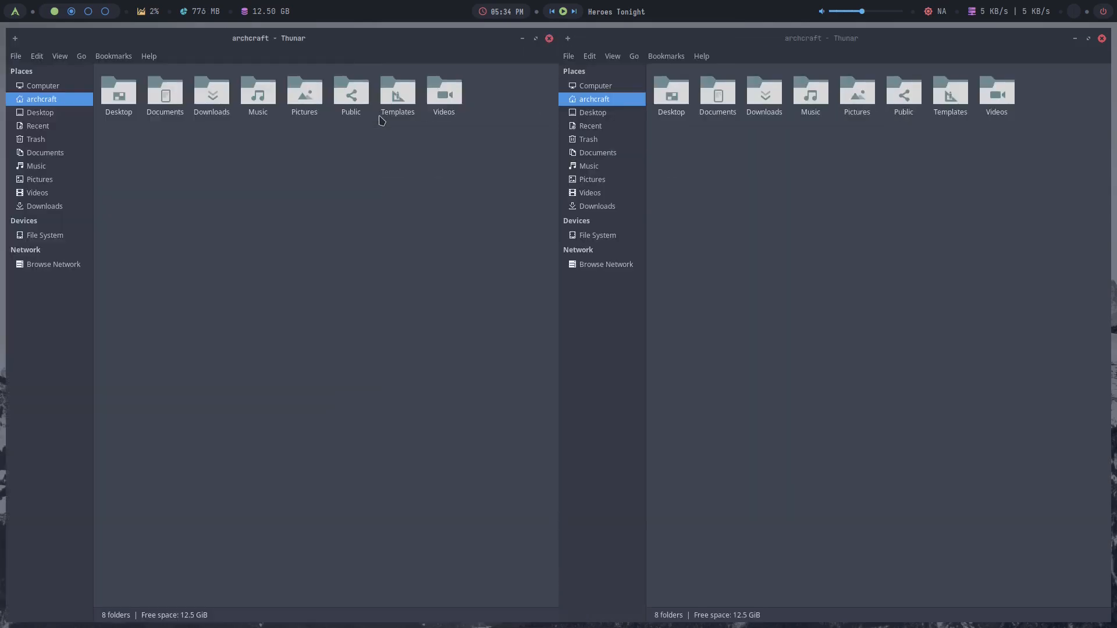
{"action": "key", "text": "super+space"}
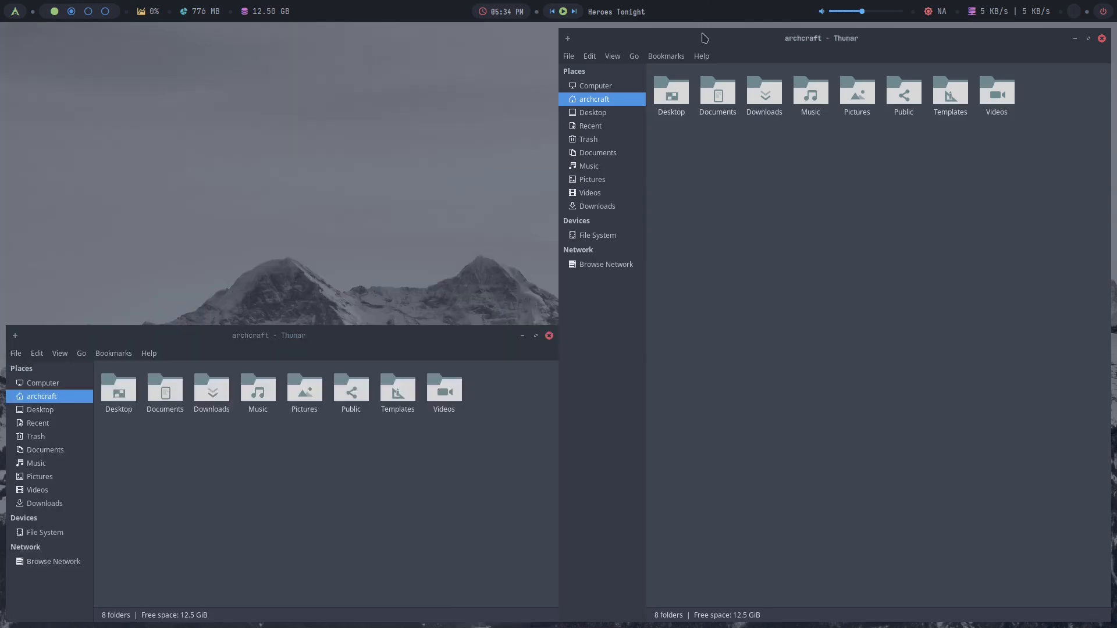
{"action": "key", "text": "super+space"}
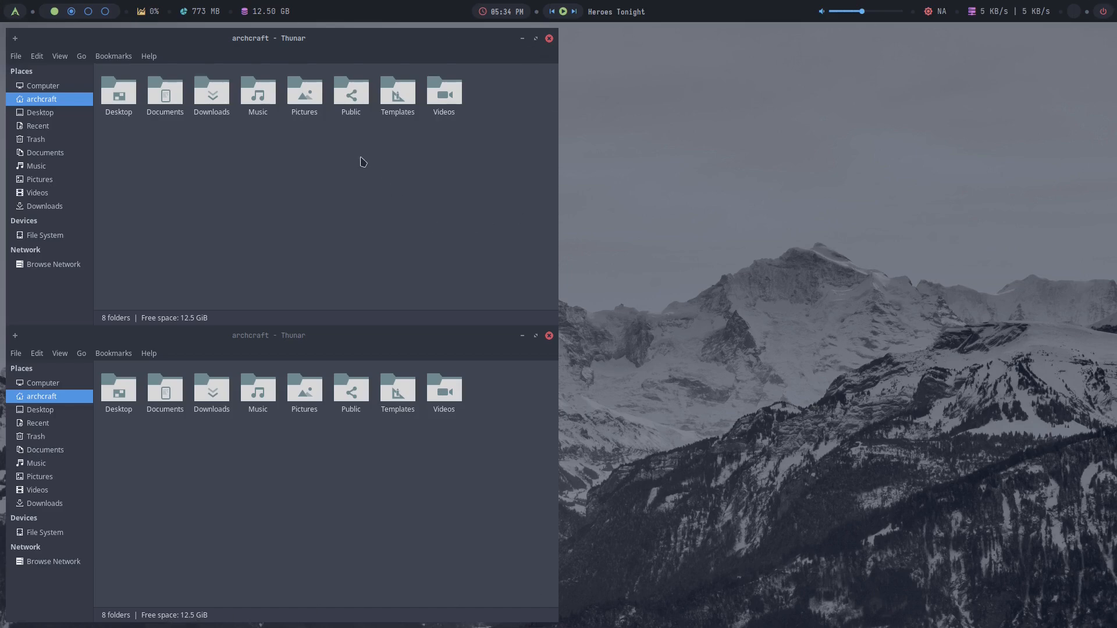
Step: Close both Thunar windows and reopen the desktop menu
{"action": "left_click", "coordinate": [552, 343]}
{"action": "left_click", "coordinate": [549, 38]}
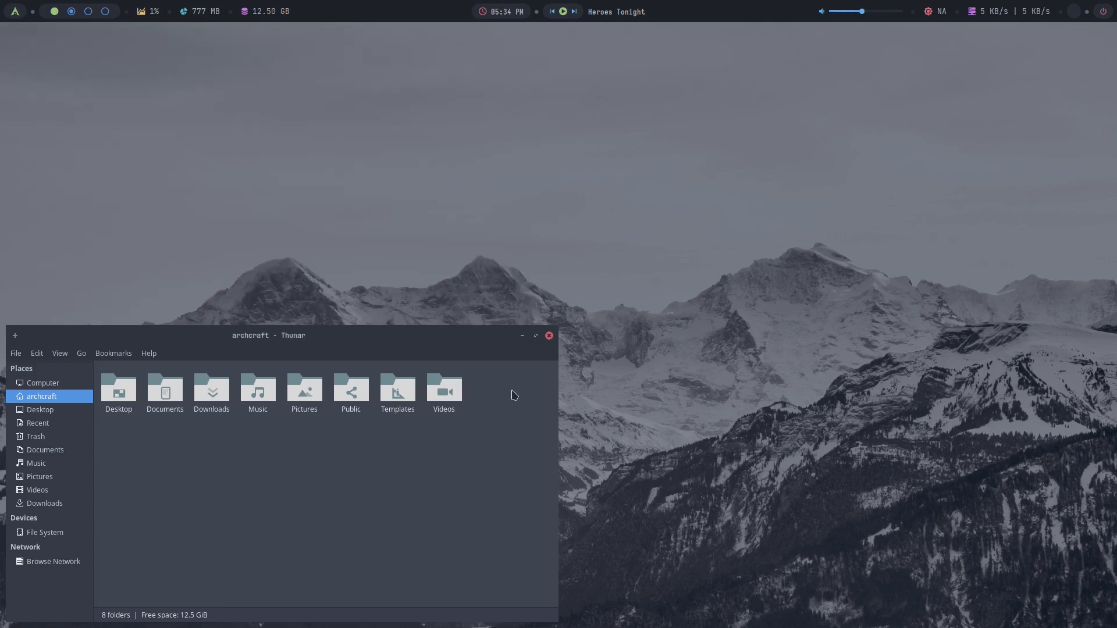
{"action": "left_click", "coordinate": [550, 336]}
{"action": "right_click", "coordinate": [560, 303]}
{"action": "mouse_move", "coordinate": [604, 457]}
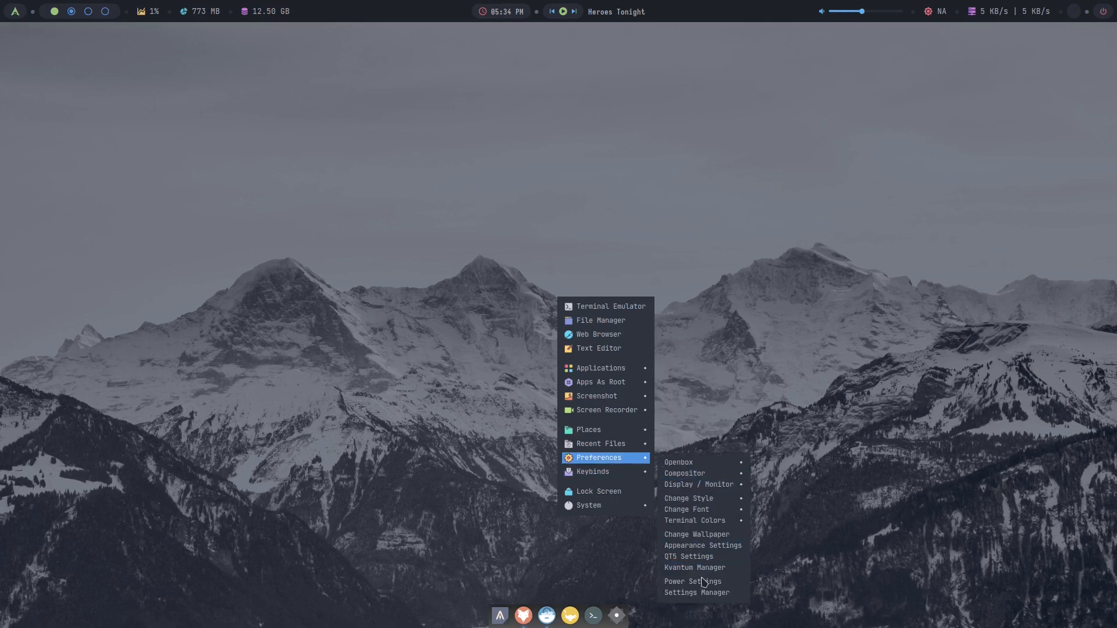
{"action": "left_click", "coordinate": [701, 598]}
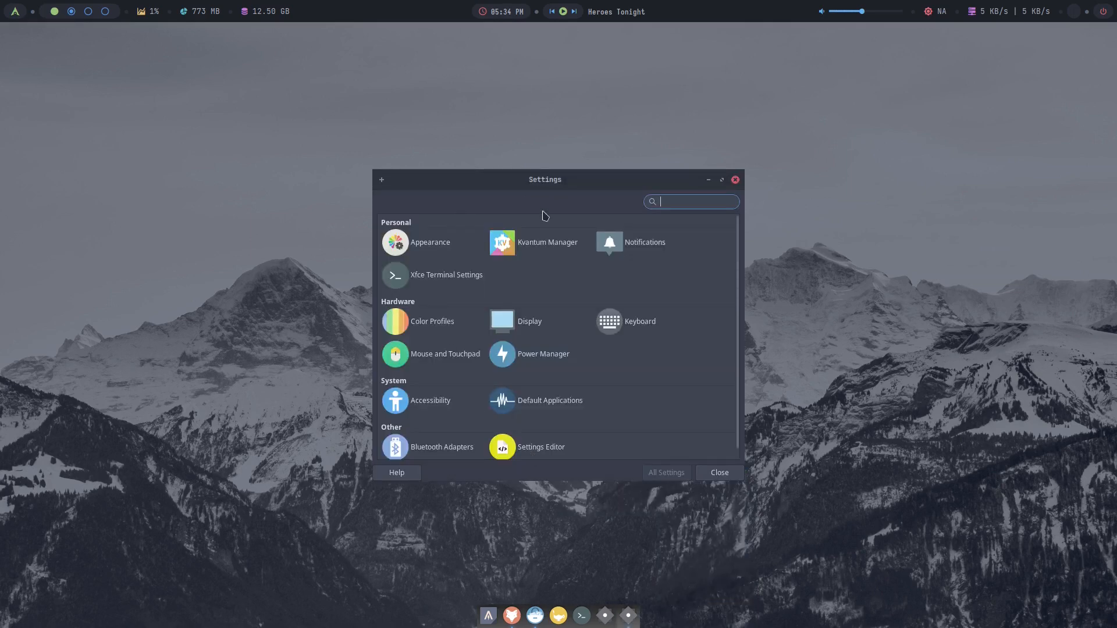
{"action": "left_click", "coordinate": [429, 245]}
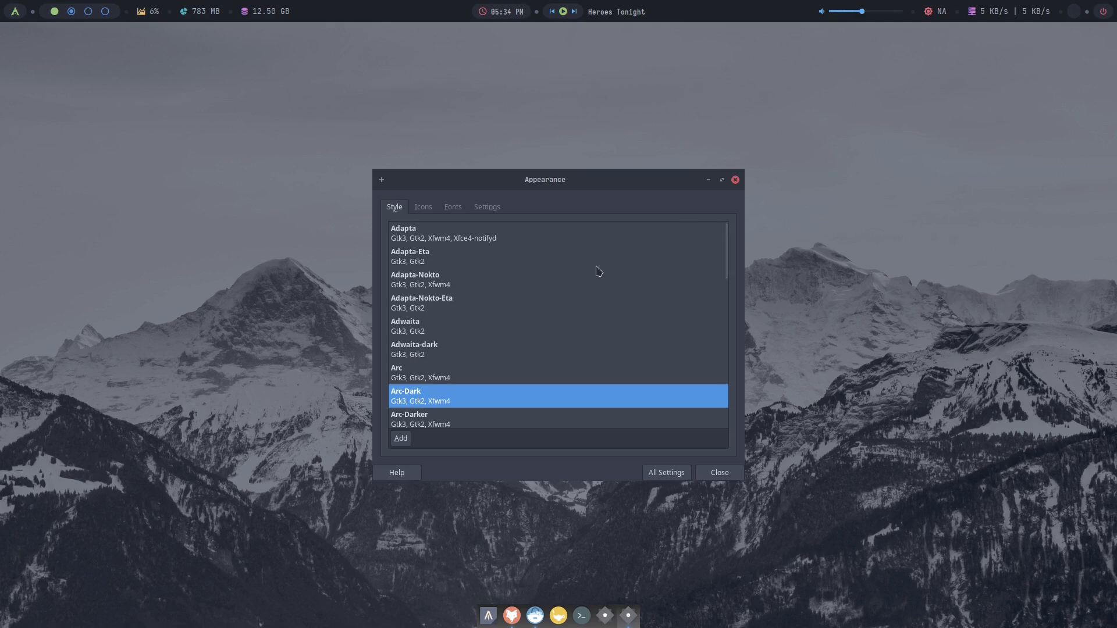
{"action": "scroll", "coordinate": [576, 319], "scroll_direction": "down", "scroll_amount": 3}
{"action": "scroll", "coordinate": [528, 256], "scroll_direction": "up", "scroll_amount": 3}
{"action": "left_click", "coordinate": [424, 207]}
{"action": "left_click", "coordinate": [453, 206]}
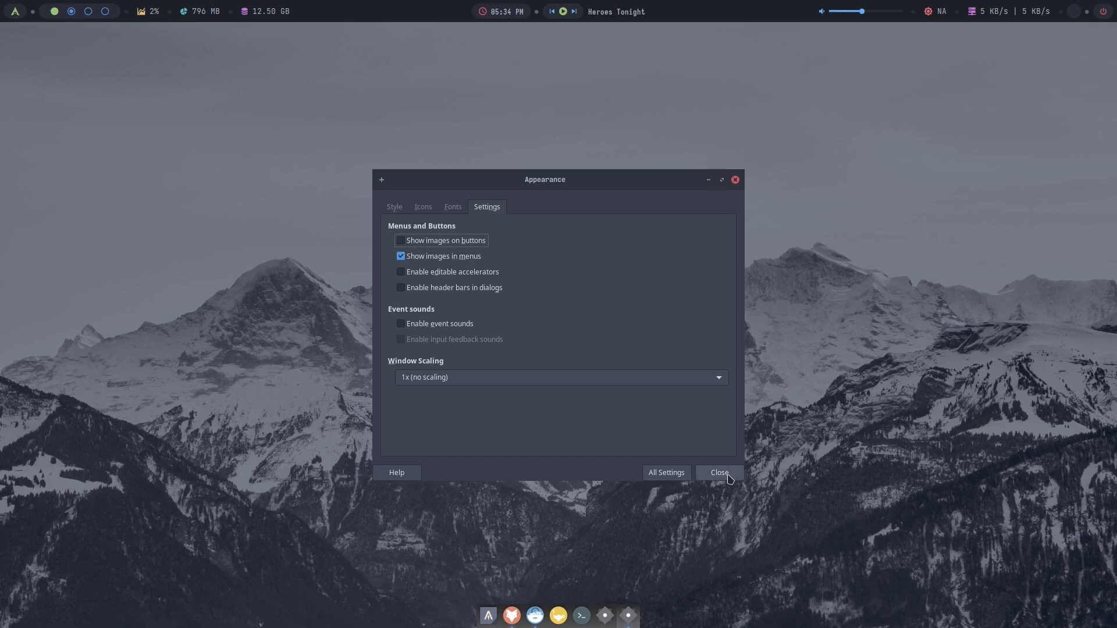
{"action": "left_click", "coordinate": [666, 473]}
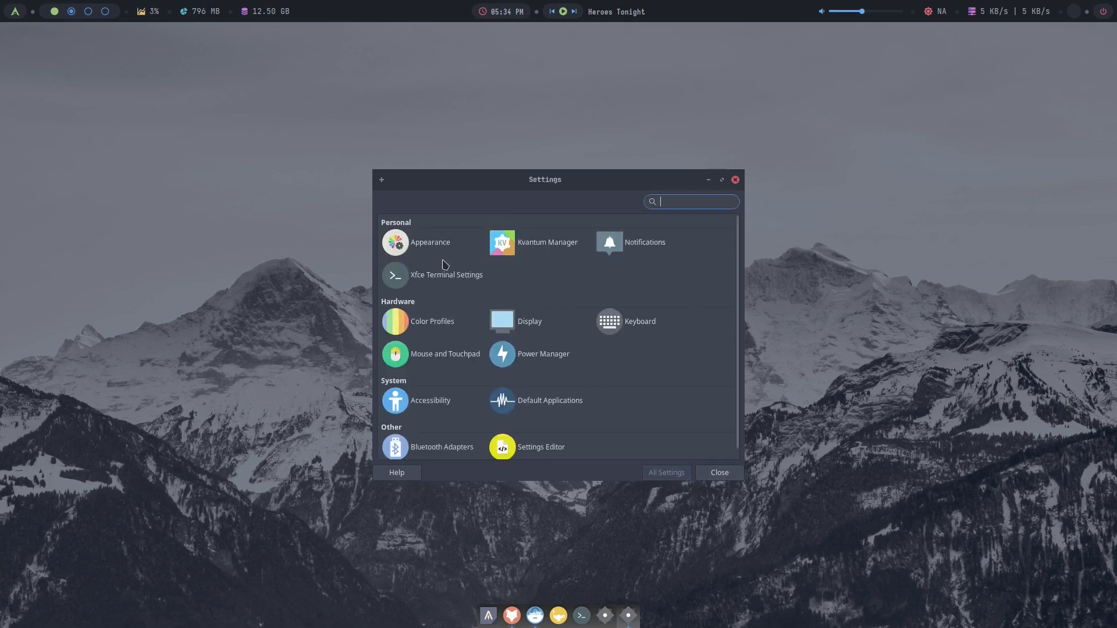
{"action": "scroll", "coordinate": [585, 365], "scroll_direction": "down", "scroll_amount": 1}
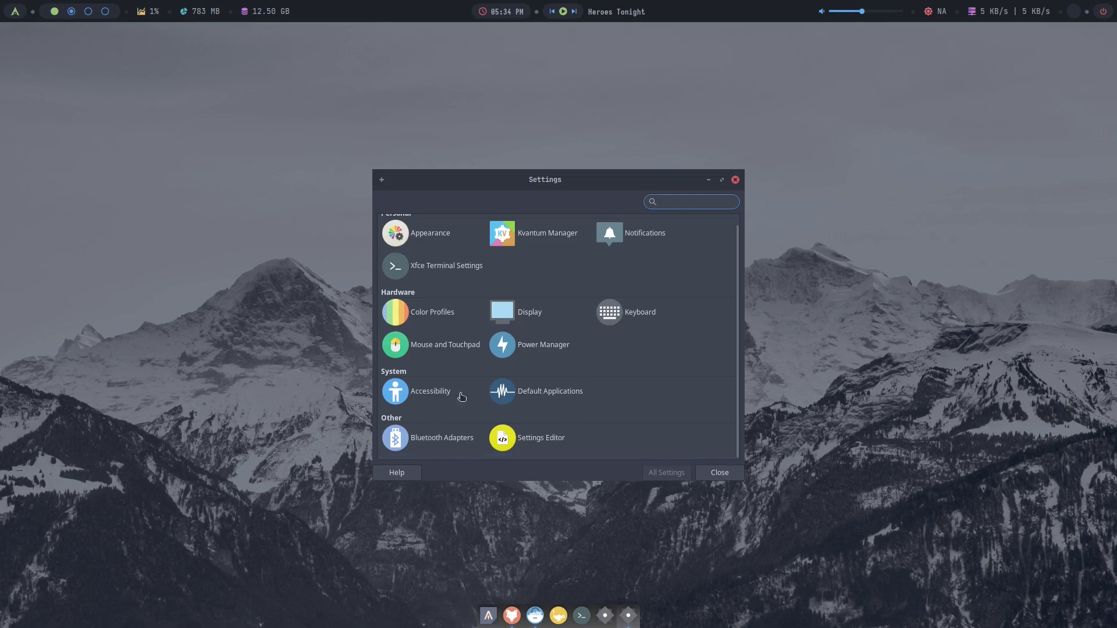
{"action": "left_click", "coordinate": [738, 183]}
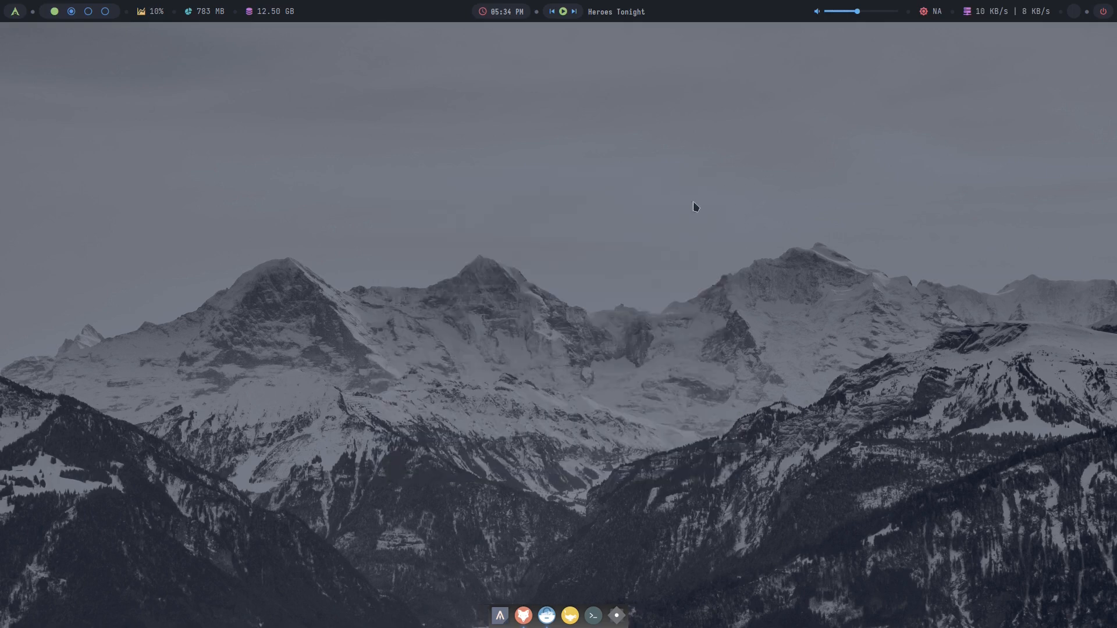
{"action": "right_click", "coordinate": [586, 259]}
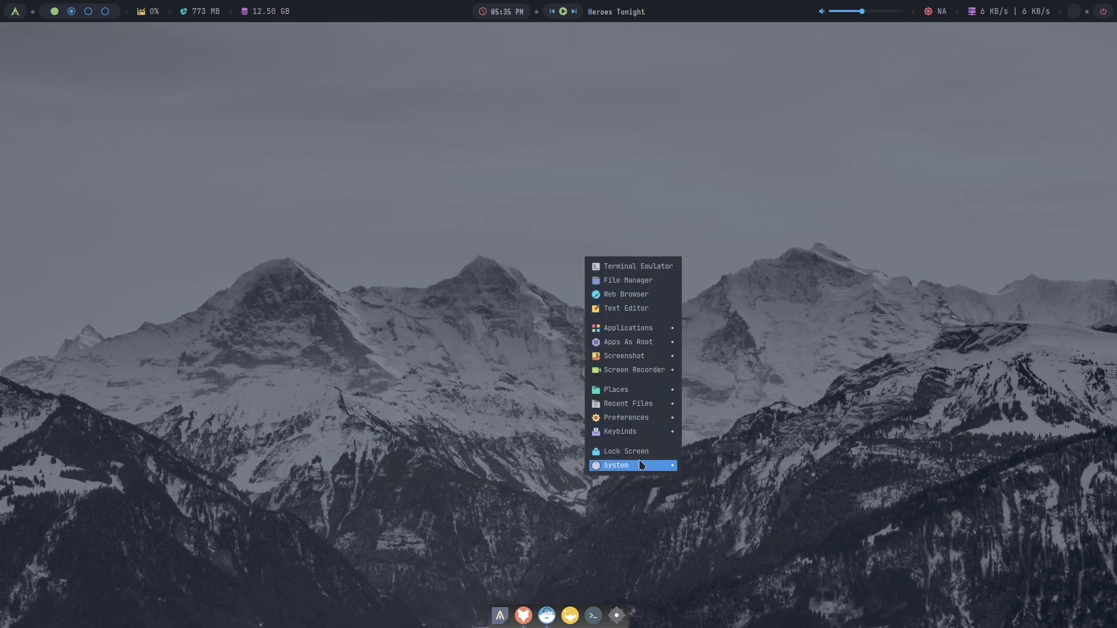
{"action": "mouse_move", "coordinate": [626, 417]}
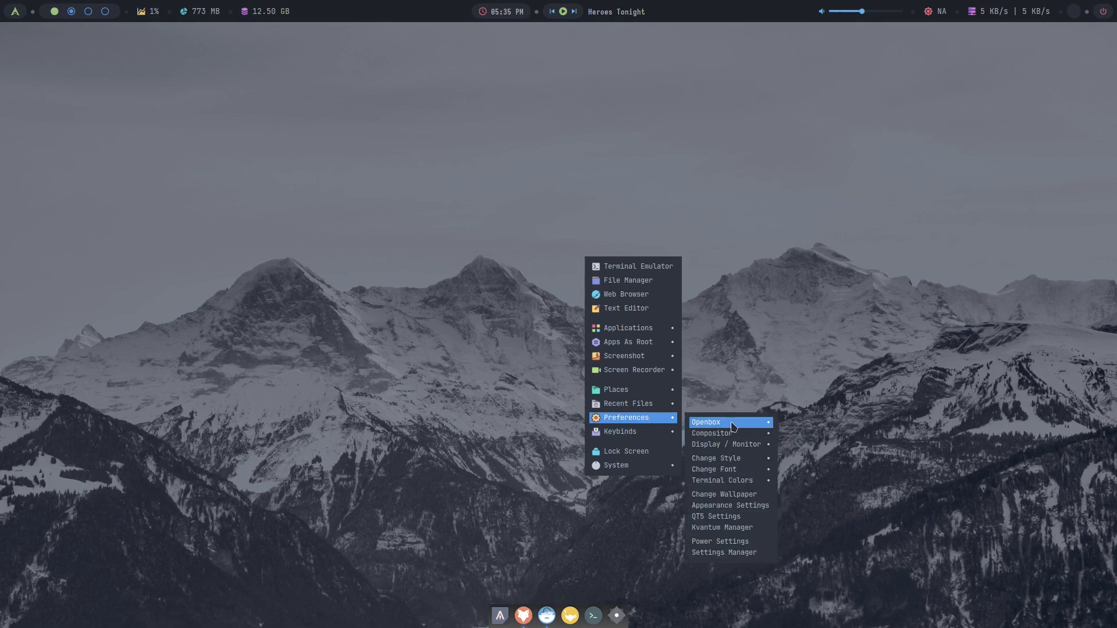
Step: In Openbox Configuration Manager try Juno-mirage and Manhattan, reapply Arc-Dark, then view the Appearance page
{"action": "left_click", "coordinate": [825, 446]}
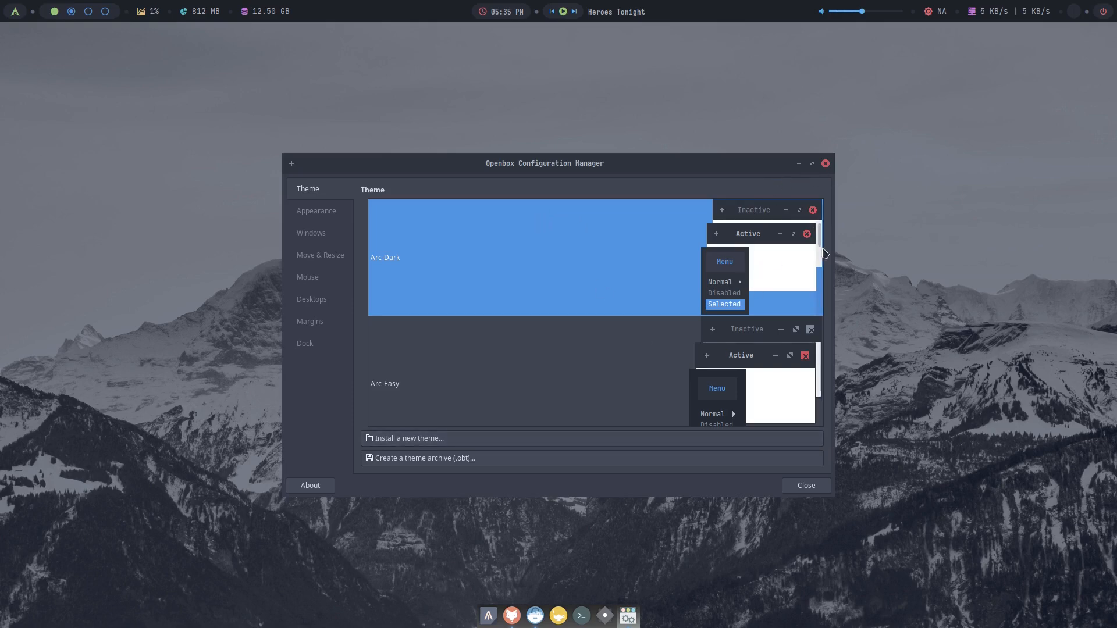
{"action": "scroll", "coordinate": [740, 314], "scroll_direction": "down", "scroll_amount": 2}
{"action": "scroll", "coordinate": [739, 314], "scroll_direction": "down", "scroll_amount": 2}
{"action": "scroll", "coordinate": [740, 314], "scroll_direction": "down", "scroll_amount": 1}
{"action": "scroll", "coordinate": [716, 317], "scroll_direction": "down", "scroll_amount": 2}
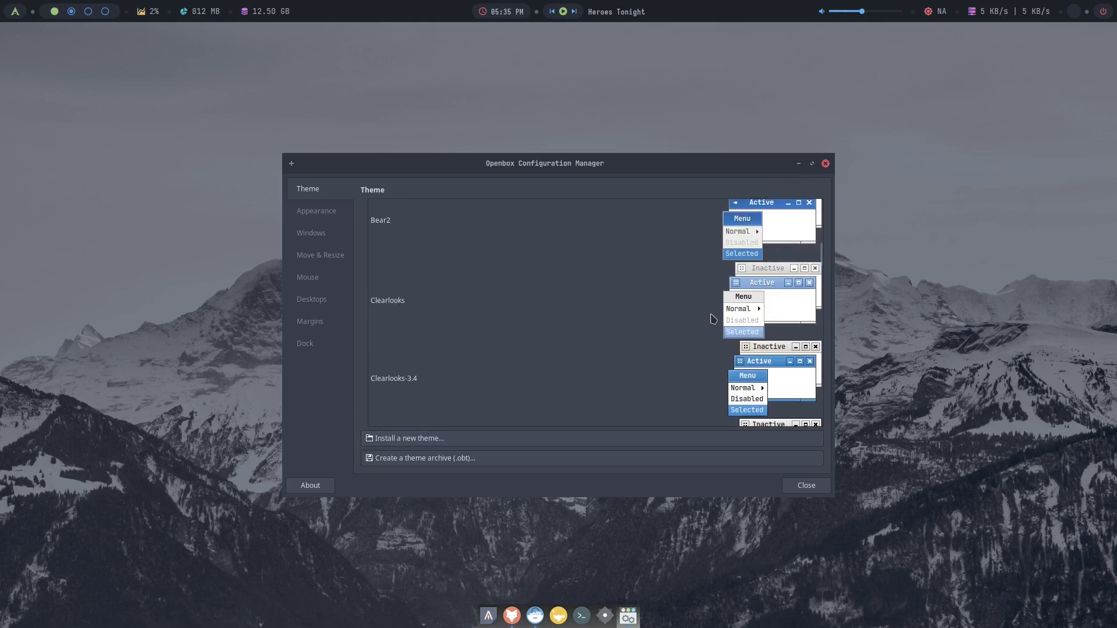
{"action": "scroll", "coordinate": [712, 318], "scroll_direction": "down", "scroll_amount": 3}
{"action": "scroll", "coordinate": [712, 318], "scroll_direction": "down", "scroll_amount": 1}
{"action": "scroll", "coordinate": [711, 317], "scroll_direction": "down", "scroll_amount": 2}
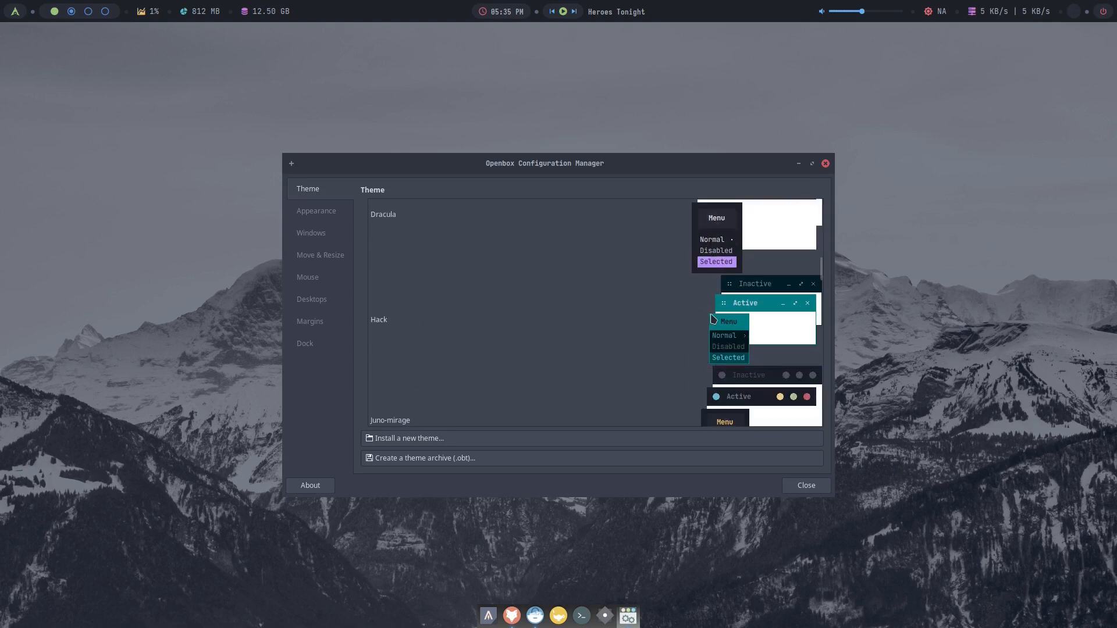
{"action": "scroll", "coordinate": [712, 317], "scroll_direction": "down", "scroll_amount": 1}
{"action": "scroll", "coordinate": [711, 317], "scroll_direction": "down", "scroll_amount": 1}
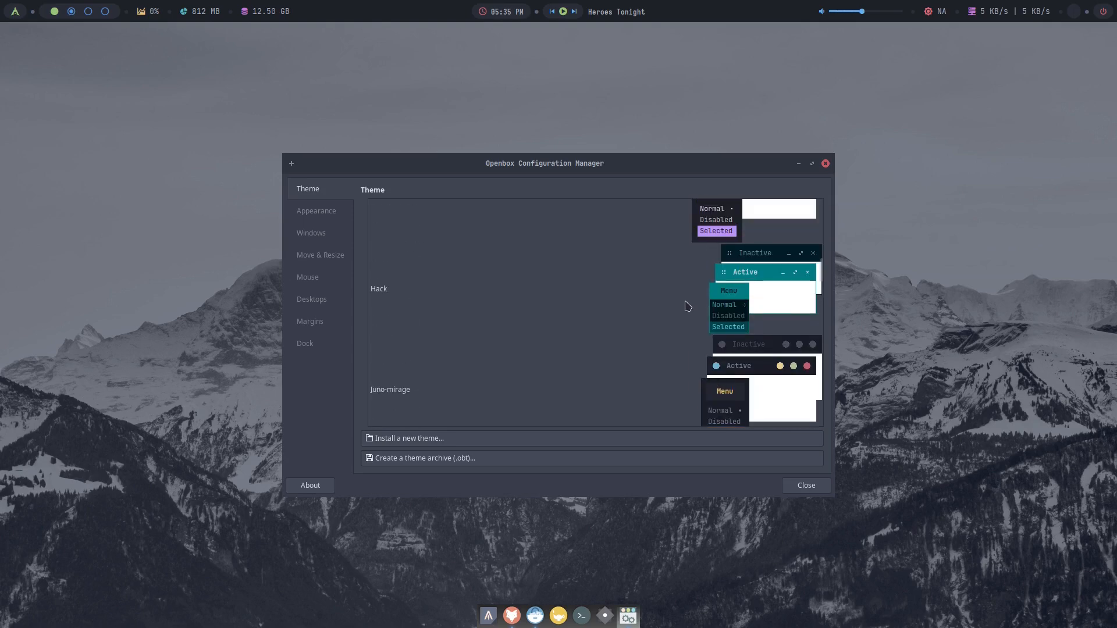
{"action": "left_click", "coordinate": [628, 384]}
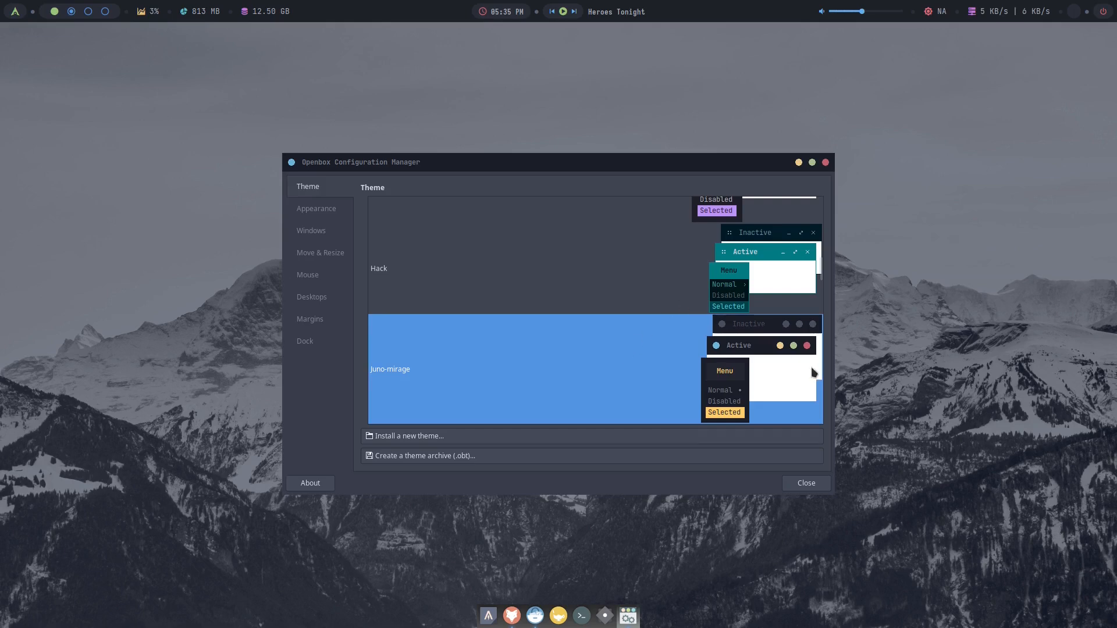
{"action": "scroll", "coordinate": [615, 375], "scroll_direction": "down", "scroll_amount": 1}
{"action": "scroll", "coordinate": [658, 340], "scroll_direction": "down", "scroll_amount": 1}
{"action": "scroll", "coordinate": [658, 341], "scroll_direction": "down", "scroll_amount": 1}
{"action": "scroll", "coordinate": [658, 340], "scroll_direction": "down", "scroll_amount": 1}
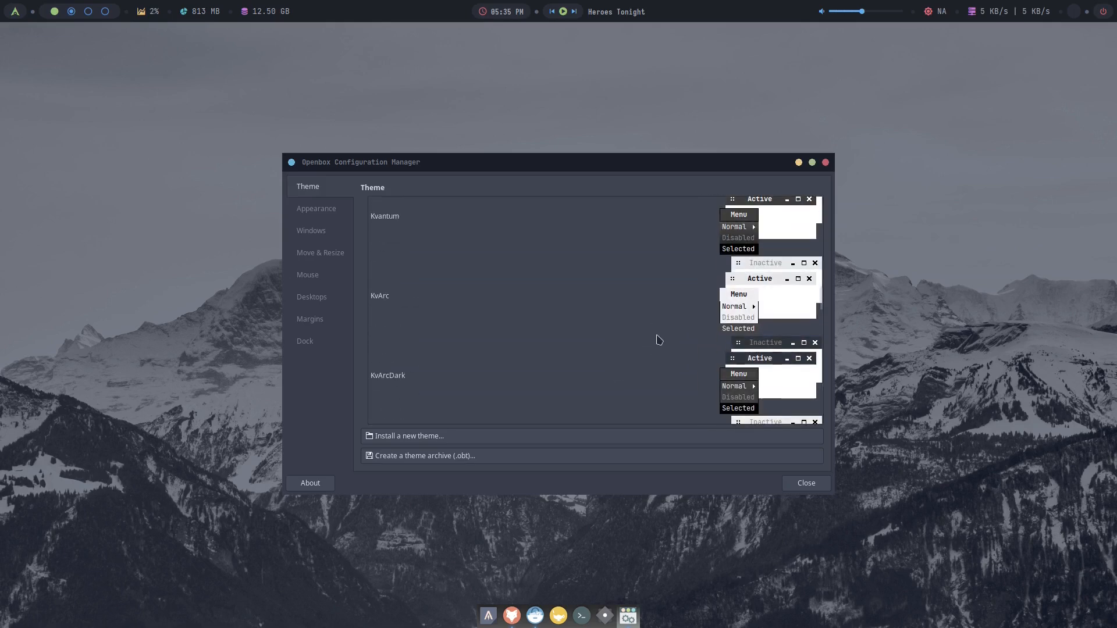
{"action": "scroll", "coordinate": [663, 336], "scroll_direction": "down", "scroll_amount": 1}
{"action": "scroll", "coordinate": [666, 330], "scroll_direction": "down", "scroll_amount": 1}
{"action": "scroll", "coordinate": [666, 331], "scroll_direction": "down", "scroll_amount": 1}
{"action": "scroll", "coordinate": [665, 331], "scroll_direction": "down", "scroll_amount": 1}
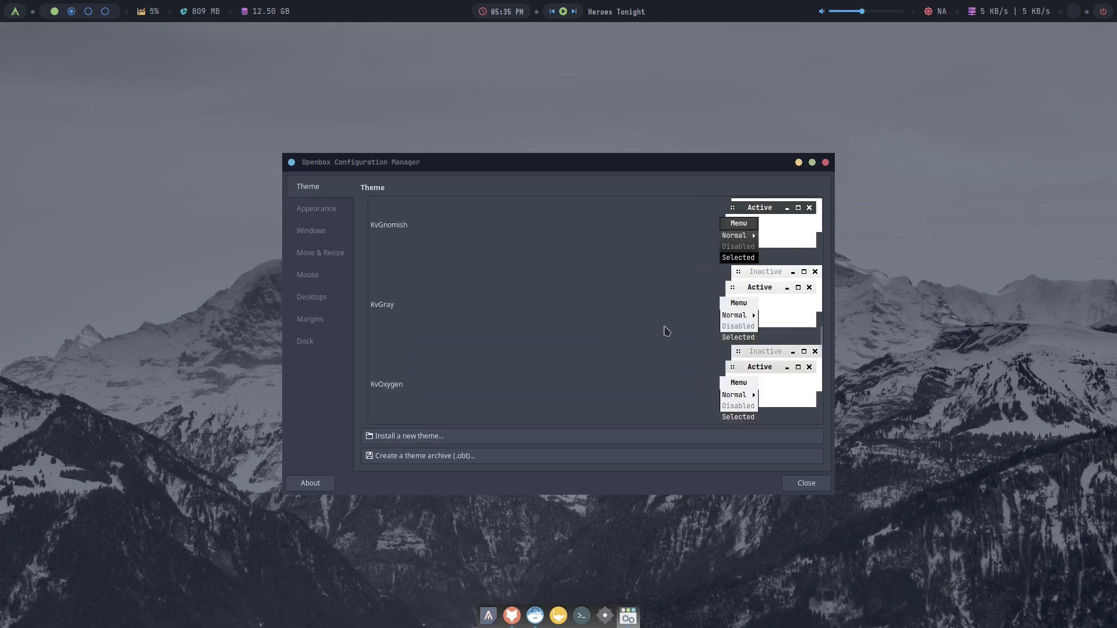
{"action": "scroll", "coordinate": [666, 330], "scroll_direction": "down", "scroll_amount": 1}
{"action": "scroll", "coordinate": [666, 331], "scroll_direction": "down", "scroll_amount": 1}
{"action": "scroll", "coordinate": [666, 331], "scroll_direction": "up", "scroll_amount": 1}
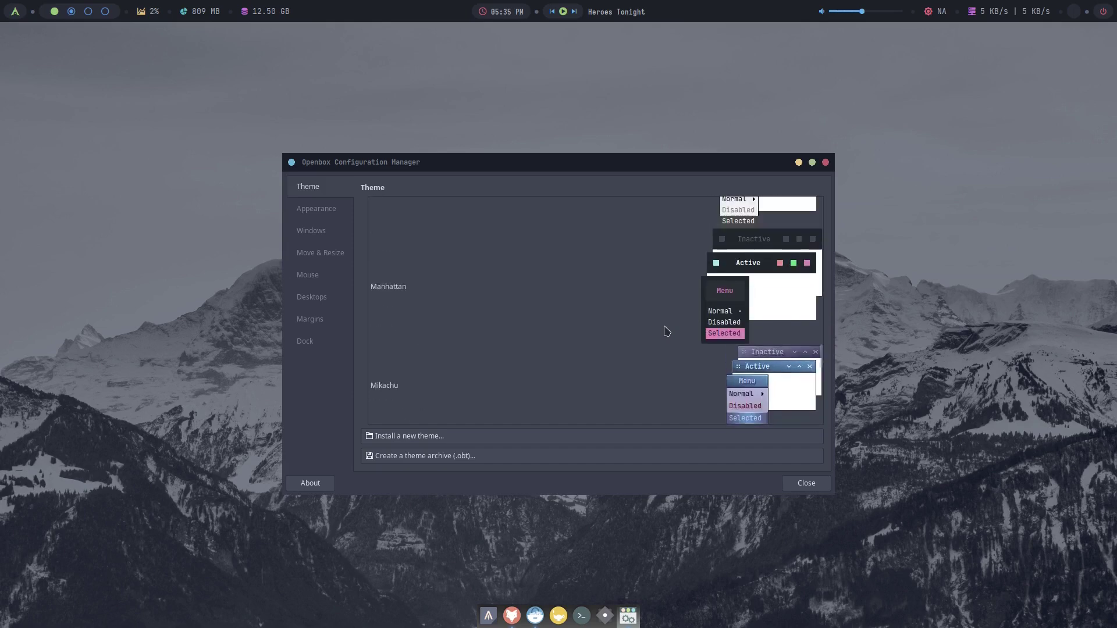
{"action": "left_click", "coordinate": [658, 278]}
{"action": "scroll", "coordinate": [685, 300], "scroll_direction": "down", "scroll_amount": 2}
{"action": "scroll", "coordinate": [684, 301], "scroll_direction": "down", "scroll_amount": 2}
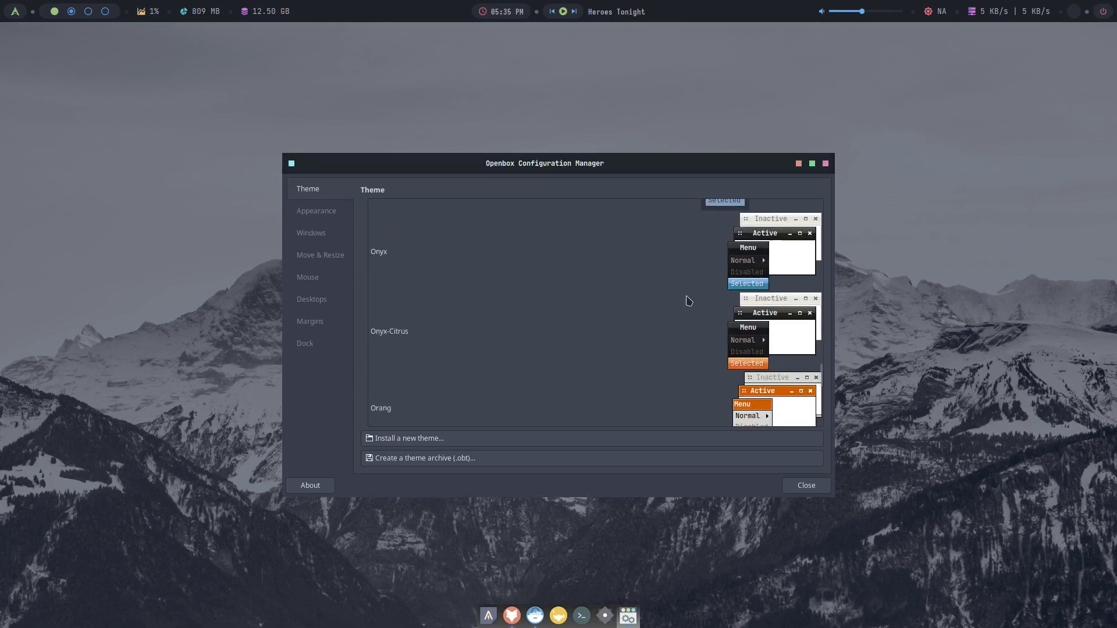
{"action": "scroll", "coordinate": [684, 301], "scroll_direction": "down", "scroll_amount": 2}
{"action": "scroll", "coordinate": [685, 301], "scroll_direction": "down", "scroll_amount": 2}
{"action": "scroll", "coordinate": [688, 301], "scroll_direction": "up", "scroll_amount": 2}
{"action": "scroll", "coordinate": [687, 301], "scroll_direction": "up", "scroll_amount": 3}
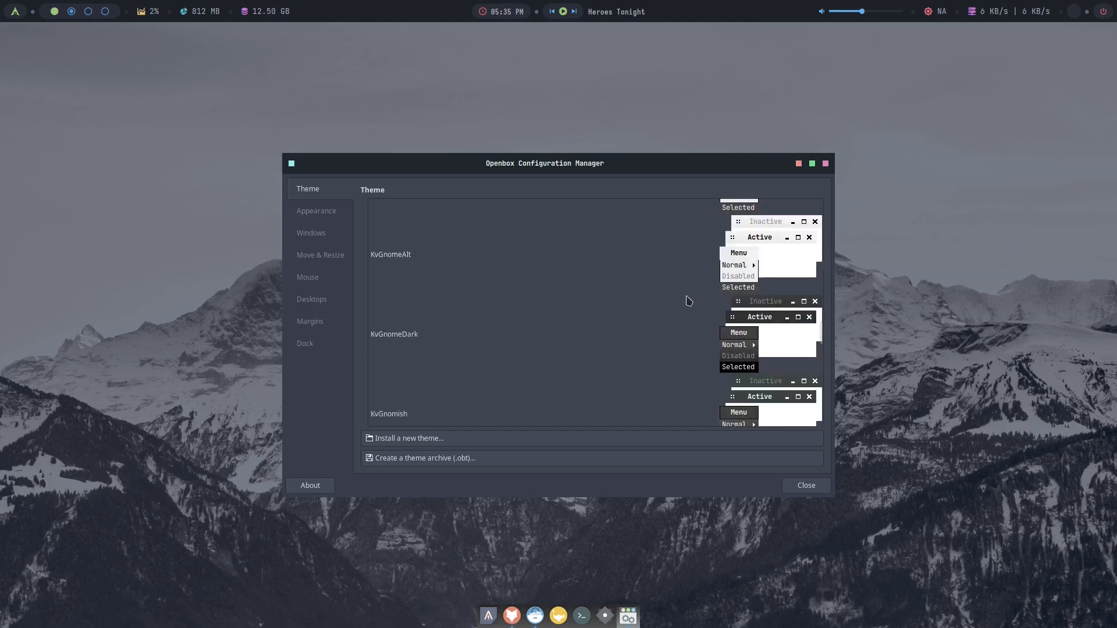
{"action": "scroll", "coordinate": [688, 301], "scroll_direction": "up", "scroll_amount": 3}
{"action": "scroll", "coordinate": [688, 301], "scroll_direction": "up", "scroll_amount": 2}
{"action": "scroll", "coordinate": [688, 301], "scroll_direction": "up", "scroll_amount": 2}
{"action": "scroll", "coordinate": [688, 301], "scroll_direction": "up", "scroll_amount": 2}
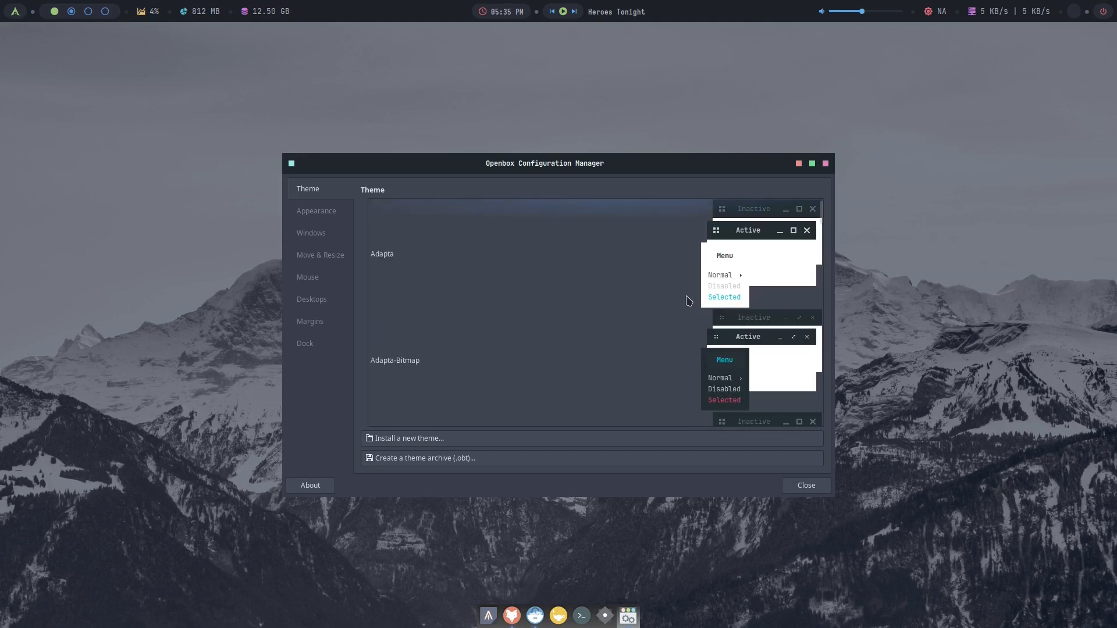
{"action": "scroll", "coordinate": [688, 297], "scroll_direction": "up", "scroll_amount": 1}
{"action": "scroll", "coordinate": [724, 275], "scroll_direction": "down", "scroll_amount": 2}
{"action": "scroll", "coordinate": [723, 274], "scroll_direction": "down", "scroll_amount": 2}
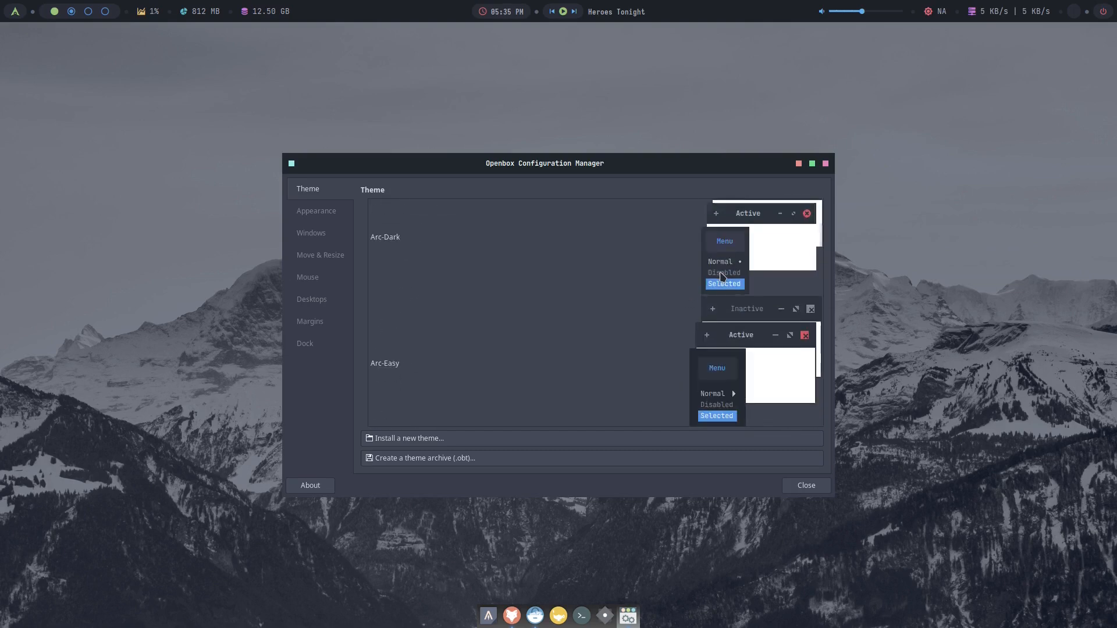
{"action": "scroll", "coordinate": [724, 274], "scroll_direction": "down", "scroll_amount": 2}
{"action": "scroll", "coordinate": [724, 276], "scroll_direction": "down", "scroll_amount": 1}
{"action": "scroll", "coordinate": [723, 276], "scroll_direction": "up", "scroll_amount": 1}
{"action": "left_click", "coordinate": [654, 274]}
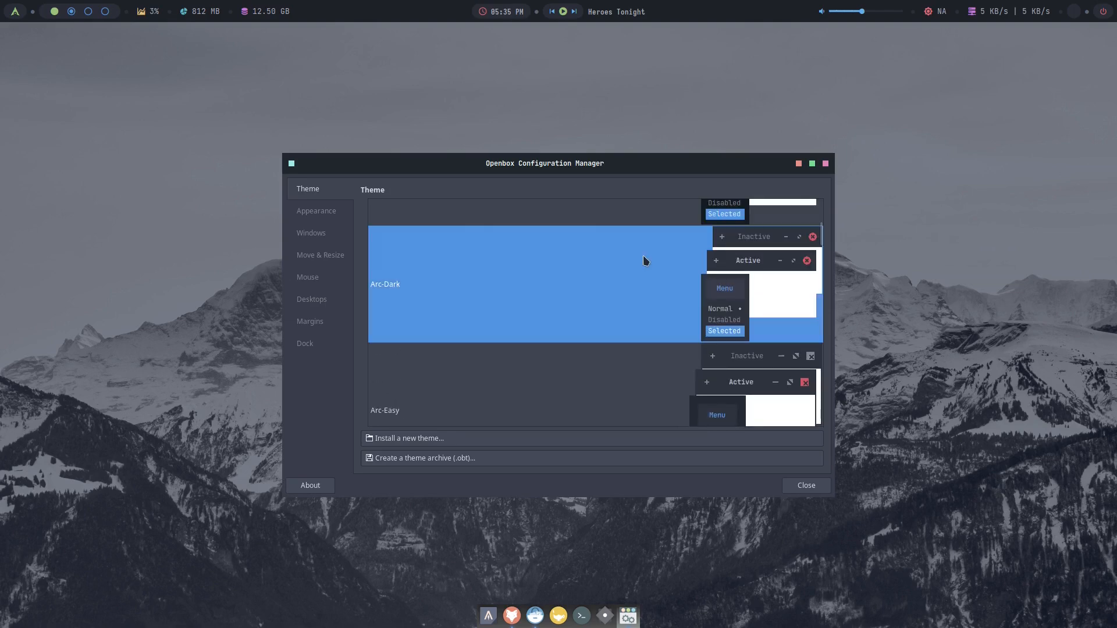
{"action": "left_click", "coordinate": [316, 212]}
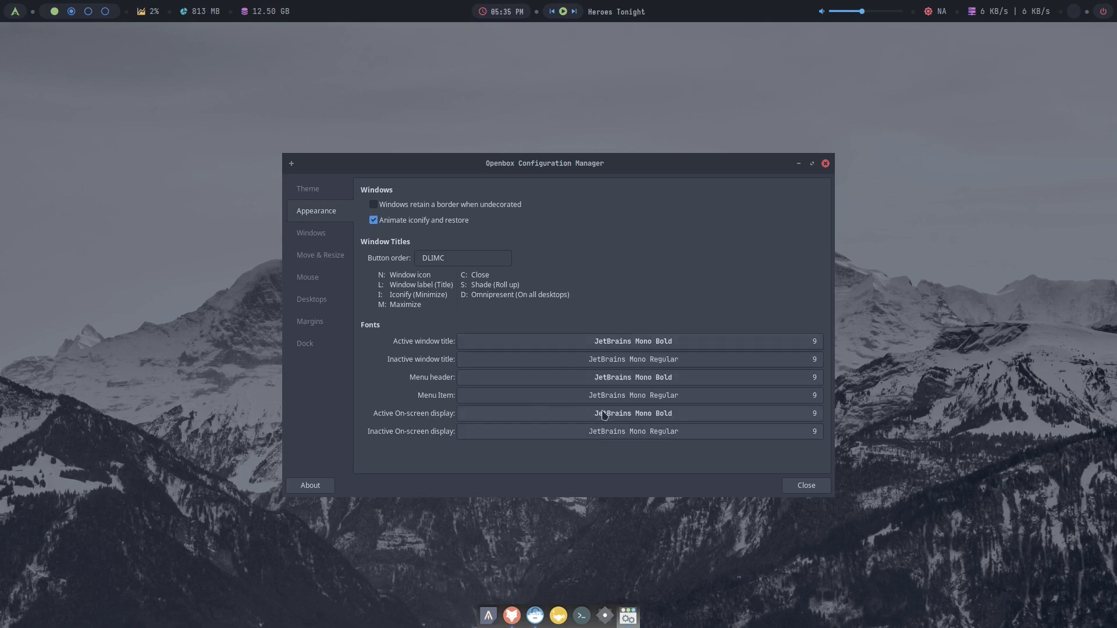
Step: Browse the Windows, Move & Resize, Mouse, Desktops, Margins and Dock pages, close the manager and reopen the desktop menu
{"action": "left_click", "coordinate": [329, 232]}
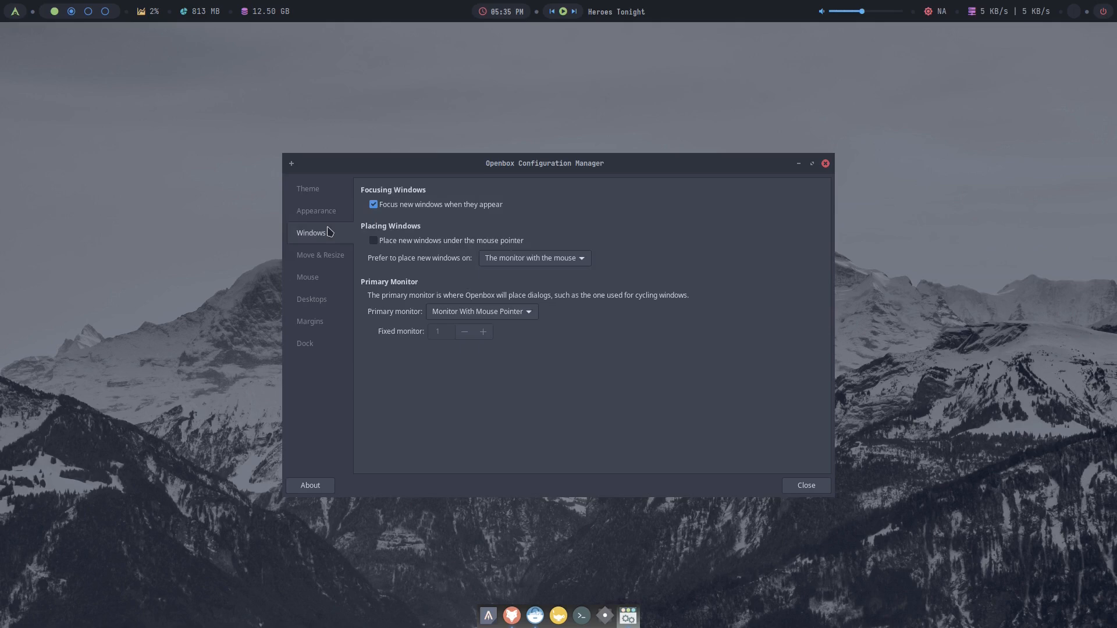
{"action": "left_click", "coordinate": [314, 260]}
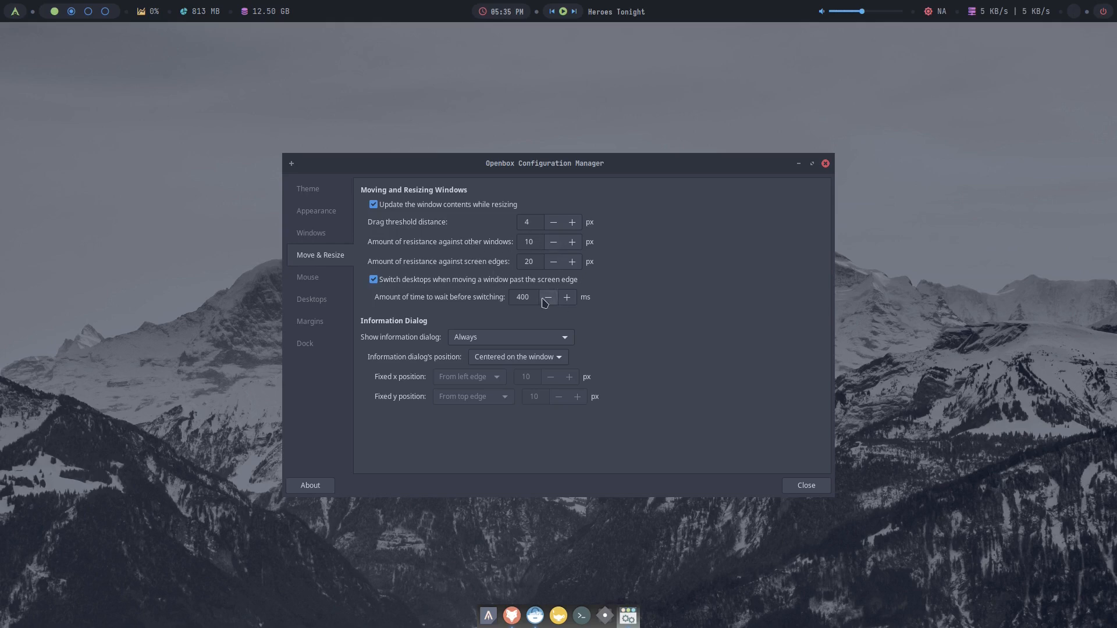
{"action": "left_click", "coordinate": [315, 278]}
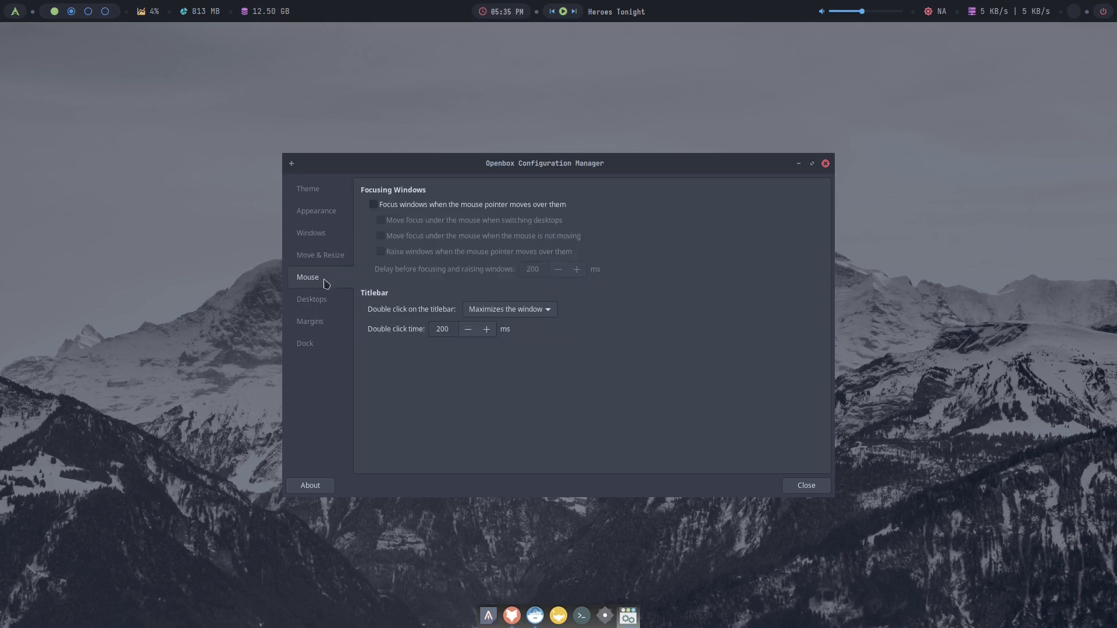
{"action": "left_click", "coordinate": [312, 299]}
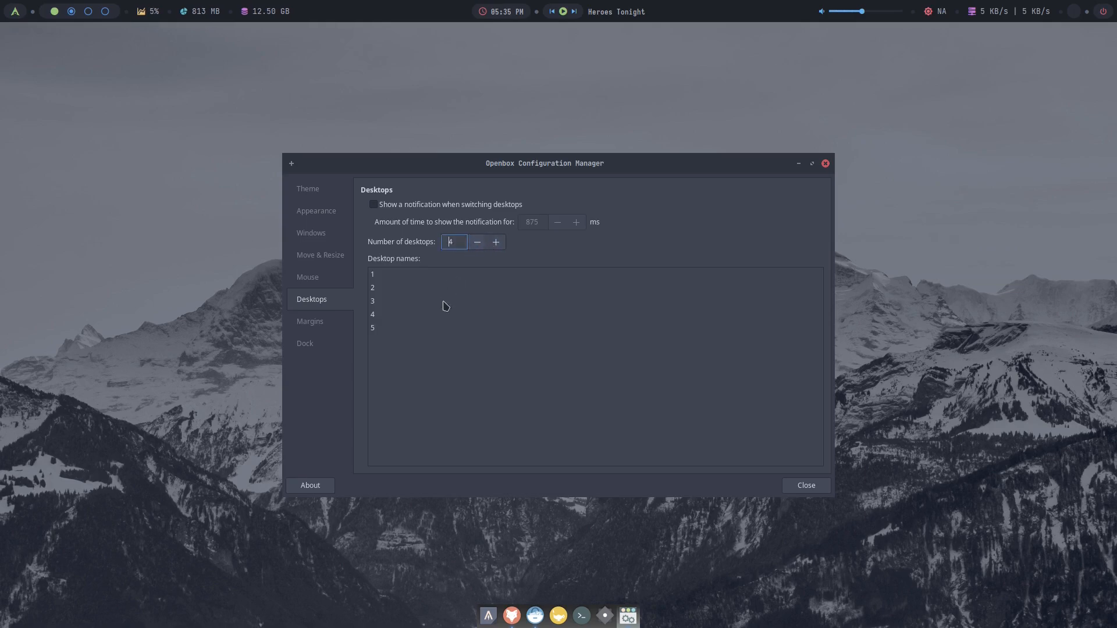
{"action": "left_click", "coordinate": [312, 321]}
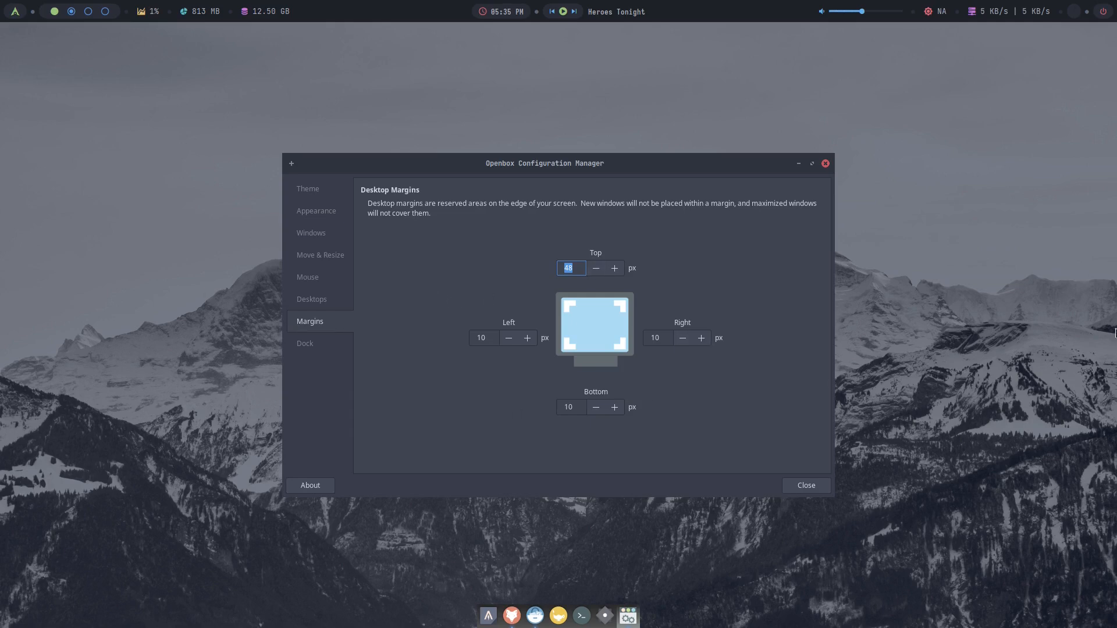
{"action": "left_click", "coordinate": [304, 343]}
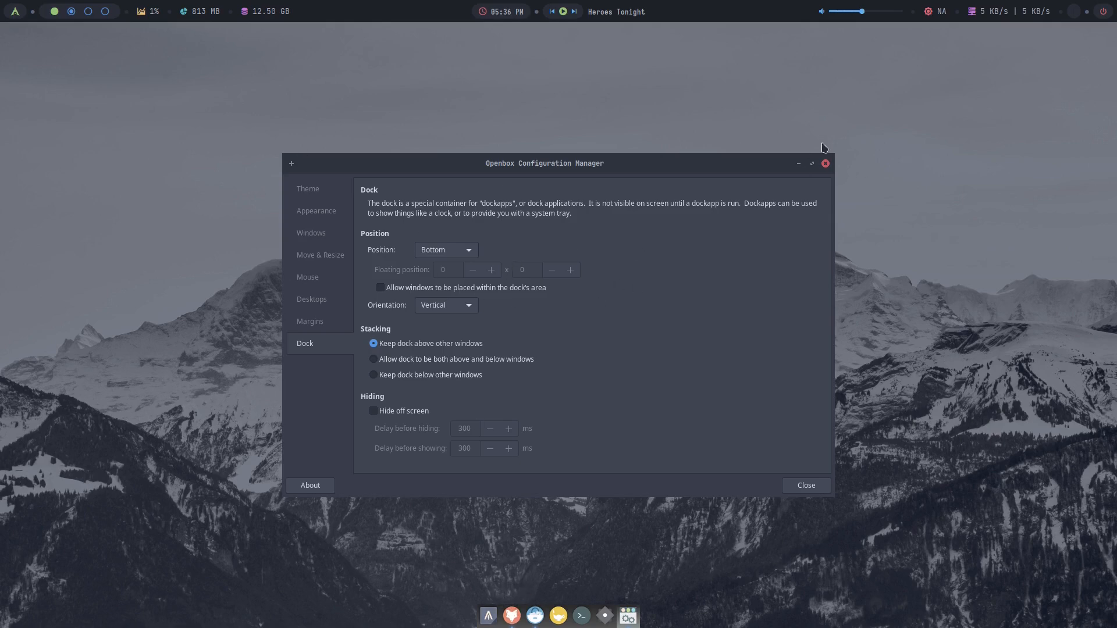
{"action": "left_click", "coordinate": [825, 164]}
{"action": "right_click", "coordinate": [760, 290]}
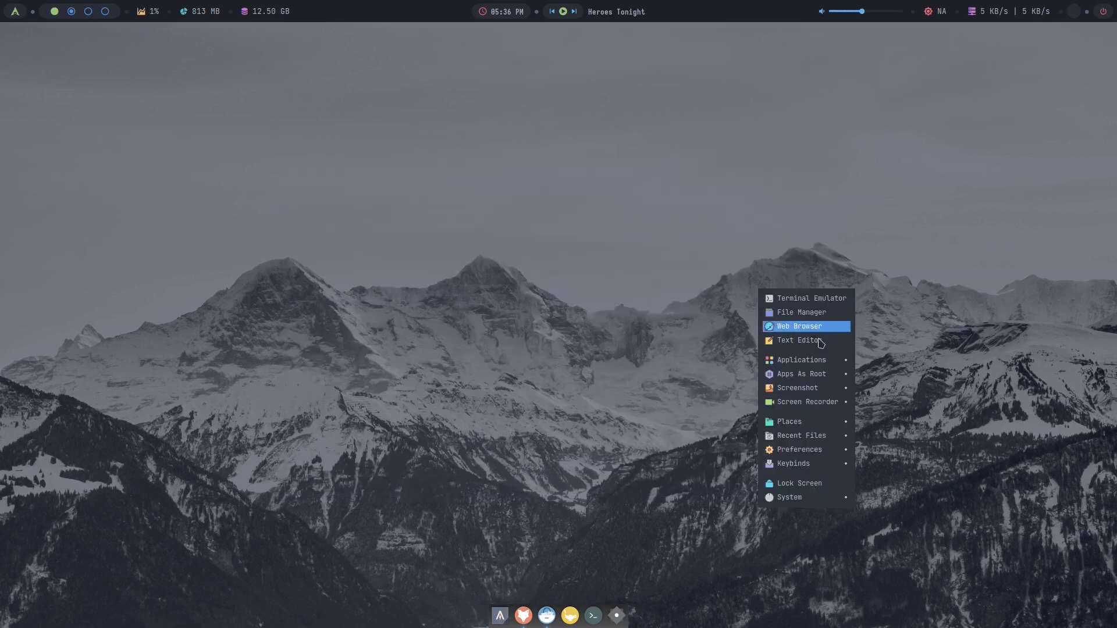
{"action": "mouse_move", "coordinate": [799, 450]}
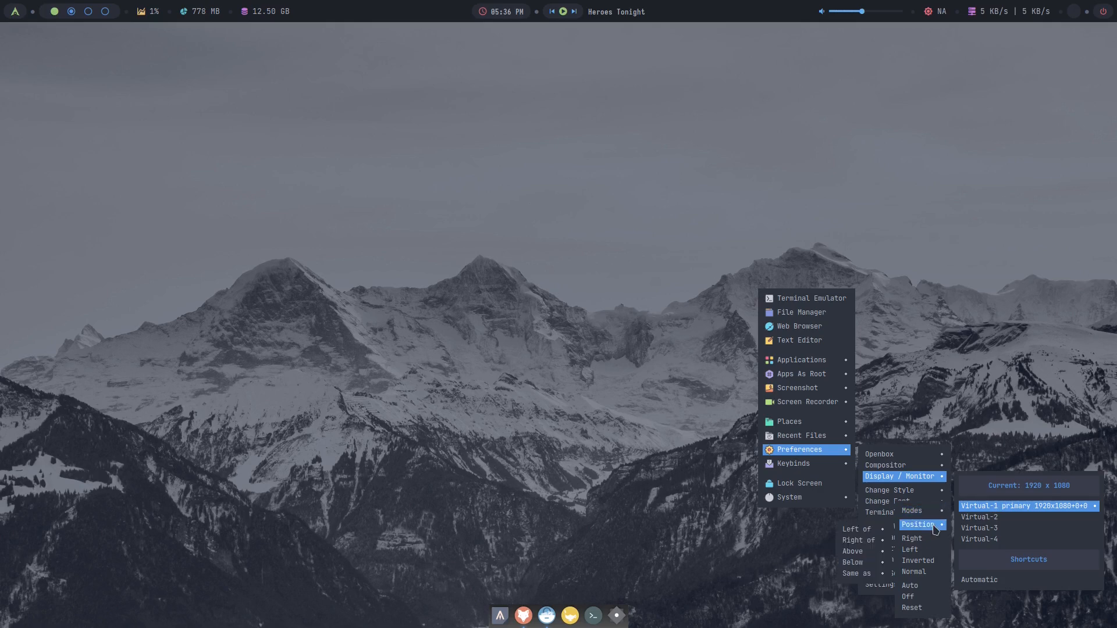
{"action": "mouse_move", "coordinate": [891, 491]}
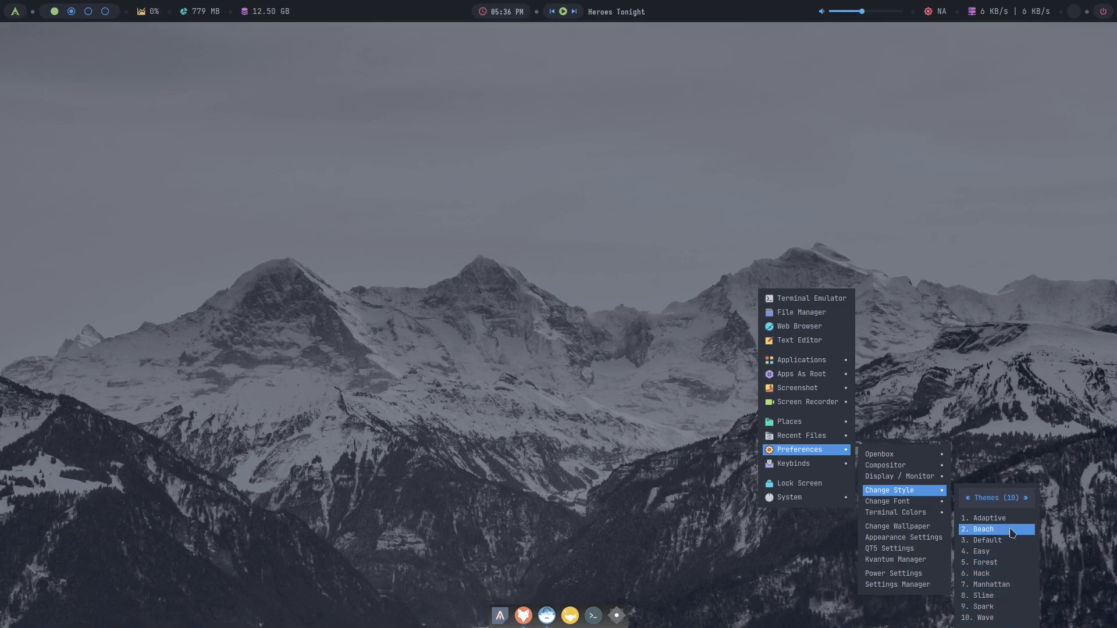
Step: Apply the Beach style, then switch back to the Default style and reopen the desktop menu
{"action": "left_click", "coordinate": [983, 529]}
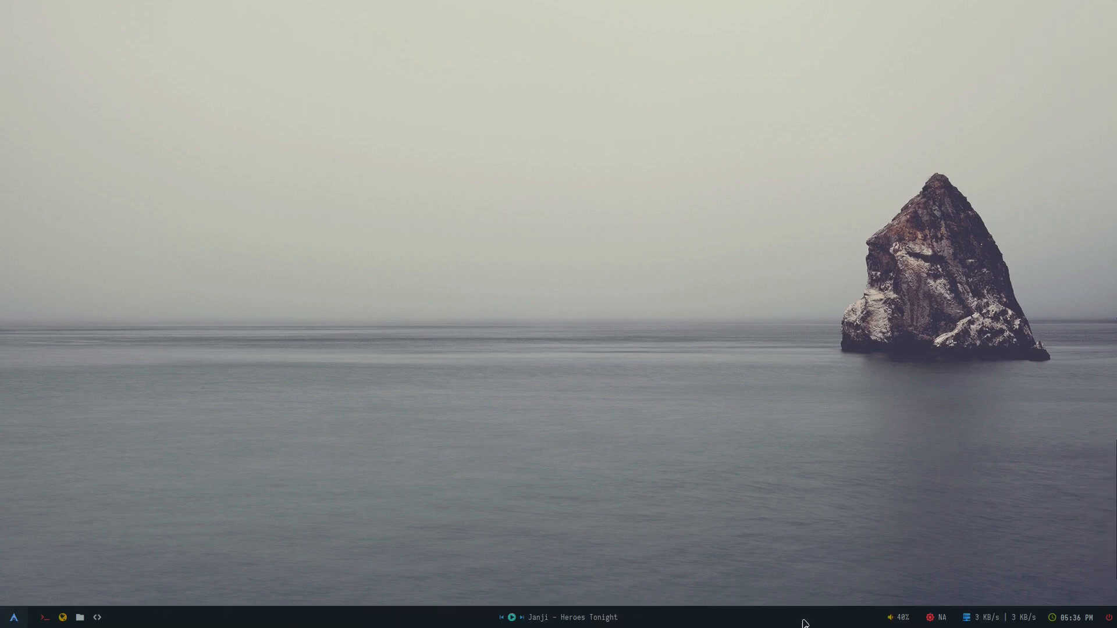
{"action": "right_click", "coordinate": [494, 374]}
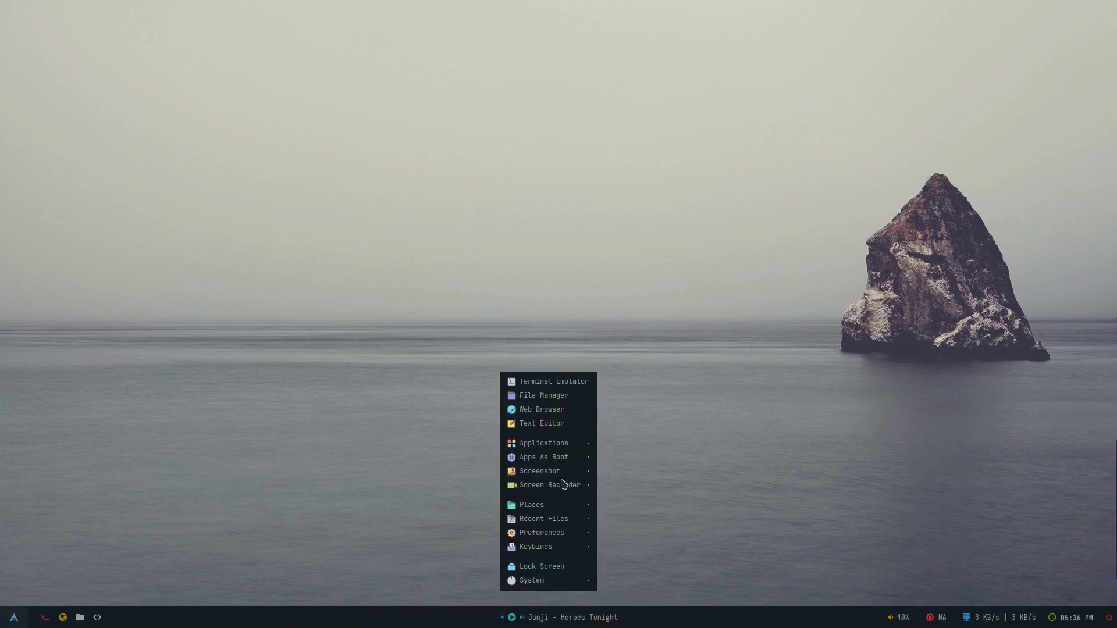
{"action": "mouse_move", "coordinate": [543, 533]}
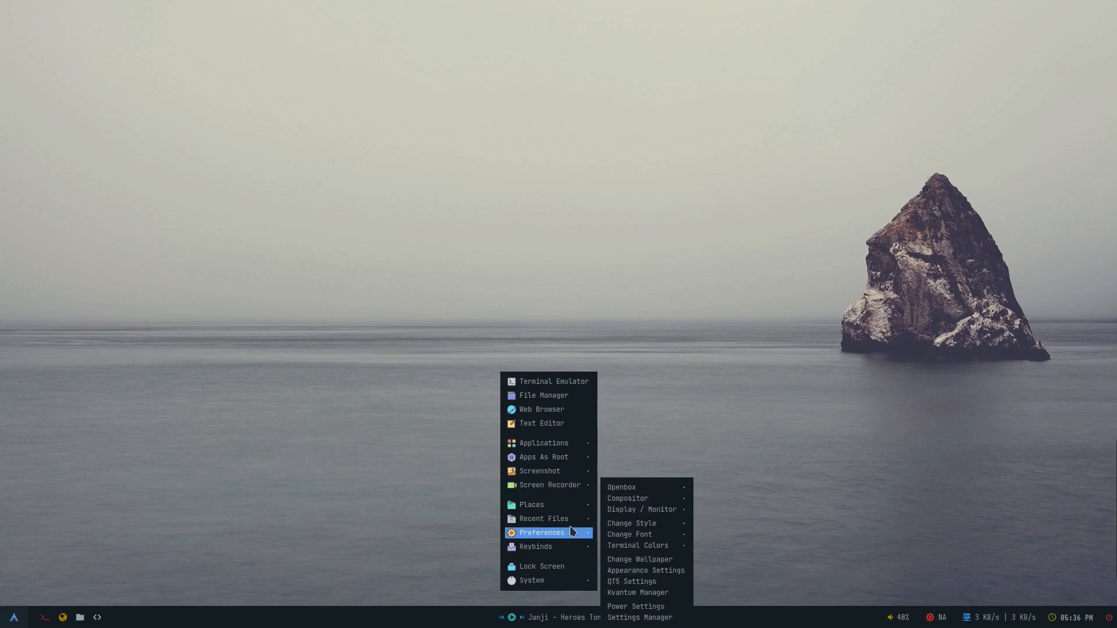
{"action": "left_click", "coordinate": [732, 522]}
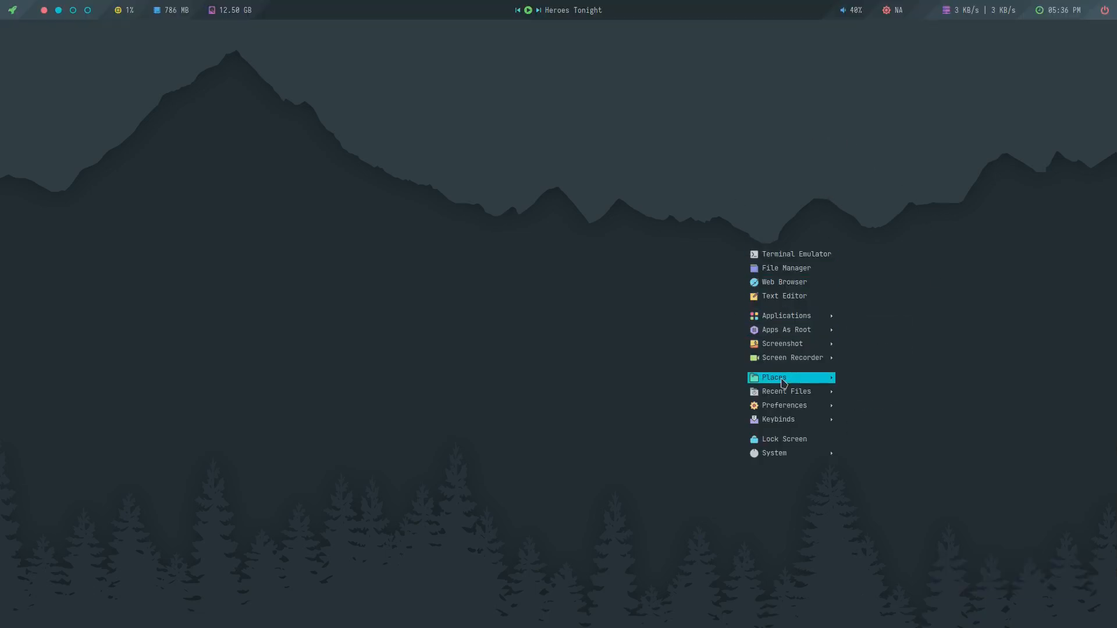
{"action": "mouse_move", "coordinate": [632, 523]}
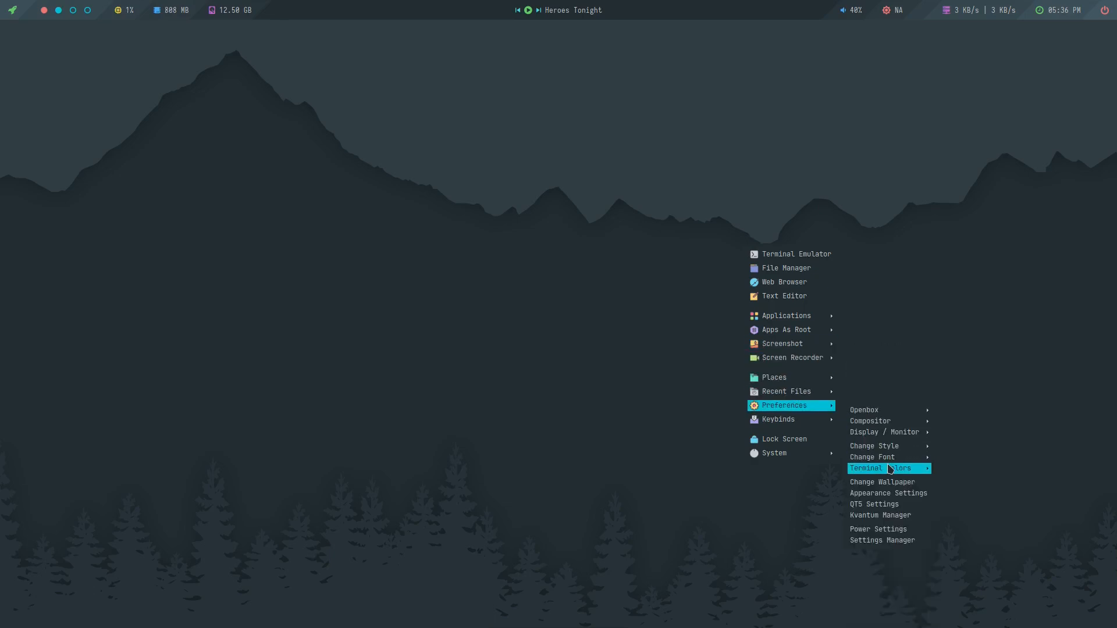
{"action": "mouse_move", "coordinate": [889, 446]}
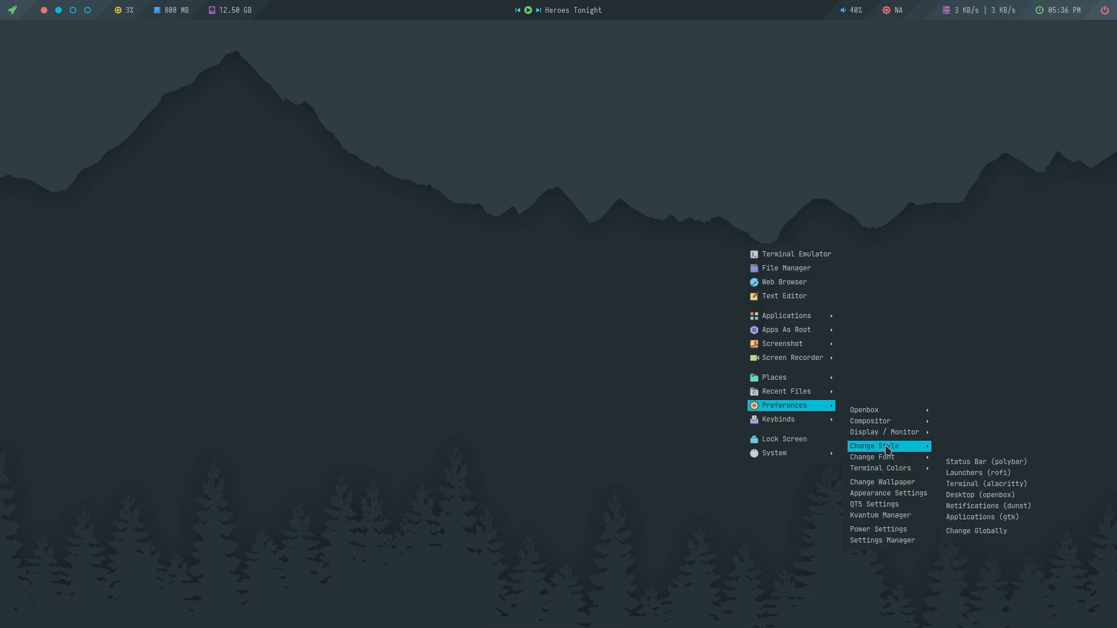
{"action": "left_click", "coordinate": [972, 496]}
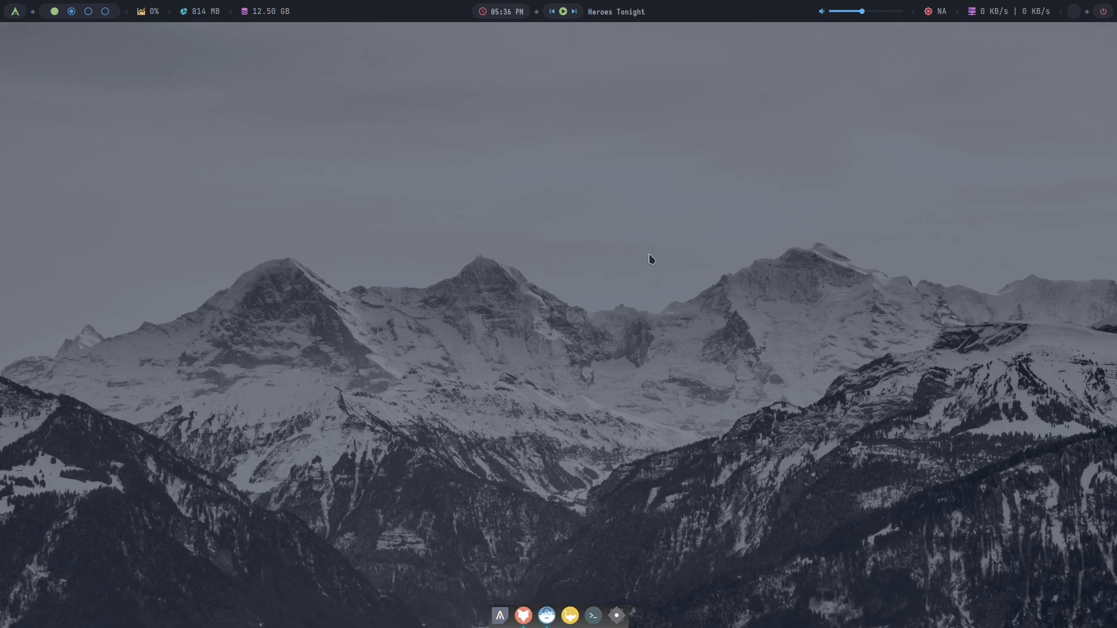
{"action": "right_click", "coordinate": [649, 253]}
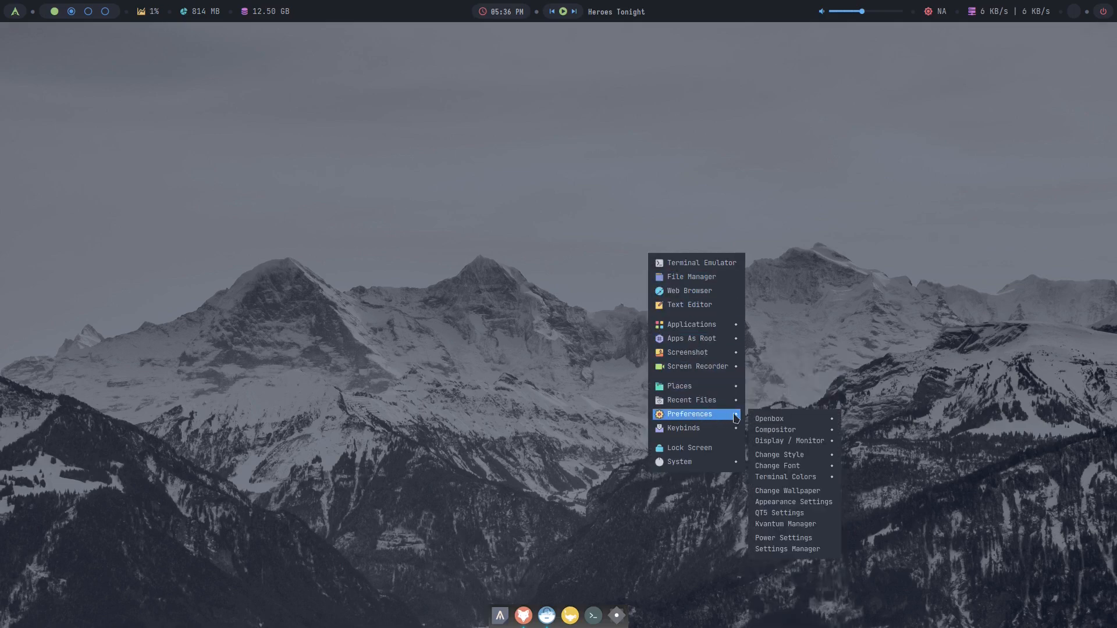
{"action": "mouse_move", "coordinate": [690, 414]}
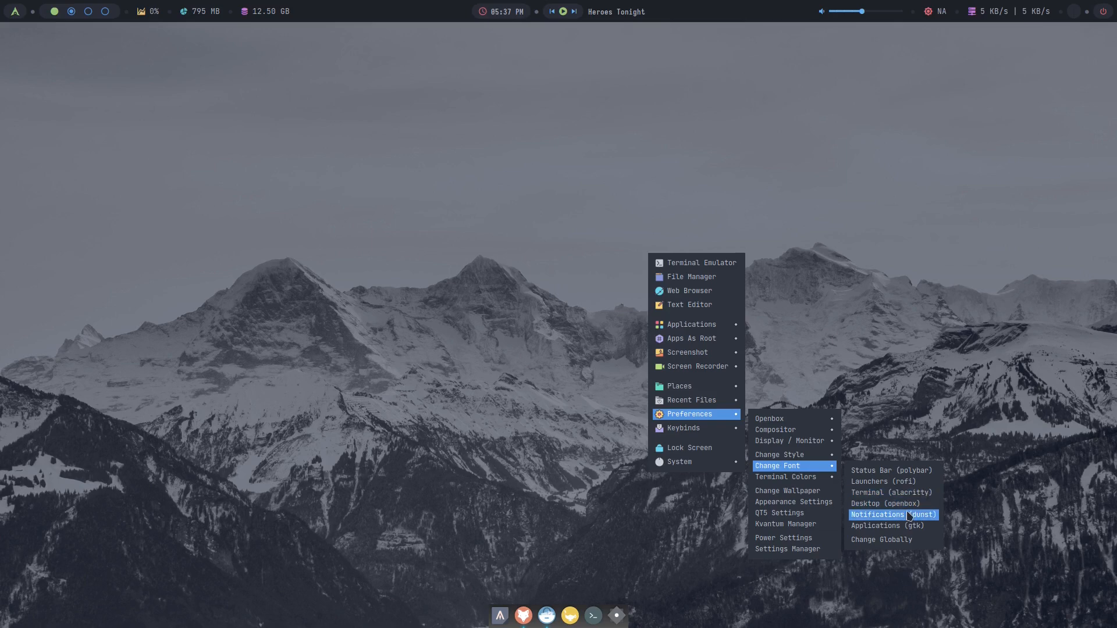
Step: Choose a component under Change Font to bring up its font picker
{"action": "left_click", "coordinate": [890, 471]}
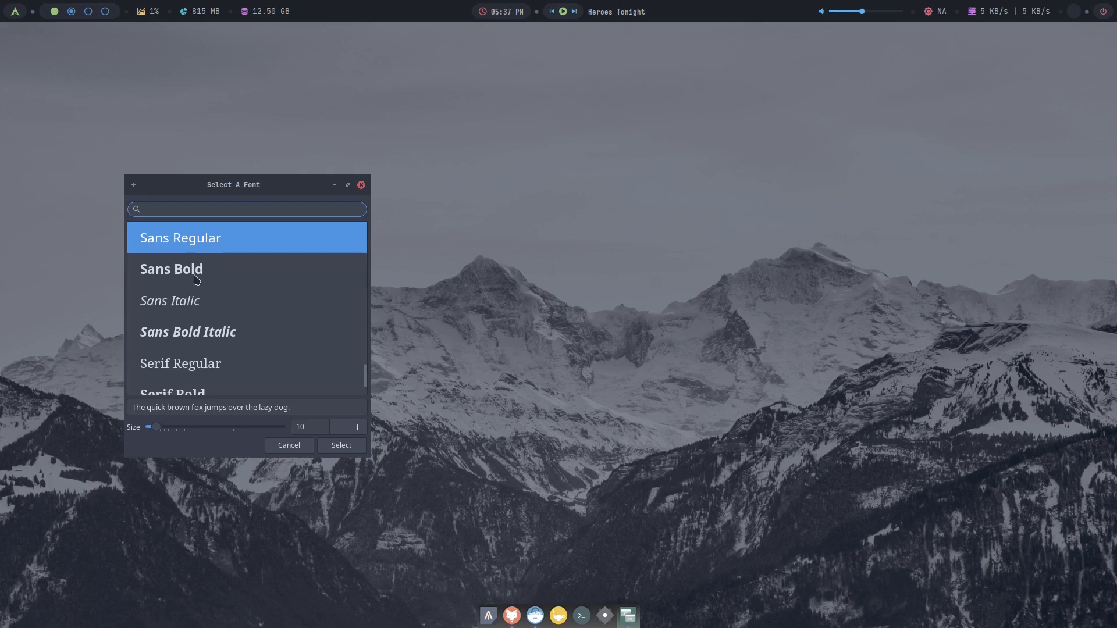
{"action": "scroll", "coordinate": [197, 278], "scroll_direction": "down", "scroll_amount": 1}
{"action": "scroll", "coordinate": [200, 305], "scroll_direction": "down", "scroll_amount": 3}
{"action": "scroll", "coordinate": [209, 330], "scroll_direction": "down", "scroll_amount": 1}
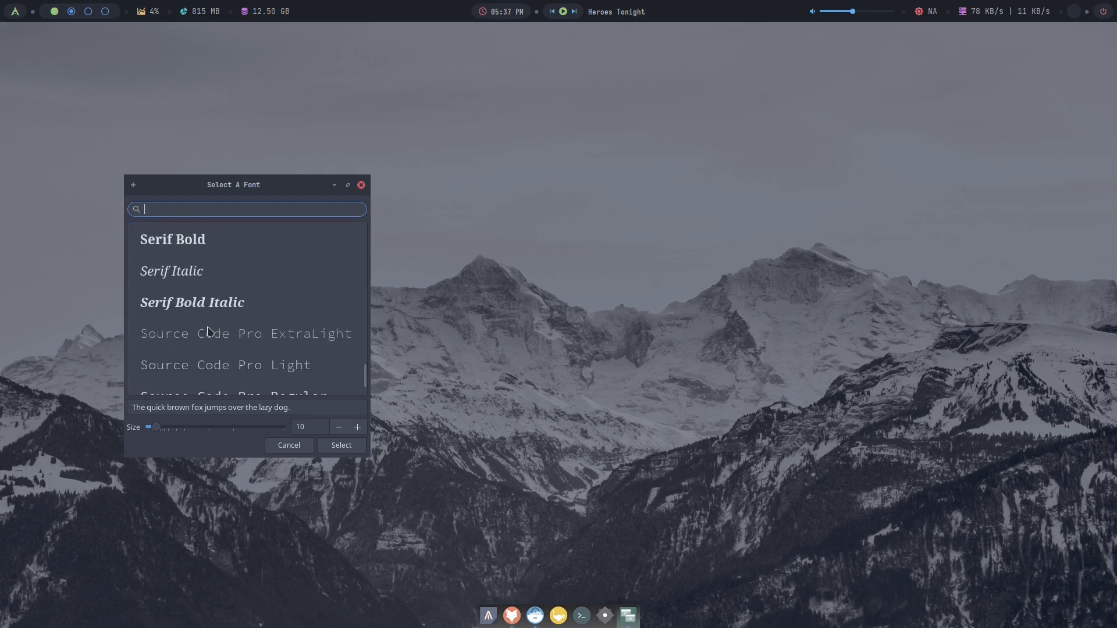
Step: Choose Source Code Pro Light in the font picker and confirm the selection
{"action": "left_click", "coordinate": [243, 367]}
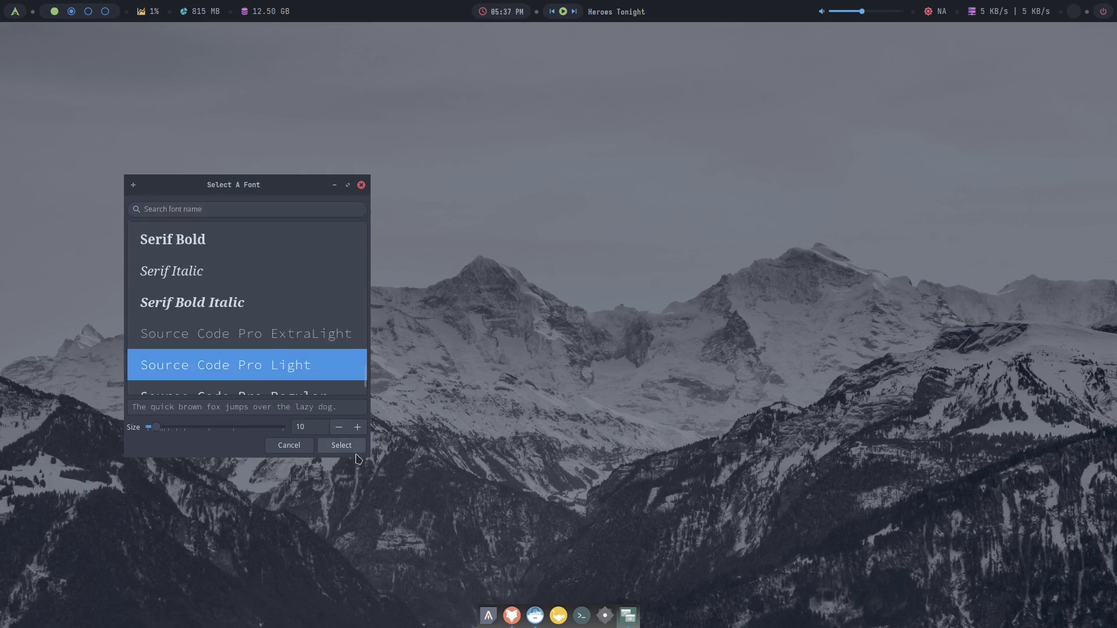
{"action": "double_click", "coordinate": [270, 370]}
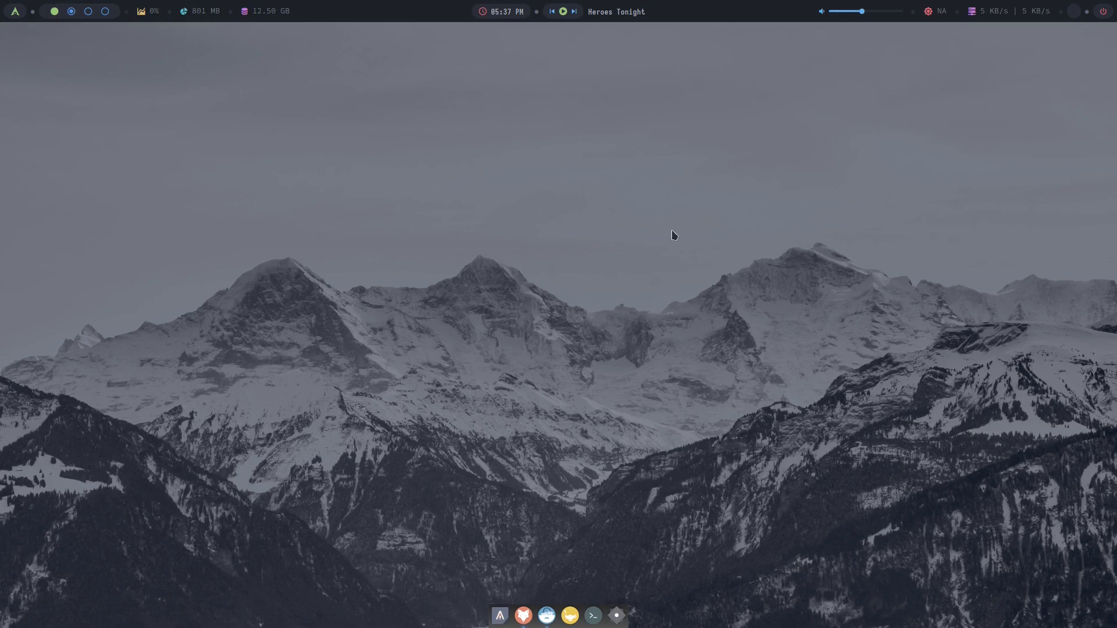
Step: Launch Nitrogen from Preferences and preview the snowy peak, jagged peaks and misty mountains wallpapers
{"action": "right_click", "coordinate": [597, 307]}
{"action": "mouse_move", "coordinate": [642, 468]}
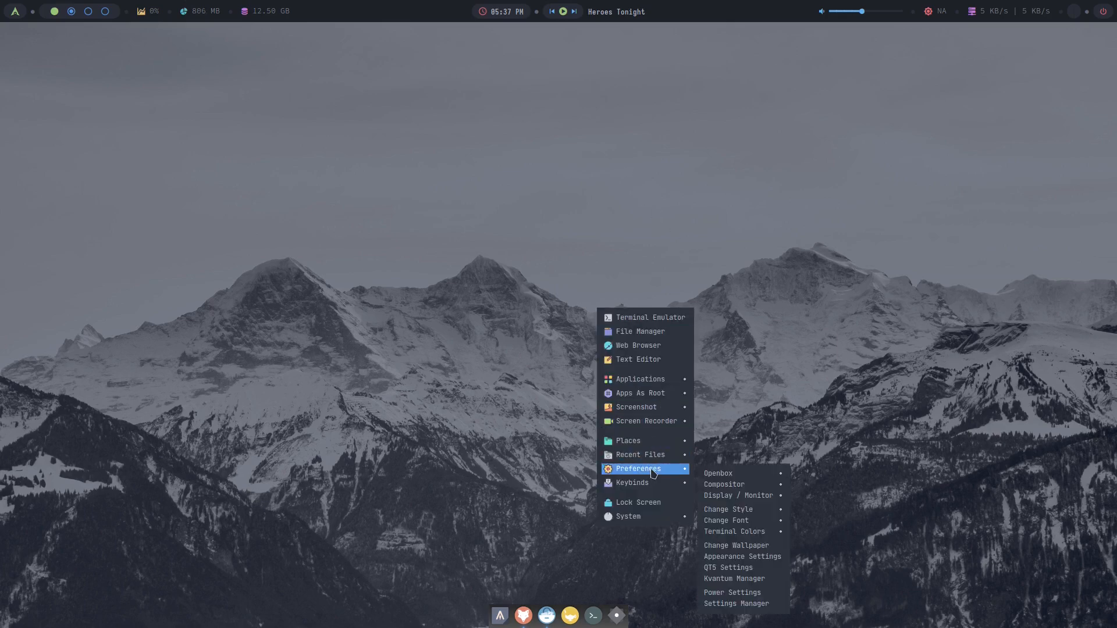
{"action": "left_click", "coordinate": [743, 546]}
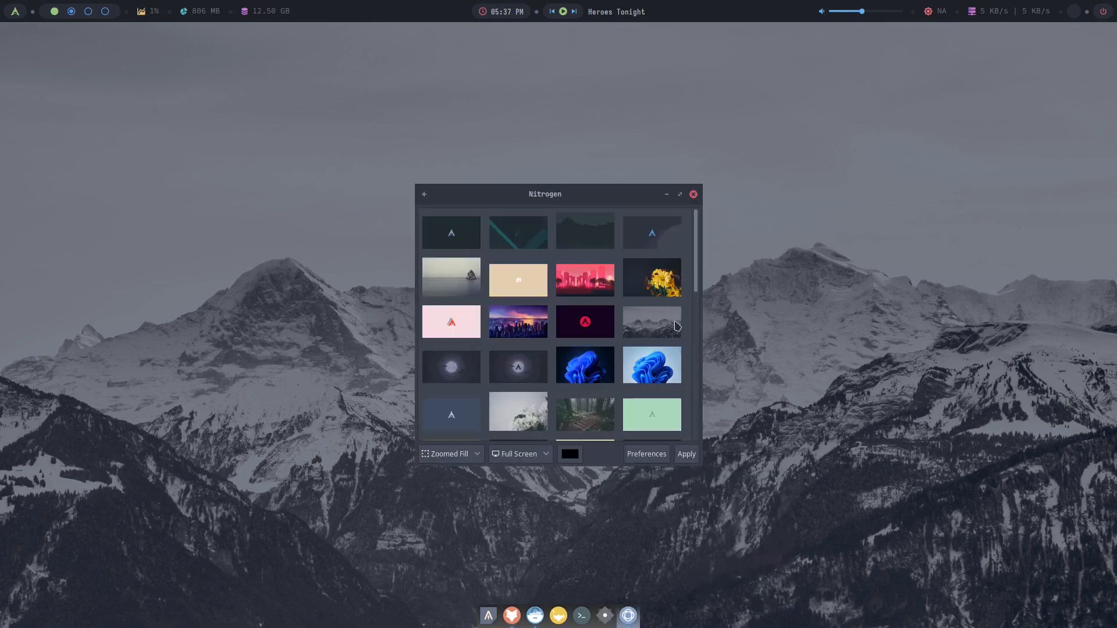
{"action": "scroll", "coordinate": [677, 326], "scroll_direction": "down", "scroll_amount": 5}
{"action": "left_click", "coordinate": [650, 337]}
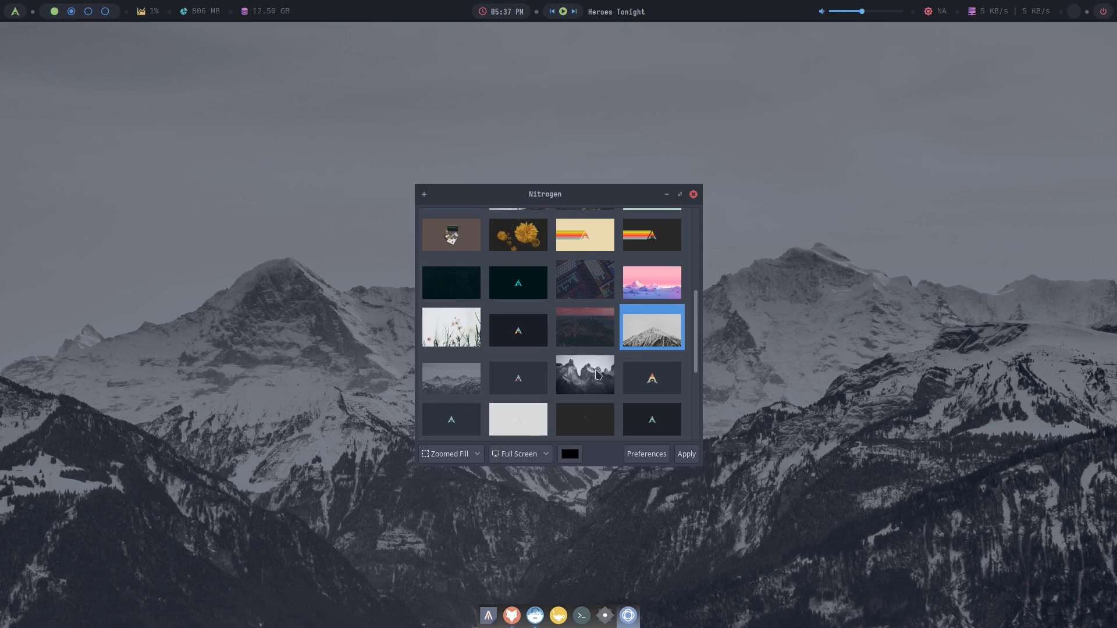
{"action": "left_click", "coordinate": [687, 454]}
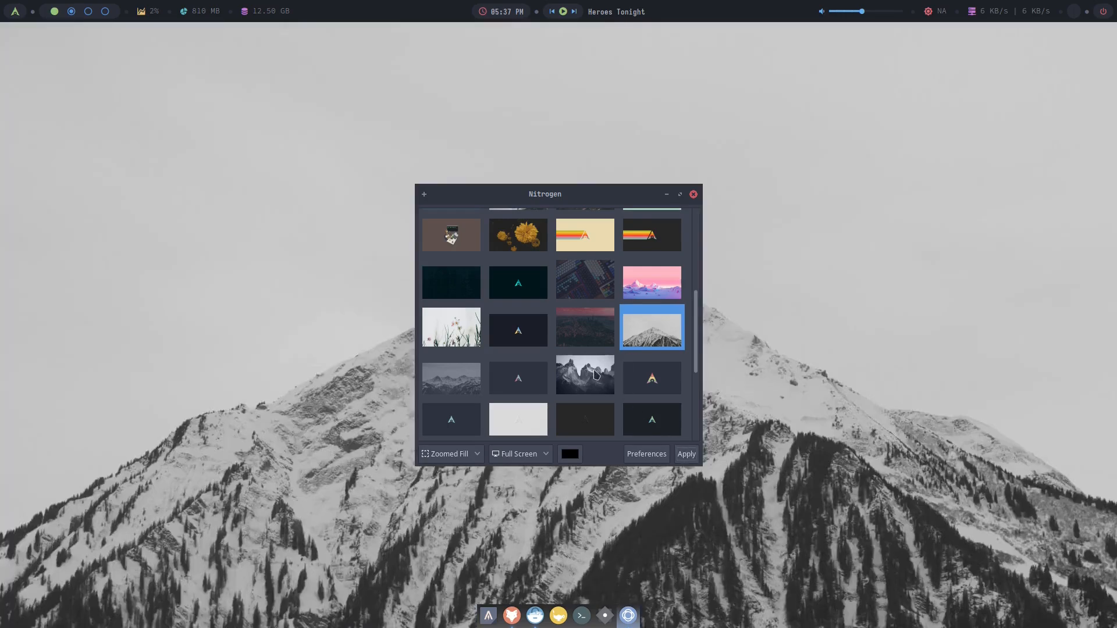
{"action": "left_click", "coordinate": [585, 376]}
{"action": "left_click", "coordinate": [683, 456]}
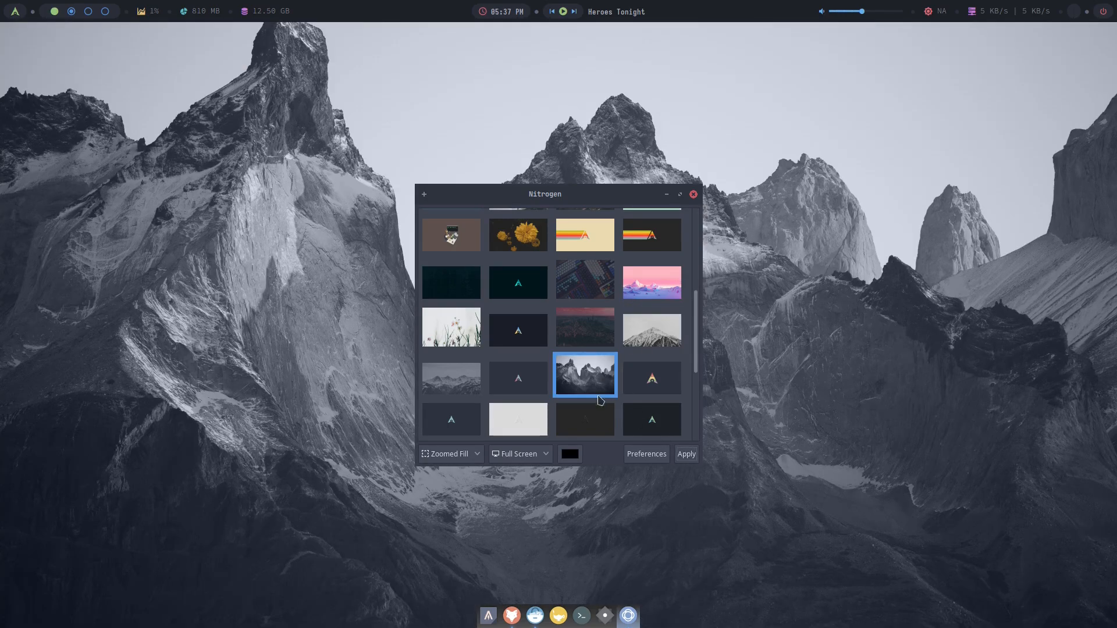
{"action": "left_click", "coordinate": [451, 375]}
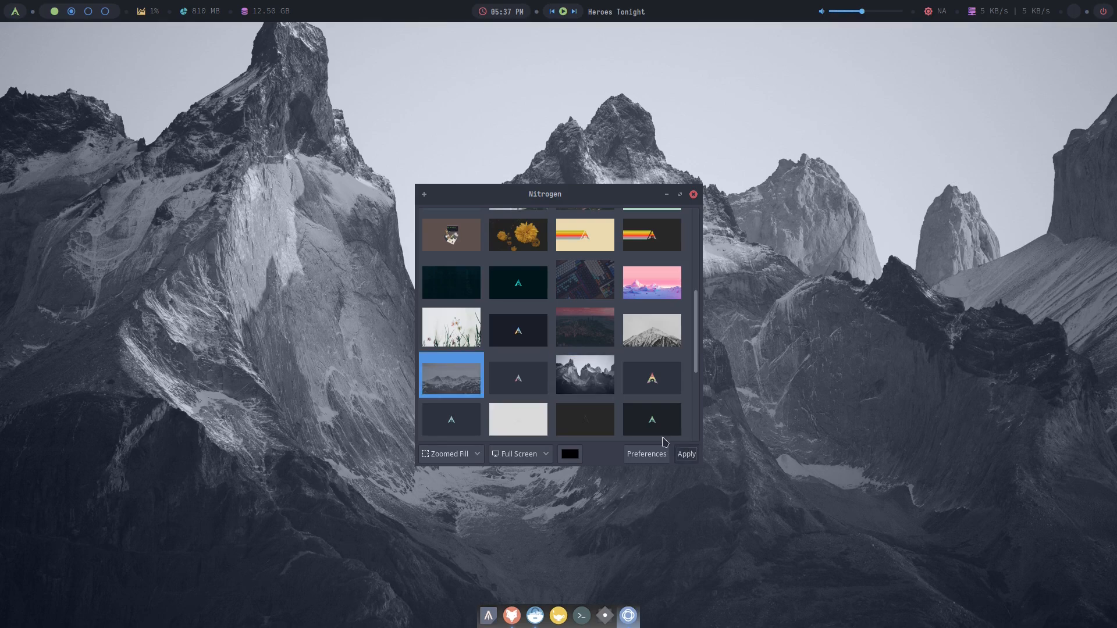
{"action": "left_click", "coordinate": [688, 455]}
{"action": "scroll", "coordinate": [625, 377], "scroll_direction": "down", "scroll_amount": 5}
Step: Preview the sunset painting, sparkler photo and rocky coast wallpapers
{"action": "left_click", "coordinate": [518, 375]}
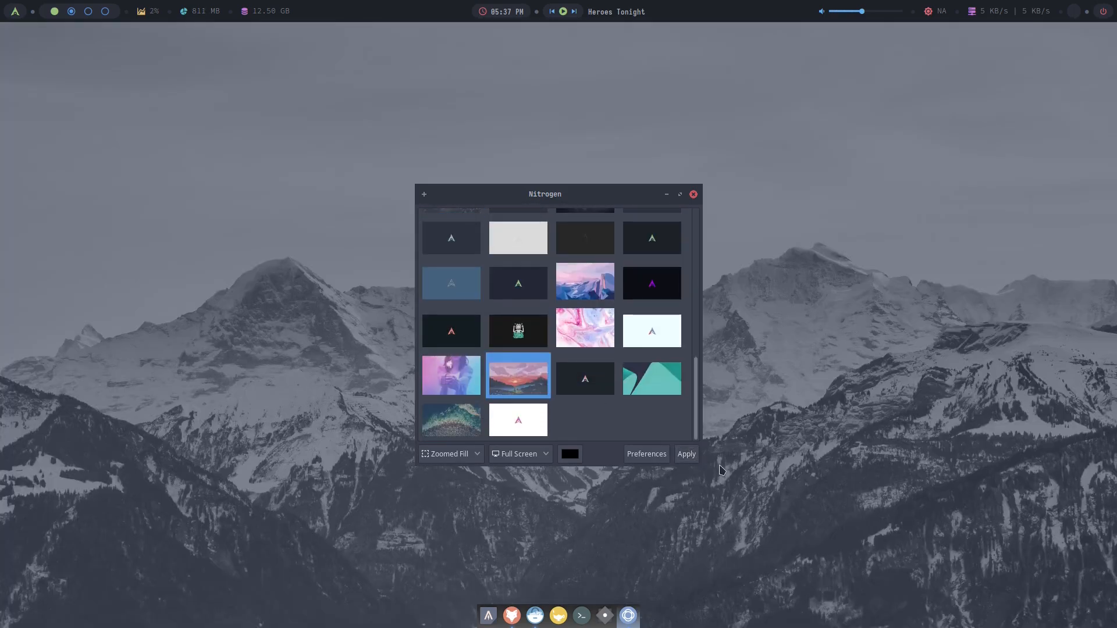
{"action": "left_click", "coordinate": [687, 454]}
{"action": "left_click", "coordinate": [451, 375]}
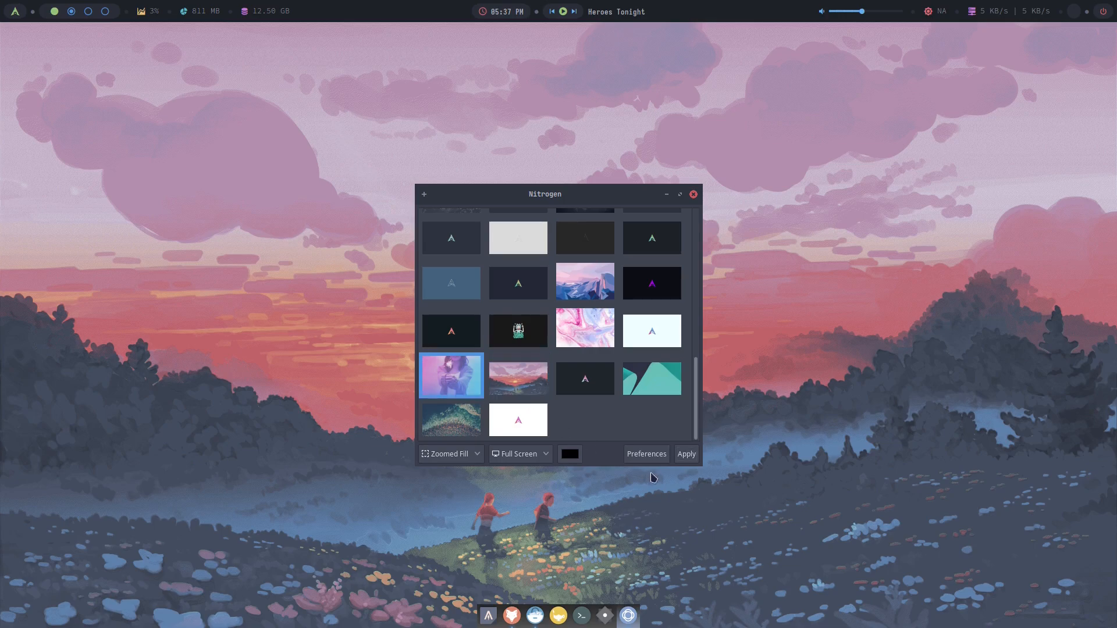
{"action": "left_click", "coordinate": [686, 455]}
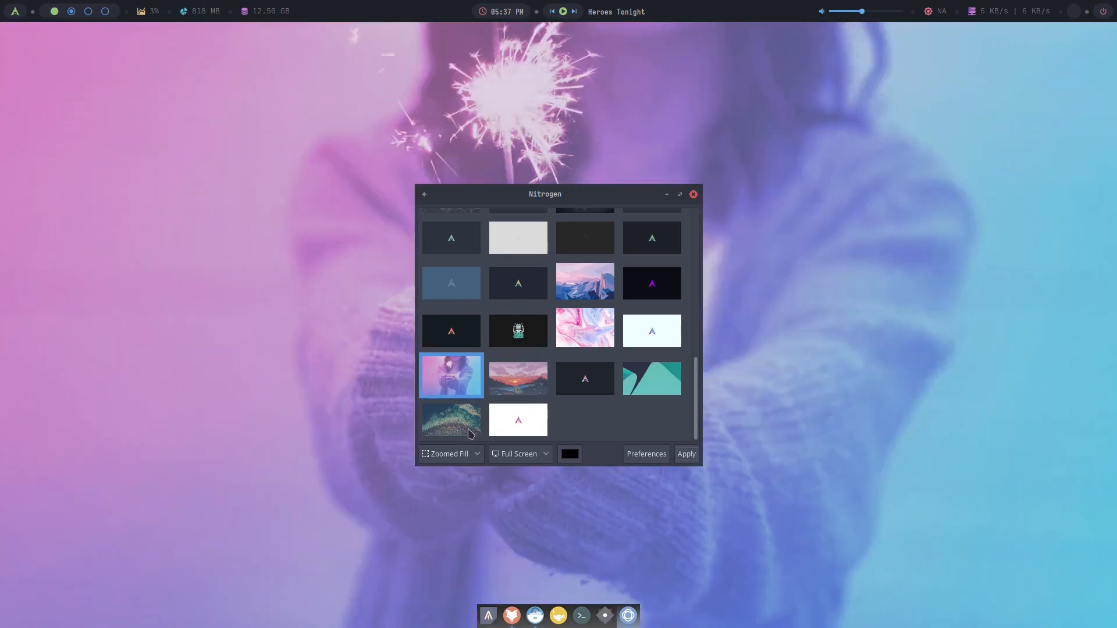
{"action": "left_click", "coordinate": [451, 420]}
{"action": "left_click", "coordinate": [687, 454]}
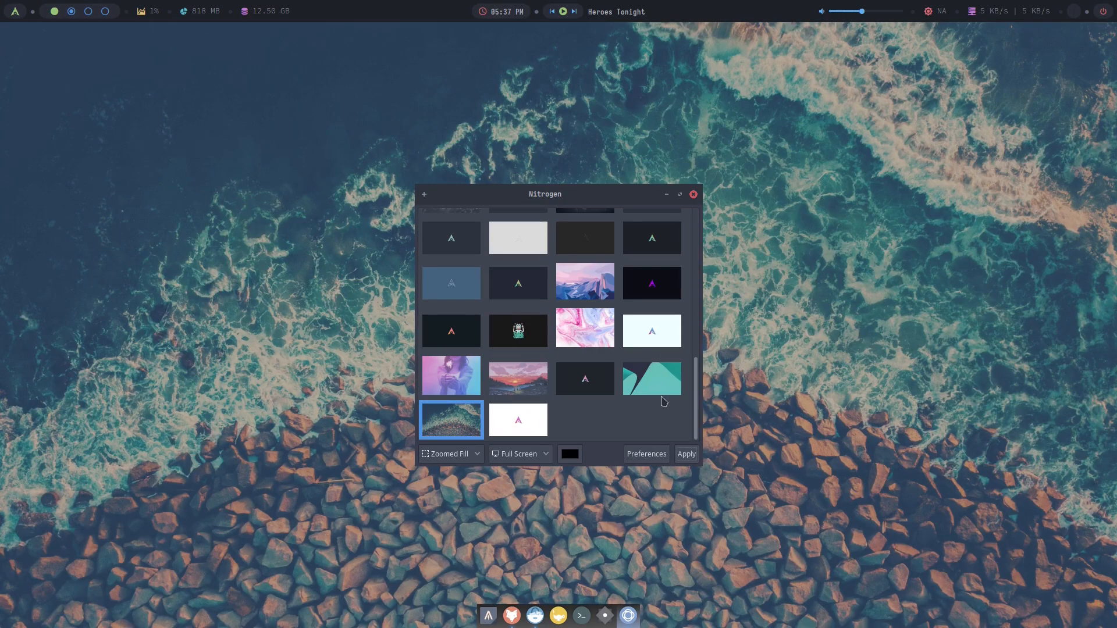
{"action": "scroll", "coordinate": [664, 404], "scroll_direction": "up", "scroll_amount": 6}
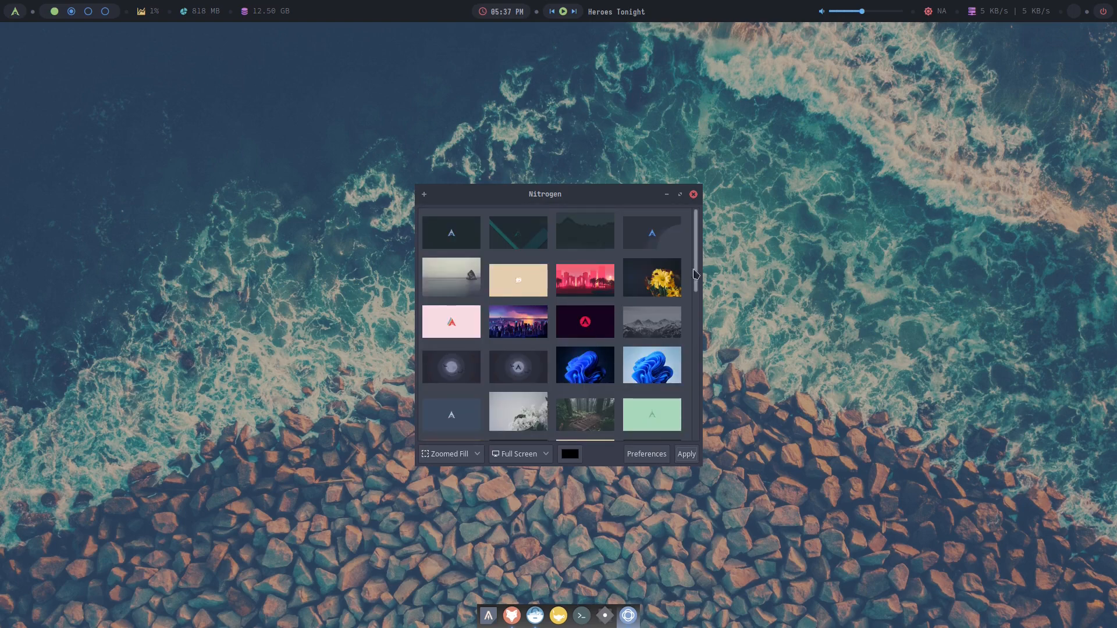
{"action": "scroll", "coordinate": [533, 265], "scroll_direction": "down", "scroll_amount": 2}
Step: Apply the grey mountains wallpaper, close Nitrogen and reopen the desktop menu
{"action": "left_click", "coordinate": [662, 262]}
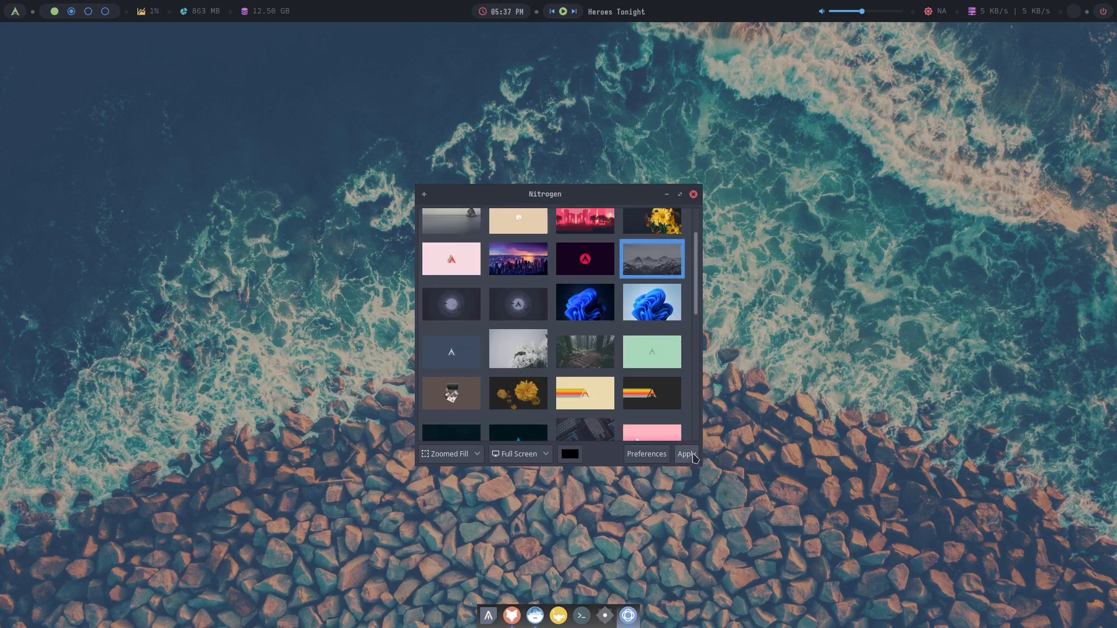
{"action": "left_click", "coordinate": [686, 454]}
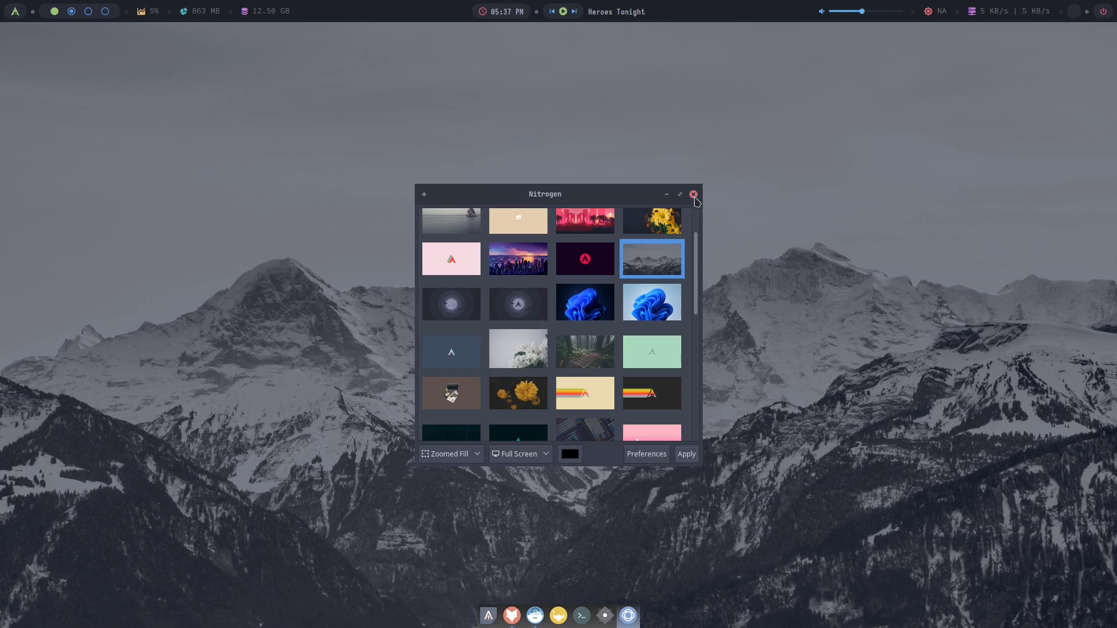
{"action": "left_click", "coordinate": [694, 194]}
{"action": "right_click", "coordinate": [693, 255]}
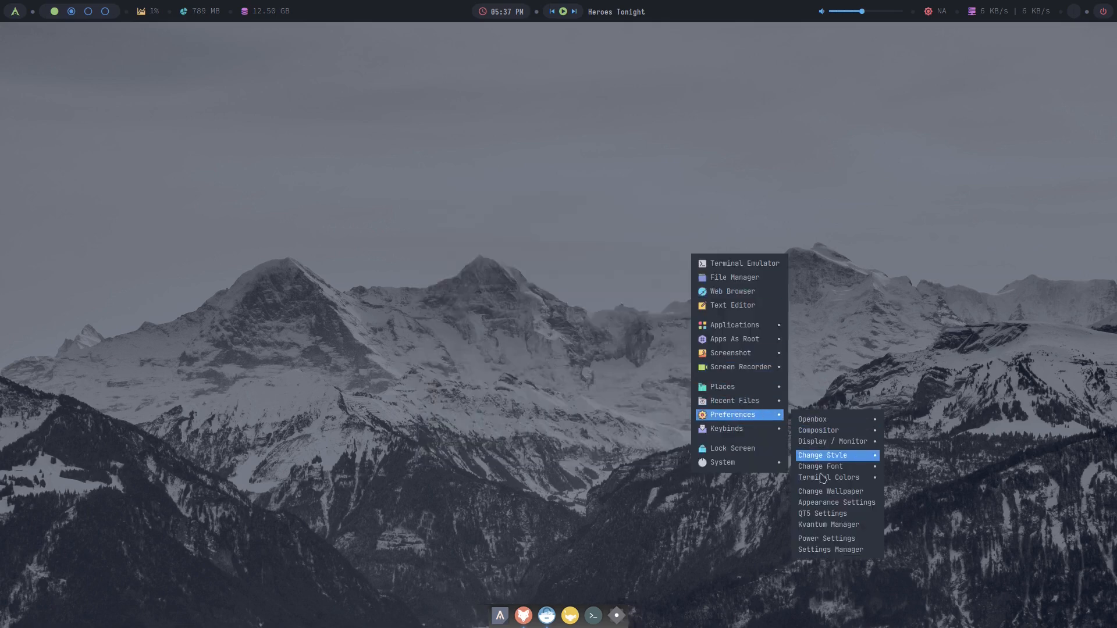
Step: Close Kvantum Manager and launch Power Settings from the desktop Preferences menu
{"action": "left_click", "coordinate": [851, 528]}
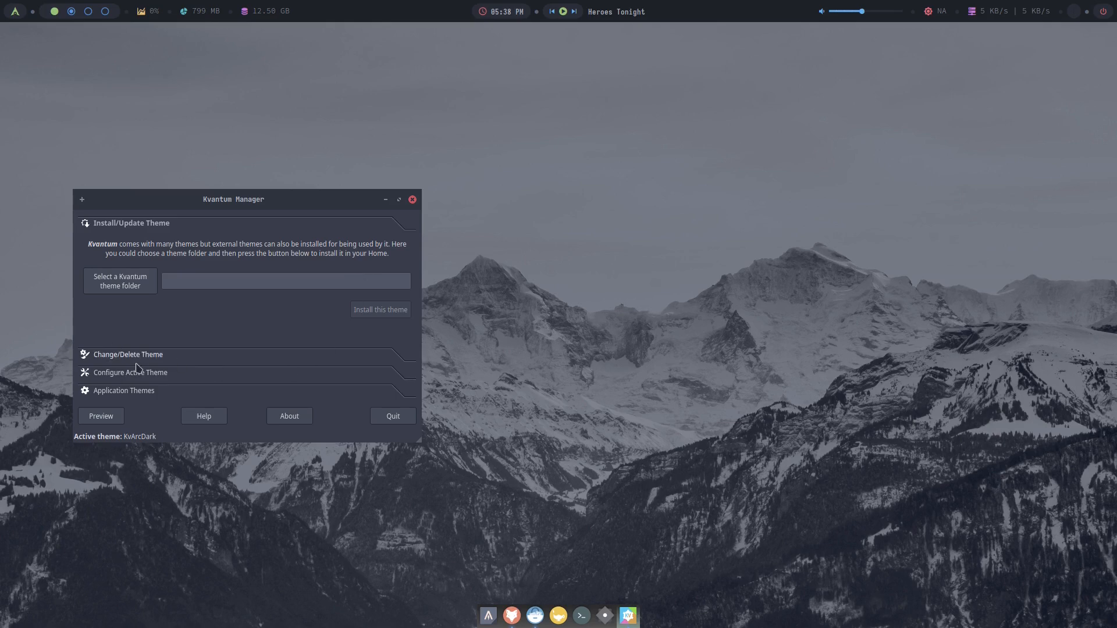
{"action": "left_click", "coordinate": [413, 201]}
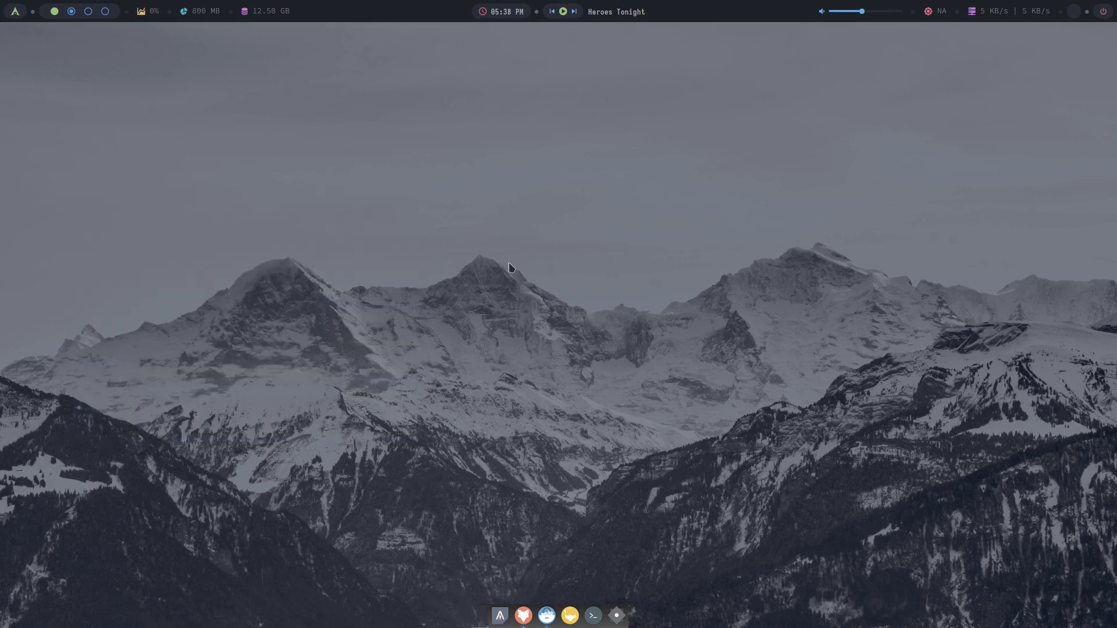
{"action": "right_click", "coordinate": [608, 300]}
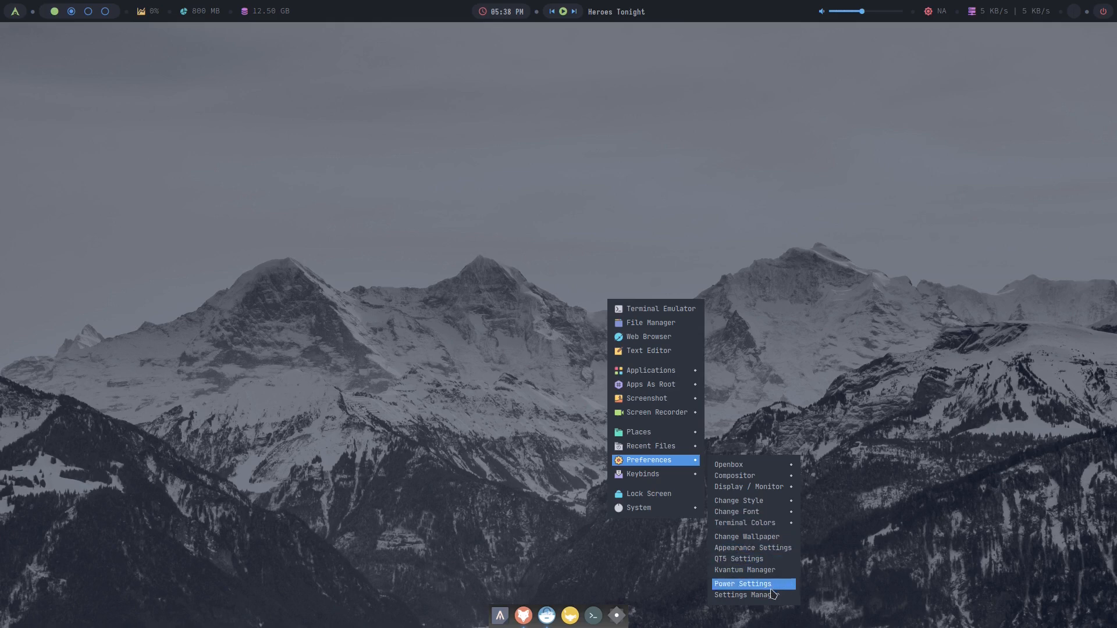
{"action": "left_click", "coordinate": [751, 584]}
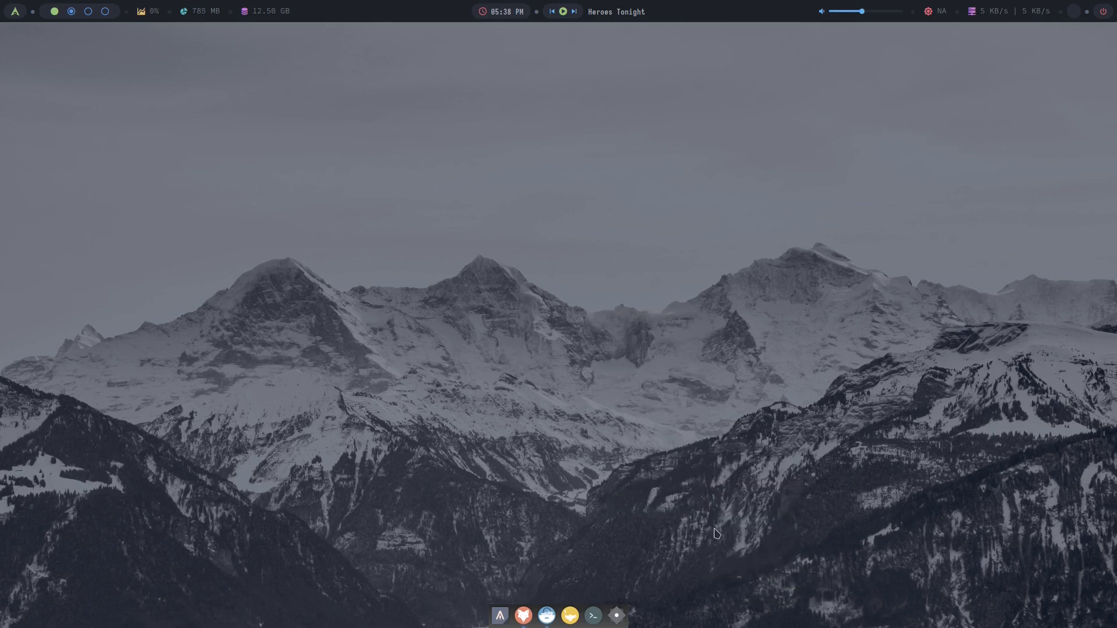
Step: Review the System, Display and General tabs of Xfce Power Manager, then close it
{"action": "left_click", "coordinate": [512, 232]}
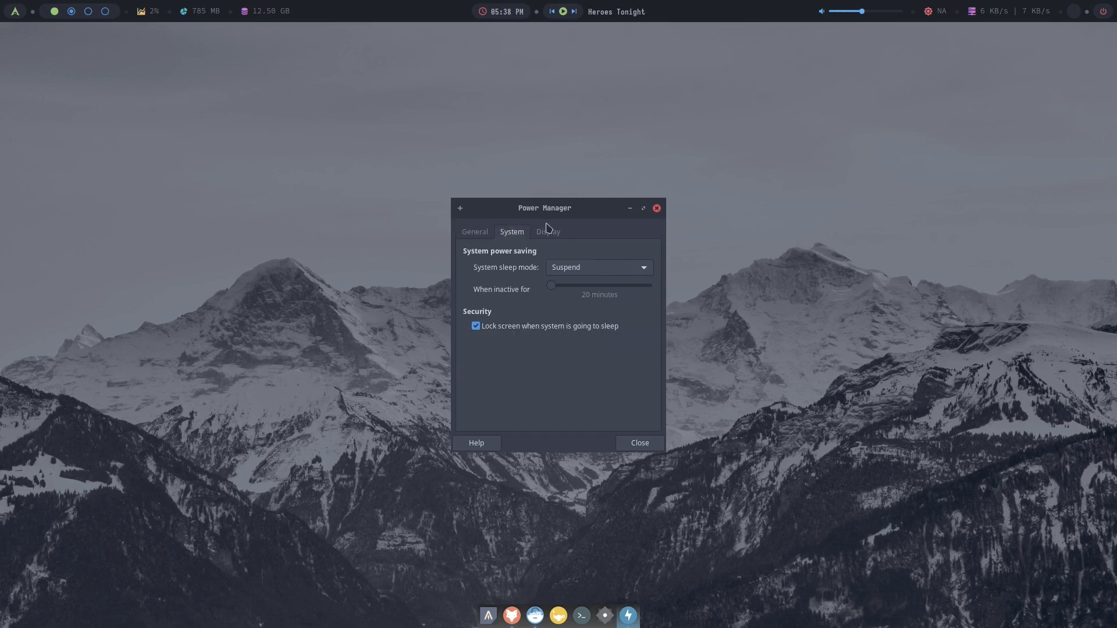
{"action": "left_click", "coordinate": [548, 232]}
{"action": "left_click", "coordinate": [477, 232]}
{"action": "left_click", "coordinate": [657, 208]}
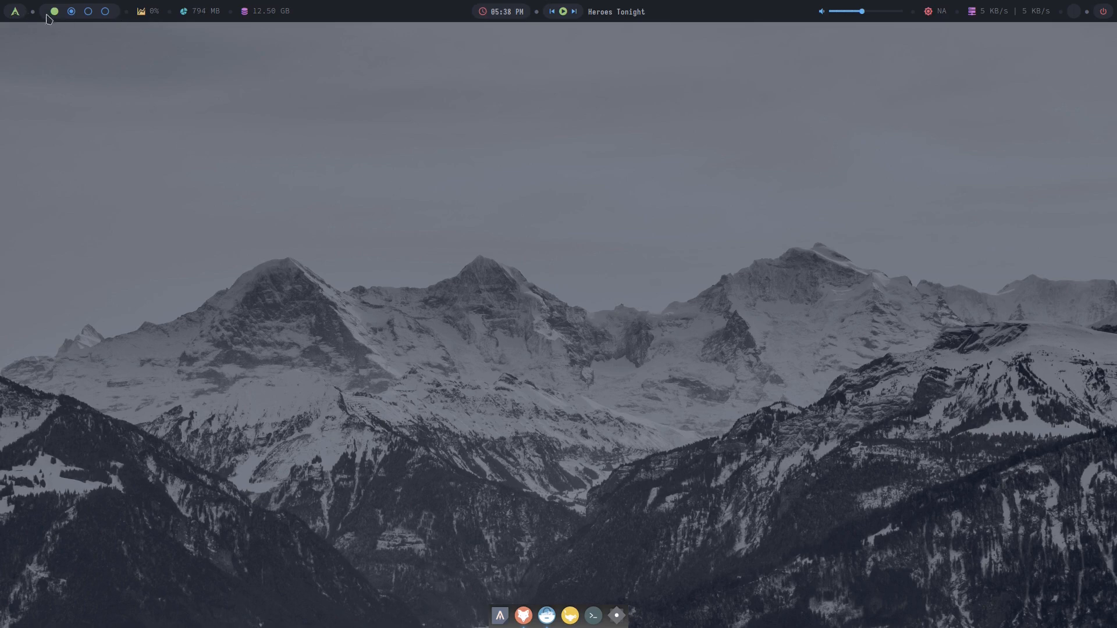
{"action": "left_click", "coordinate": [14, 12]}
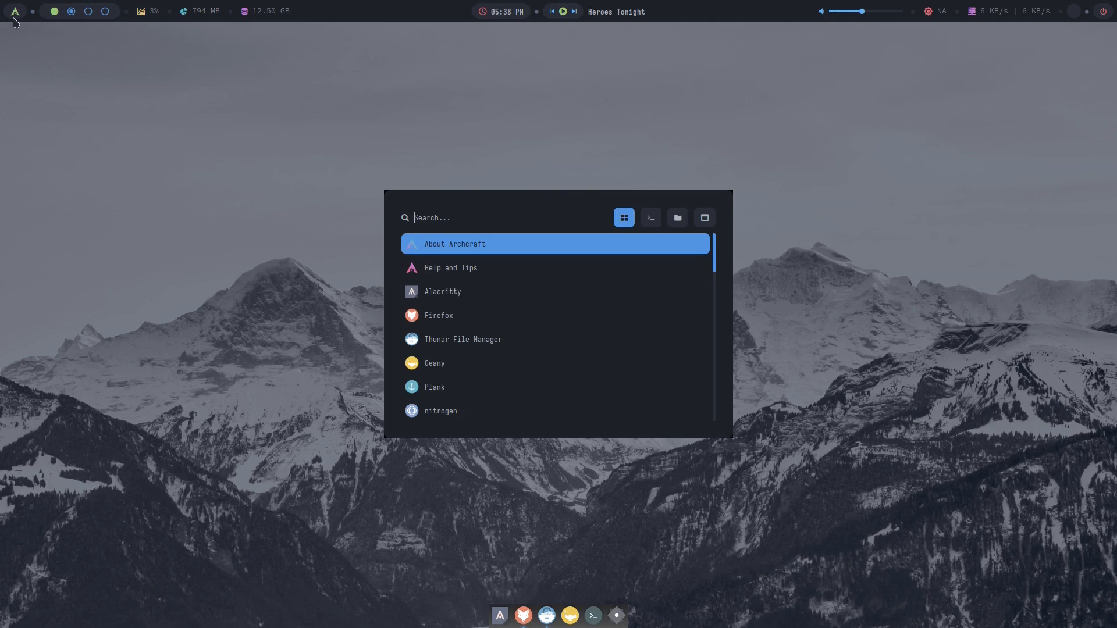
{"action": "key", "text": "Down"}
{"action": "key", "text": "Down"}
{"action": "key", "text": "Down"}
{"action": "key", "text": "Down"}
{"action": "key", "text": "Down"}
{"action": "key", "text": "Down"}
{"action": "key", "text": "Down"}
{"action": "key", "text": "Down"}
{"action": "key", "text": "Down"}
{"action": "key", "text": "Down"}
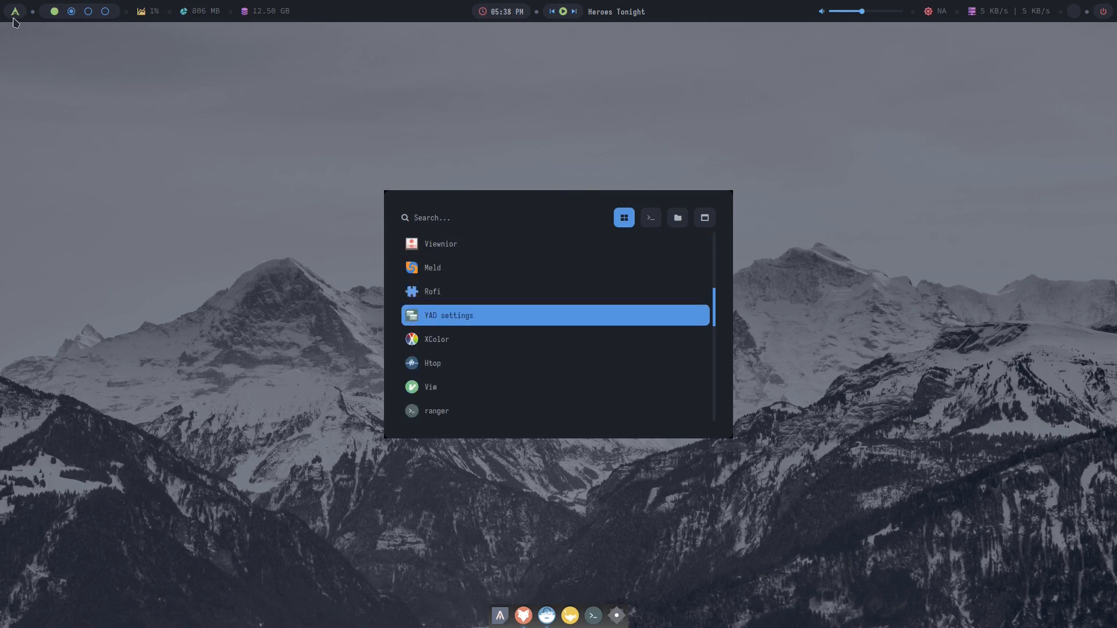
{"action": "key", "text": "Down"}
{"action": "key", "text": "Down"}
{"action": "key", "text": "Down"}
{"action": "key", "text": "Down"}
{"action": "key", "text": "Down"}
{"action": "key", "text": "Down"}
{"action": "key", "text": "Down"}
{"action": "key", "text": "Down"}
{"action": "key", "text": "Down"}
{"action": "key", "text": "Down"}
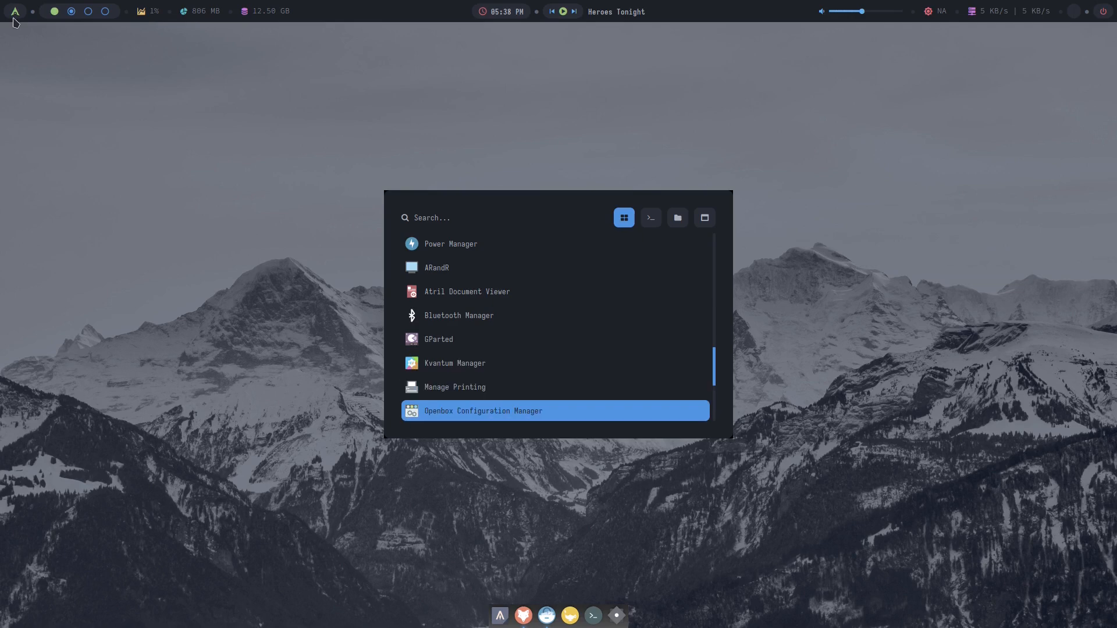
{"action": "key", "text": "Escape"}
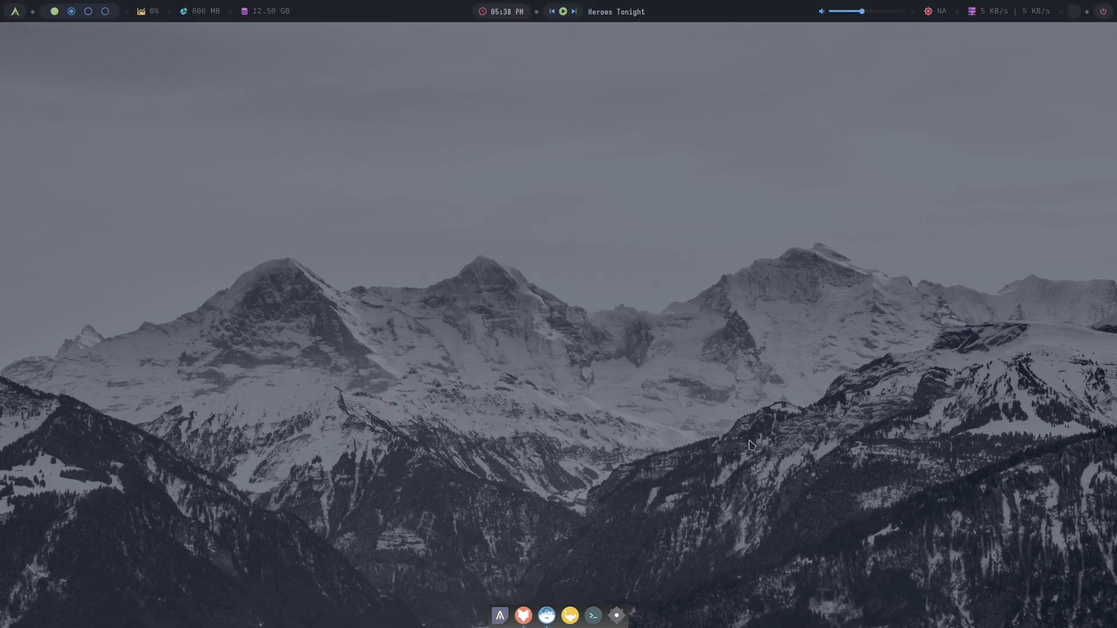
{"action": "right_click", "coordinate": [697, 338]}
{"action": "left_click", "coordinate": [422, 86]}
Step: Mute and unmute the system sound twice from the top-bar speaker widget, nudging the volume slider
{"action": "left_click", "coordinate": [866, 13]}
{"action": "left_click", "coordinate": [891, 14]}
{"action": "left_click_drag", "start_coordinate": [863, 12], "coordinate": [865, 12]}
{"action": "left_click", "coordinate": [824, 14]}
{"action": "left_click", "coordinate": [882, 13]}
{"action": "scroll", "coordinate": [883, 18], "scroll_direction": "up", "scroll_amount": 1}
Step: Skip to the track Grateful, launch Thunar and Geany from the dock and browse the Music folder
{"action": "left_click", "coordinate": [575, 12]}
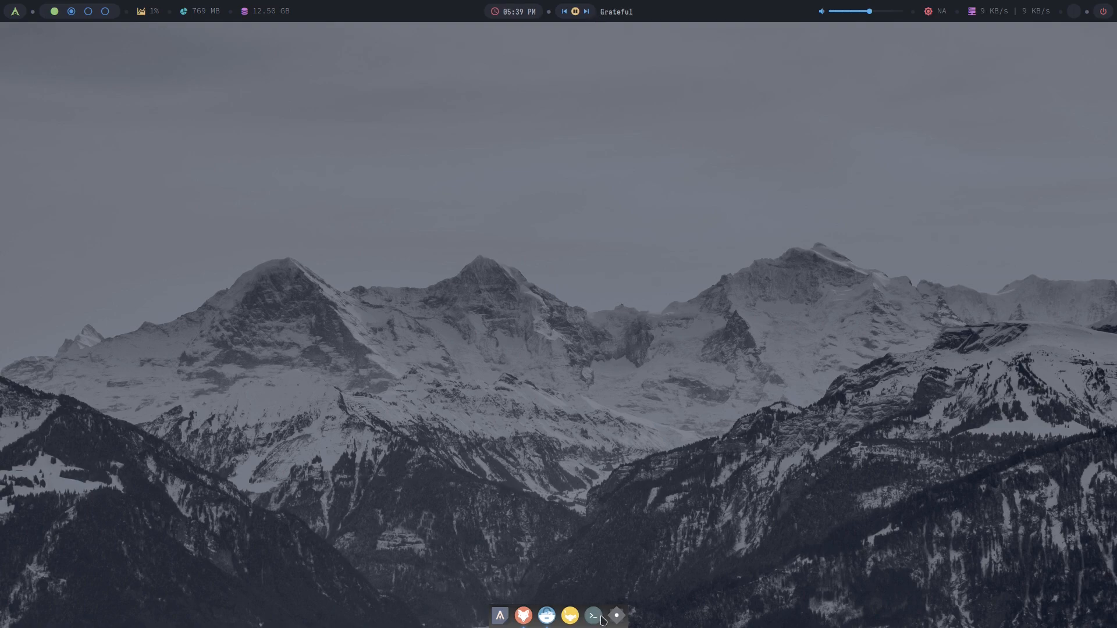
{"action": "left_click", "coordinate": [569, 616]}
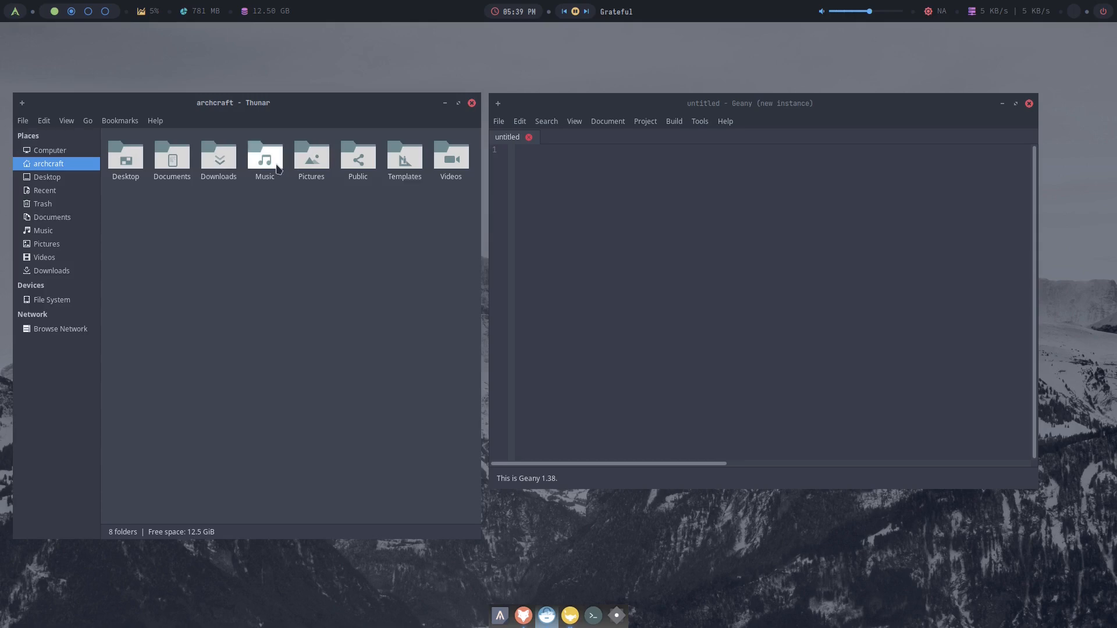
{"action": "double_click", "coordinate": [265, 159]}
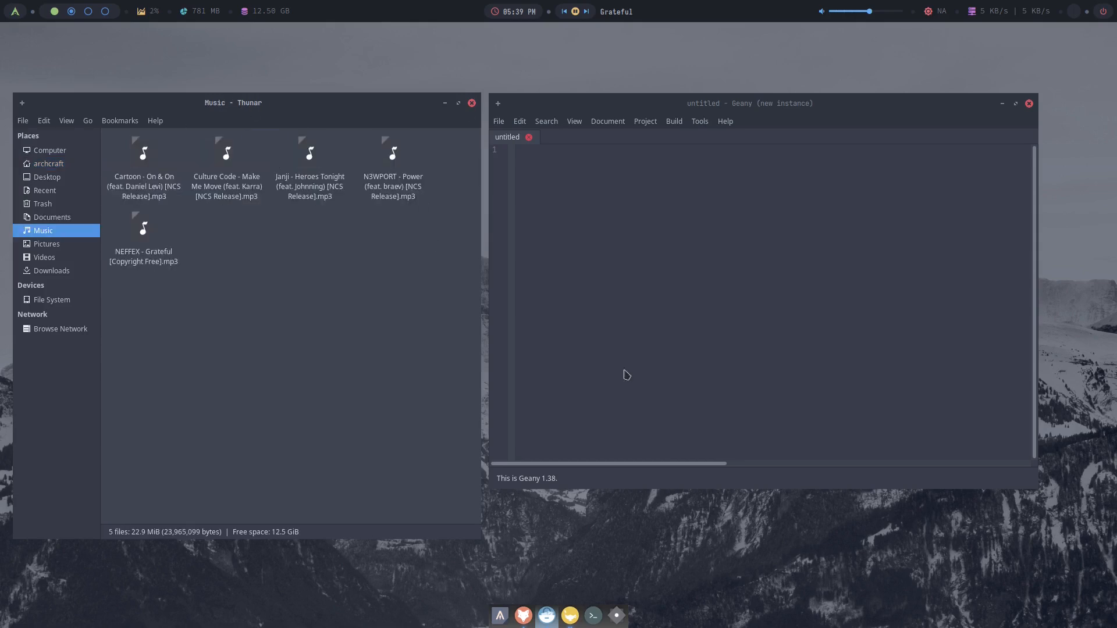
Step: Open menu-icons.xml in Geany, then close the text editor and the file manager
{"action": "key", "text": "ctrl+o"}
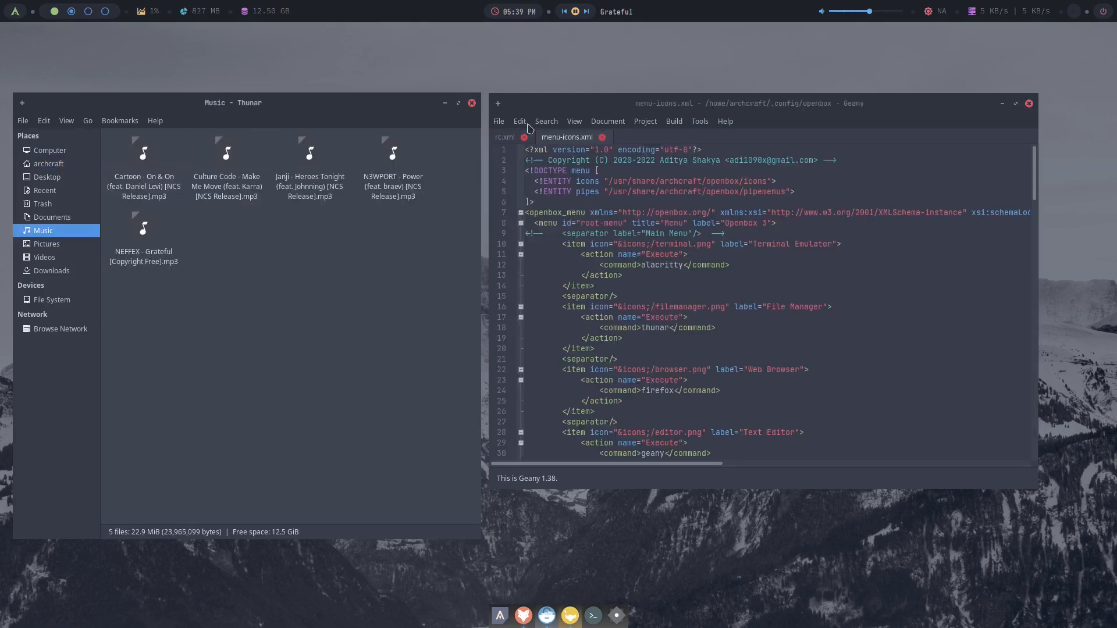
{"action": "left_click", "coordinate": [1029, 104]}
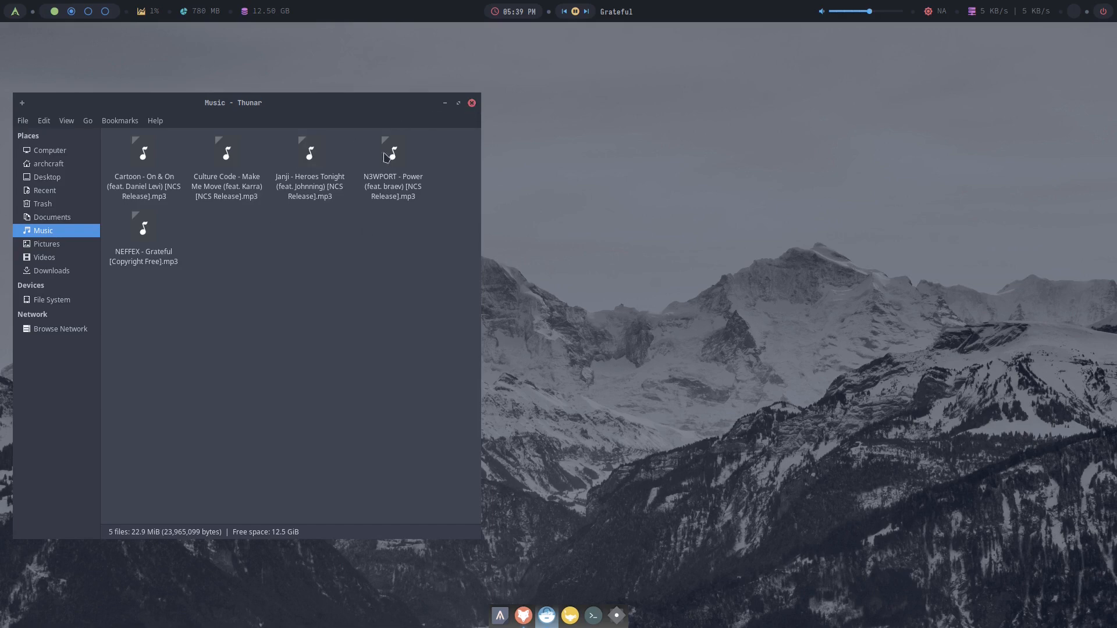
{"action": "left_click", "coordinate": [471, 104]}
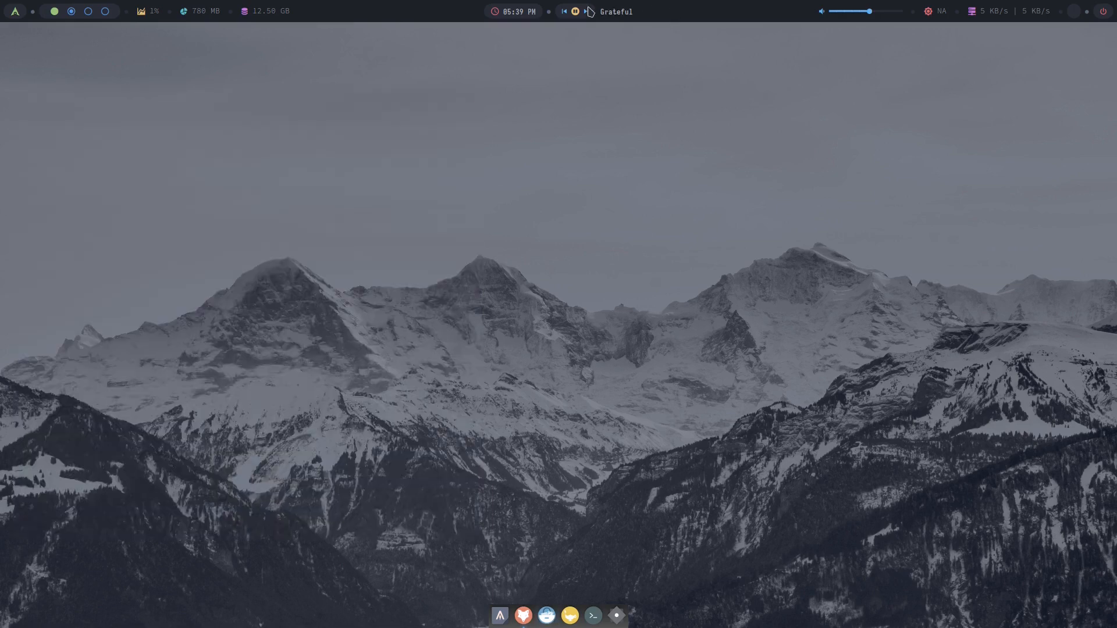
{"action": "left_click", "coordinate": [508, 14]}
{"action": "left_click", "coordinate": [531, 13]}
{"action": "left_click", "coordinate": [535, 11]}
{"action": "right_click", "coordinate": [587, 300]}
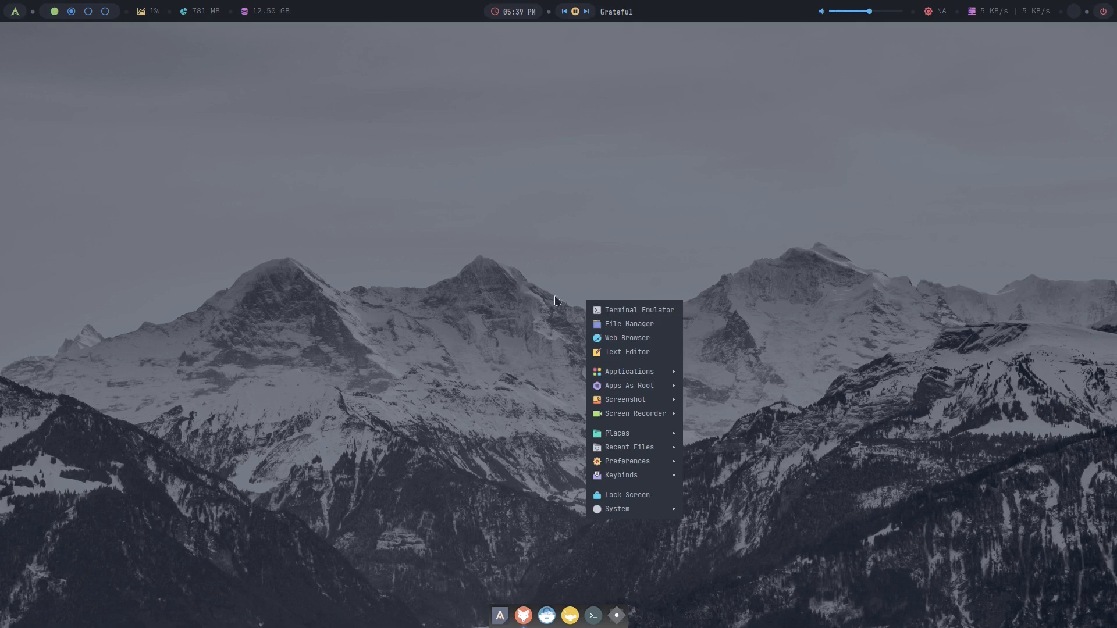
{"action": "left_click", "coordinate": [531, 306]}
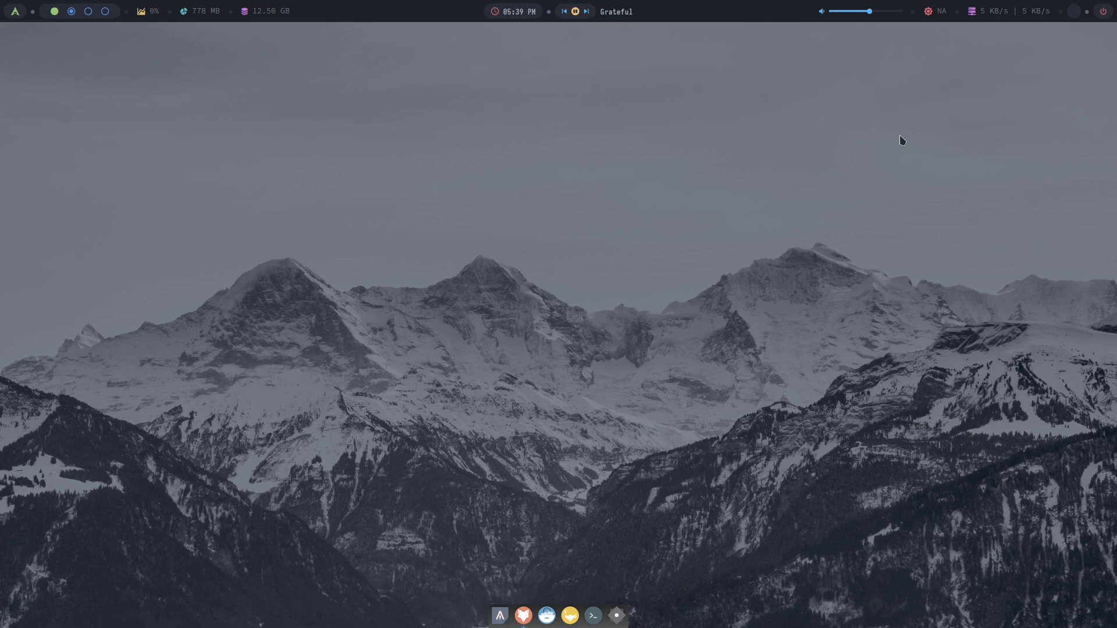
{"action": "right_click", "coordinate": [614, 298]}
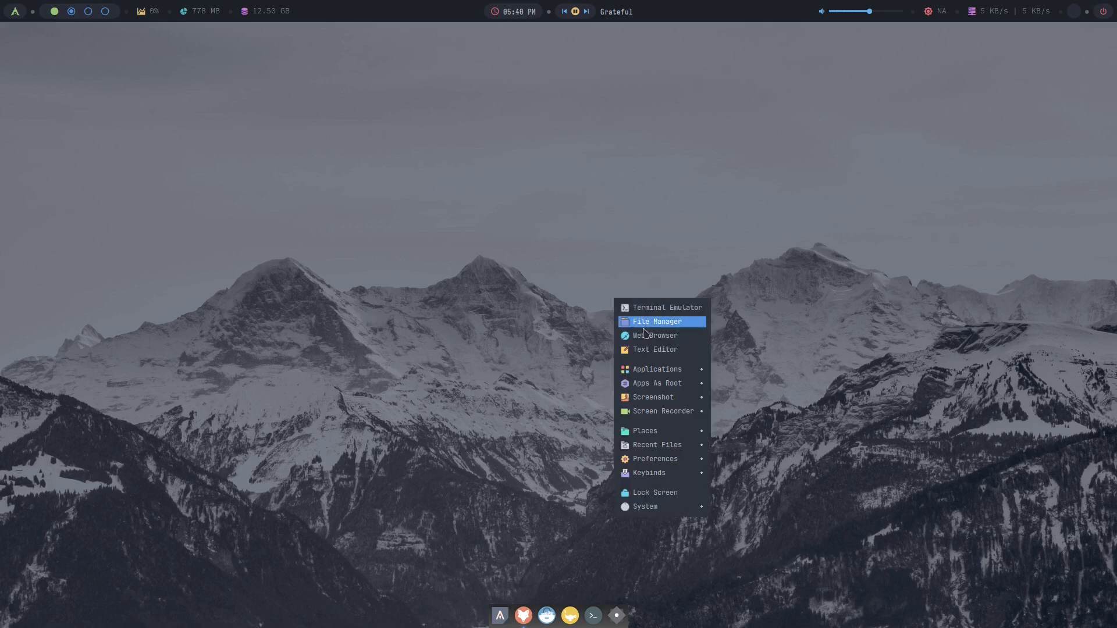
{"action": "left_click", "coordinate": [511, 326]}
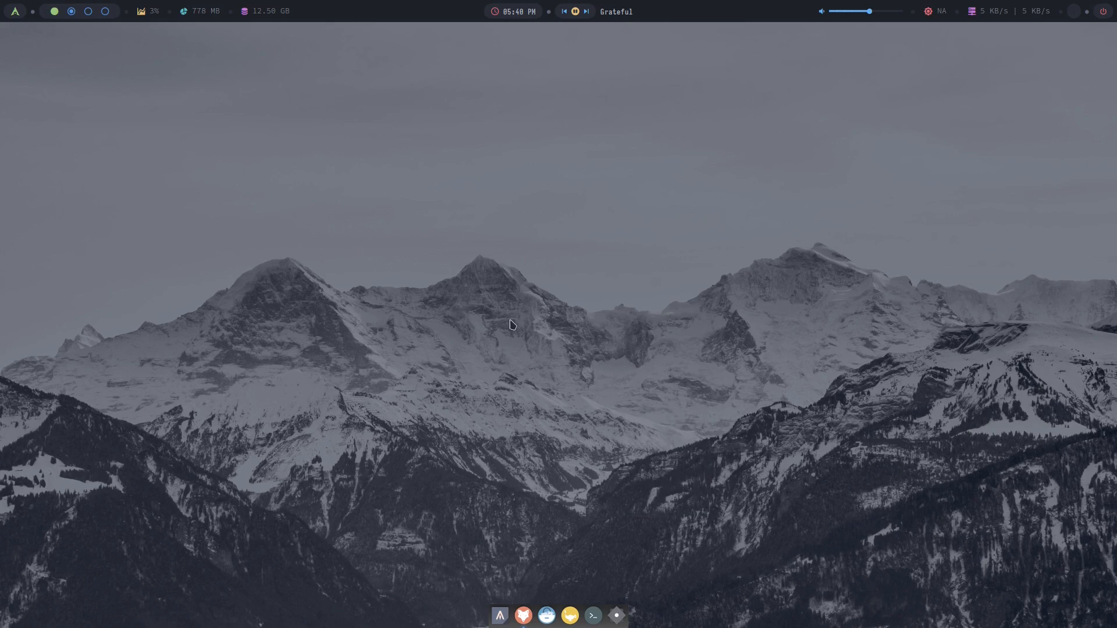